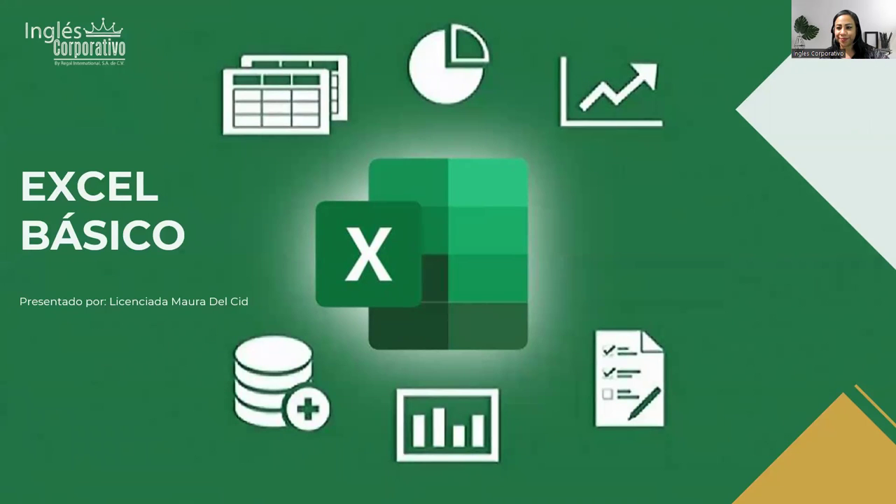
Advance the slideshow three slides, through Sesión 9 and AGENDA, to CONTENIDO SESIÓN 9.
{"action": "key", "text": "Right"}
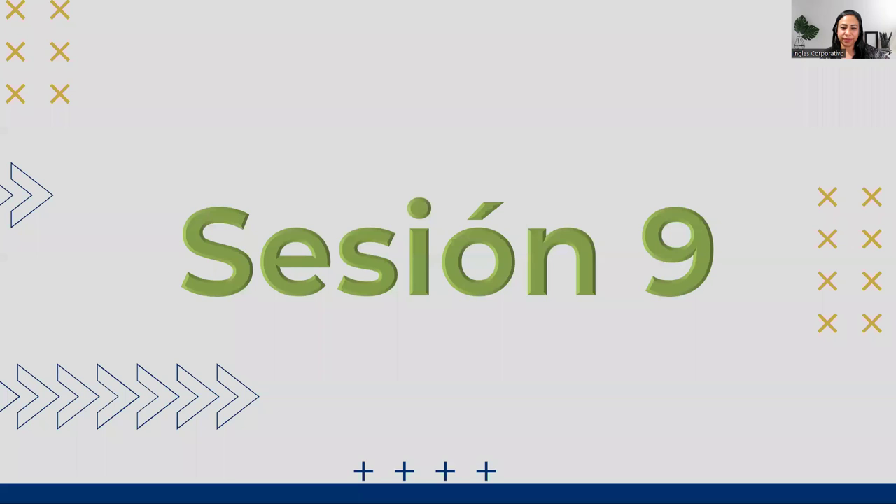
{"action": "key", "text": "Right"}
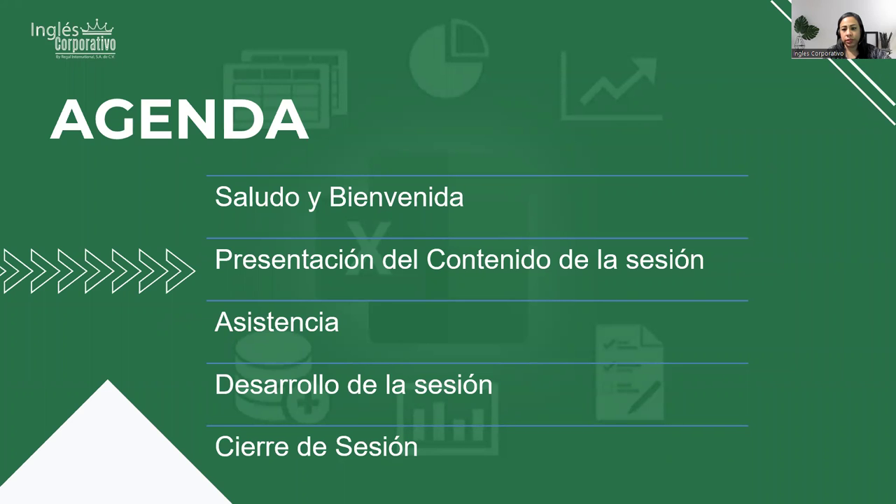
{"action": "key", "text": "Right"}
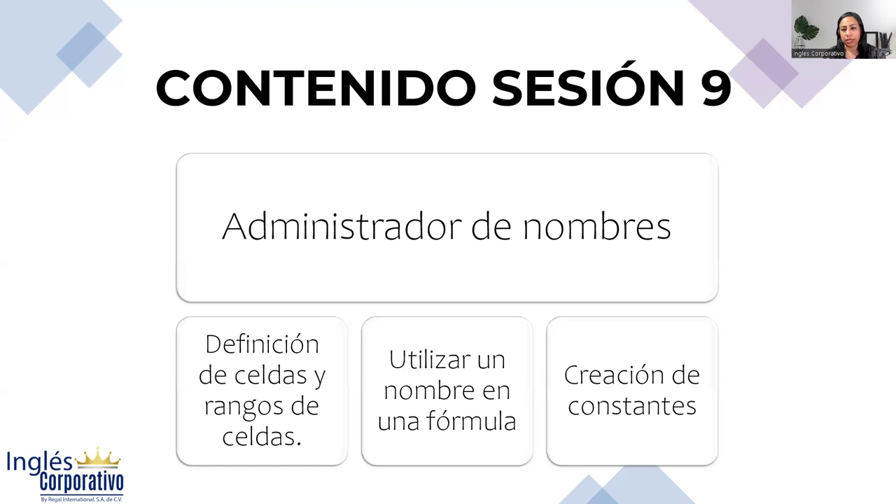
Move past the Objetivo Sesión 9 slide to the ADMINISTRADOR DE NOMBRES slide.
{"action": "key", "text": "Right"}
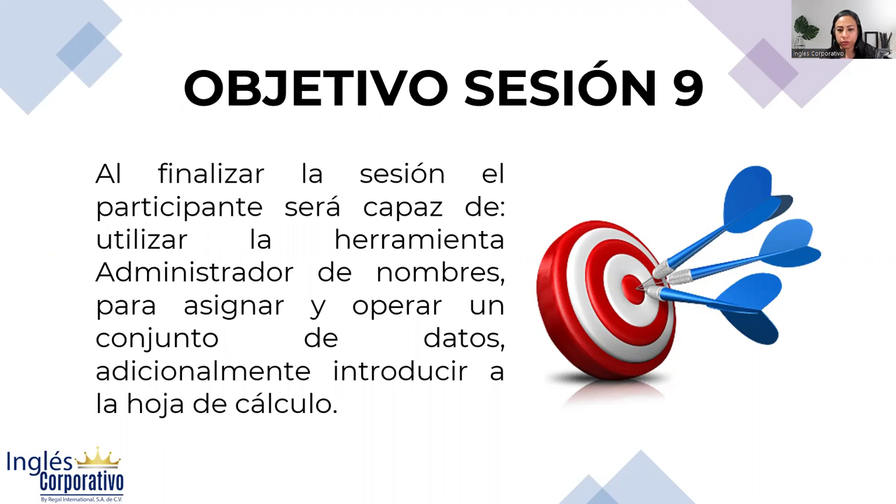
{"action": "key", "text": "Right"}
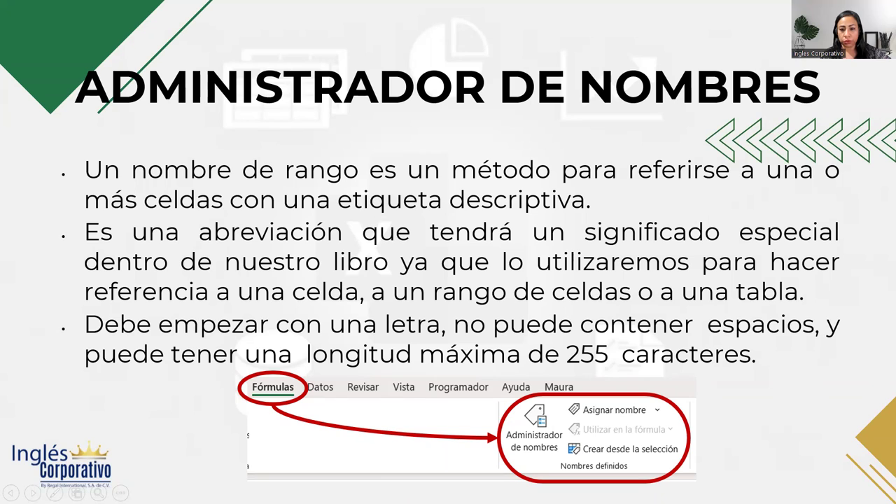
Advance one slide to TIPOS DE NOMBRES EN EXCEL, covering defined and table names.
{"action": "key", "text": "Right"}
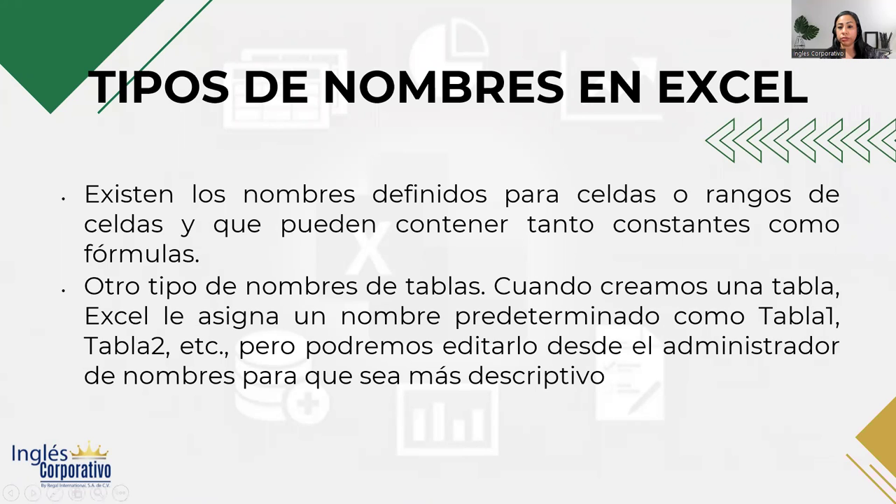
Advance one slide to the four-step COMO CREAR UN NOMBRE slide.
{"action": "key", "text": "Right"}
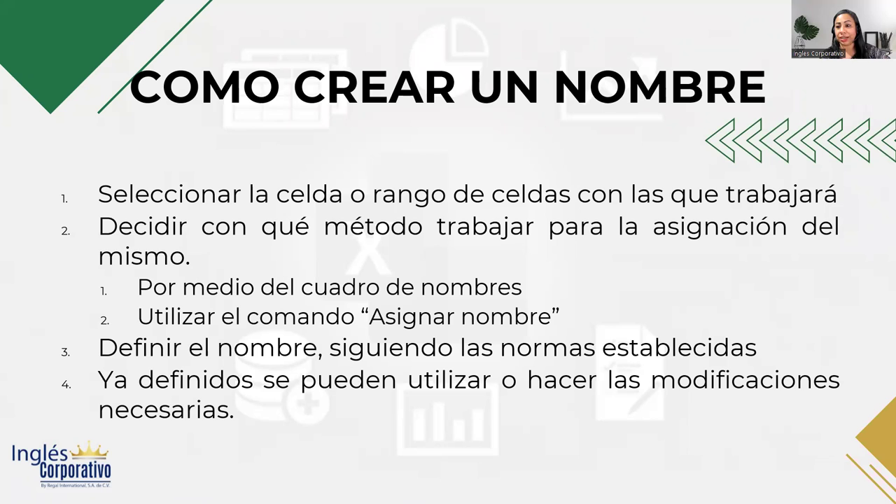
Advance one slide to the Pegar nombres auditing slide for range names.
{"action": "key", "text": "Right"}
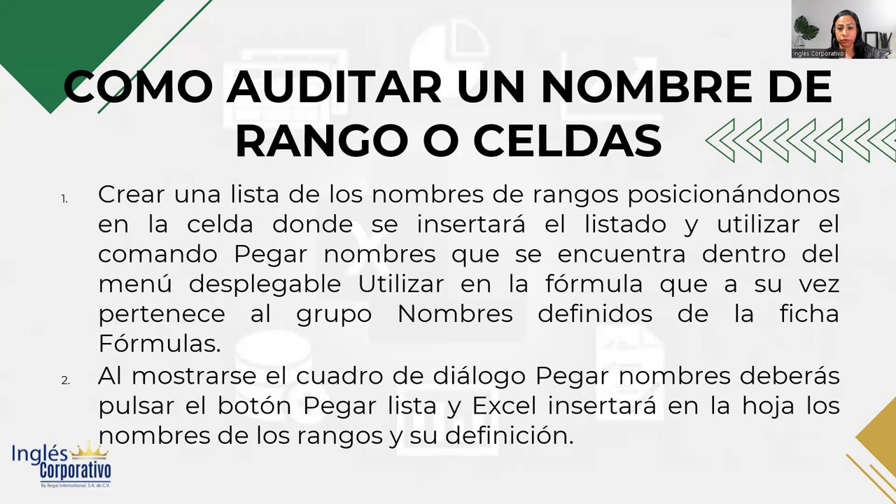
Advance to PRÁCTICA NOMBRES EN EXCEL, showing the Enero/Febrero amounts table.
{"action": "key", "text": "Right"}
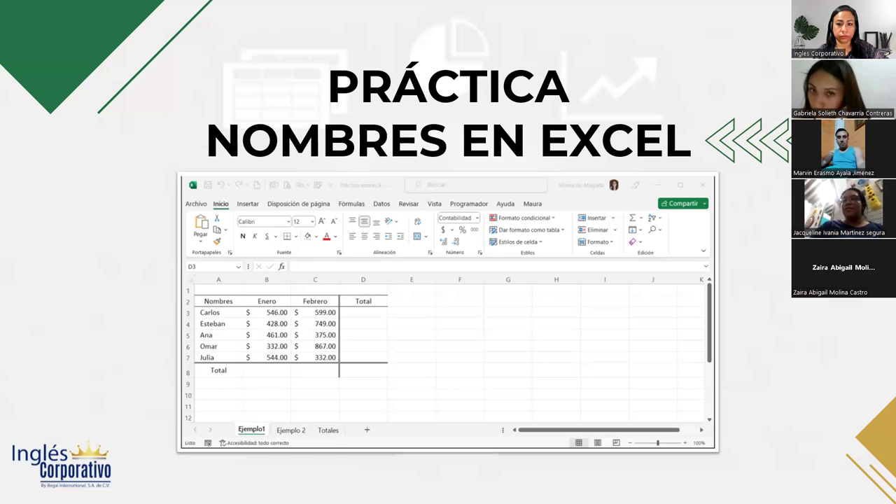
Switch to the Práctica sesión 9 workbook, maximize it and zoom Ejemplo1 to 200%.
{"action": "key", "text": "alt+Tab"}
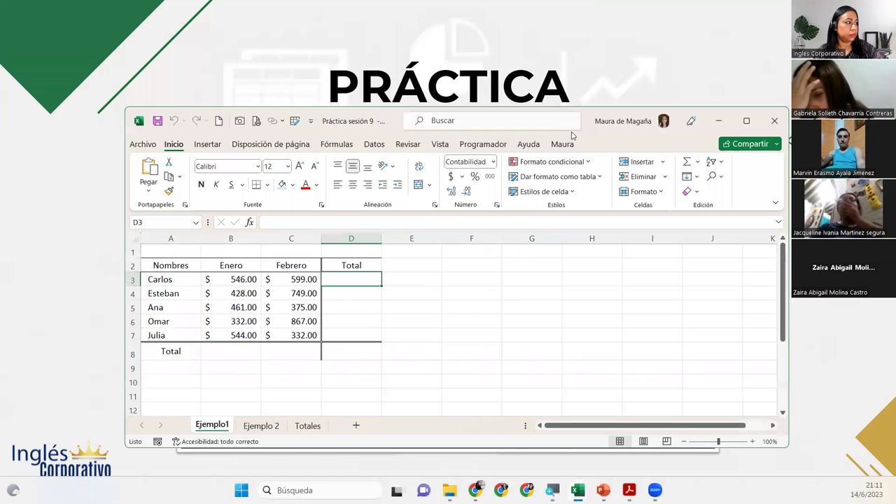
{"action": "double_click", "coordinate": [581, 112]}
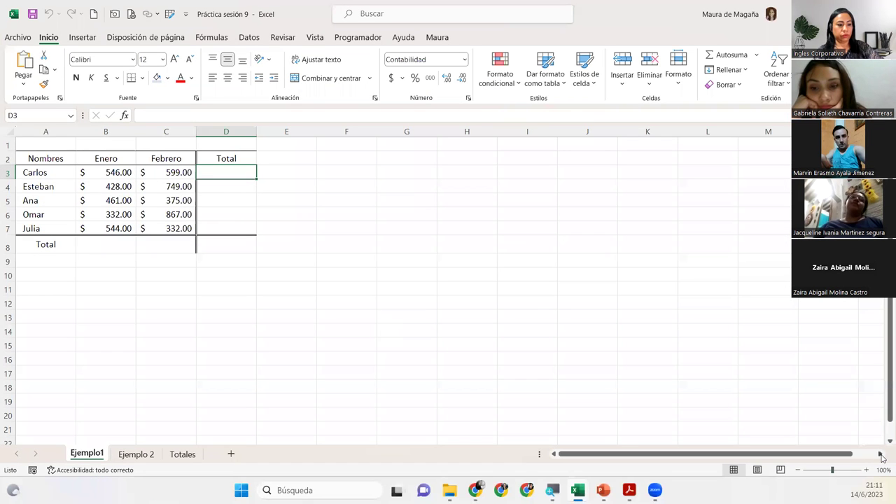
{"action": "left_click", "coordinate": [867, 471]}
{"action": "double_click", "coordinate": [868, 470]}
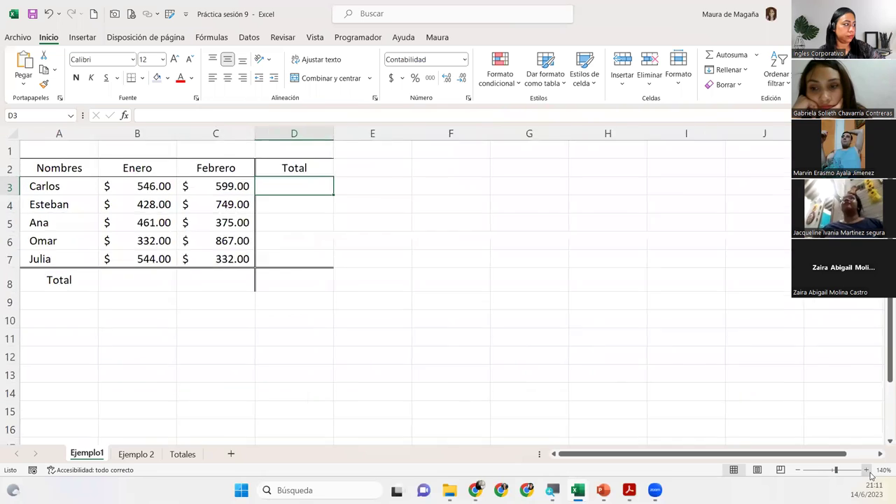
{"action": "double_click", "coordinate": [868, 470]}
{"action": "double_click", "coordinate": [868, 471]}
{"action": "left_click", "coordinate": [867, 470]}
{"action": "double_click", "coordinate": [870, 474]}
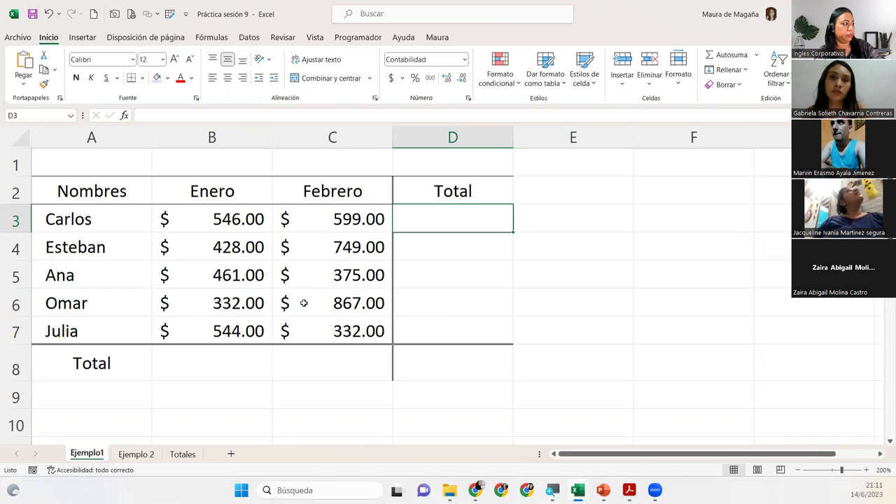
Select the January amounts B3:B7 and look through the existing range names in the Name Box.
{"action": "left_click_drag", "start_coordinate": [234, 221], "coordinate": [243, 323]}
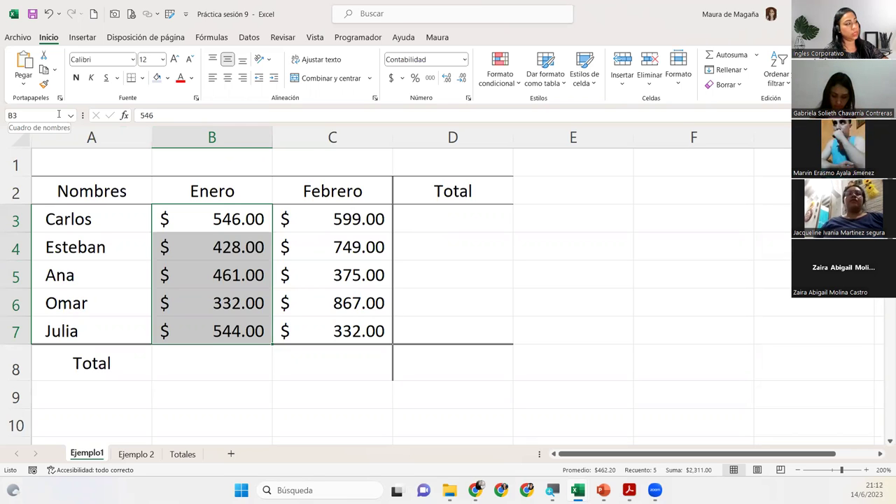
{"action": "left_click", "coordinate": [59, 114]}
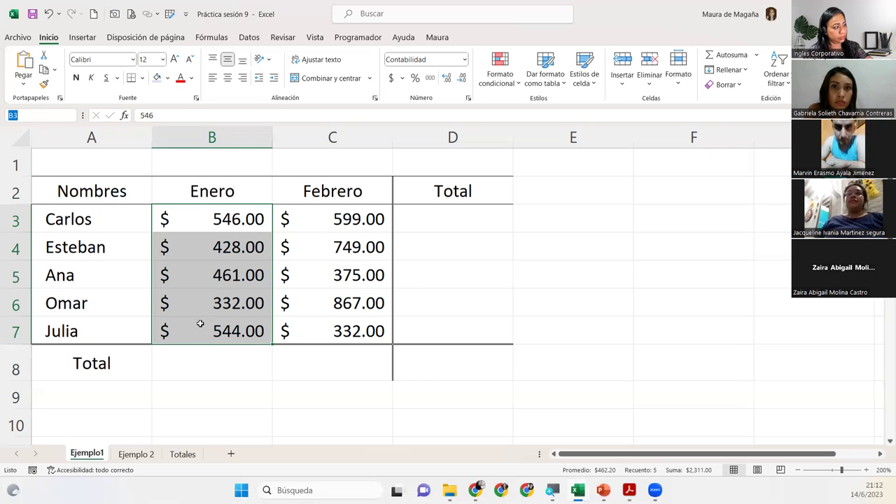
{"action": "left_click", "coordinate": [67, 118]}
{"action": "left_click", "coordinate": [66, 118]}
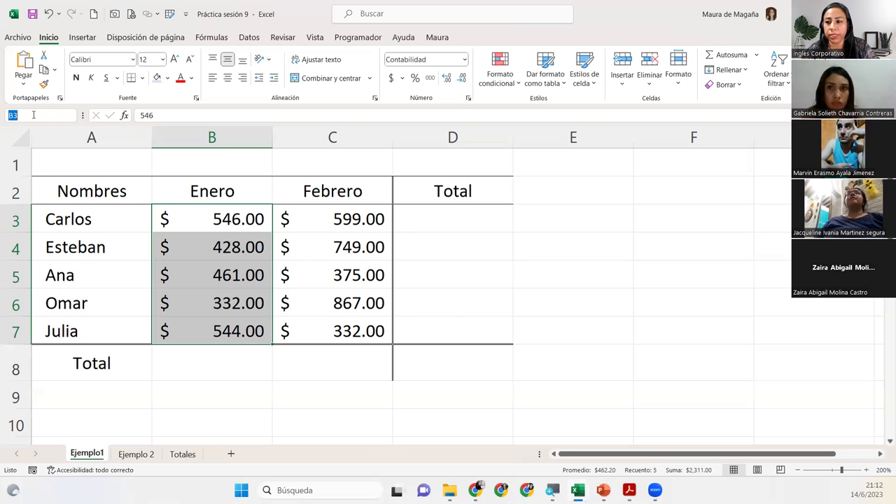
{"action": "left_click", "coordinate": [33, 114]}
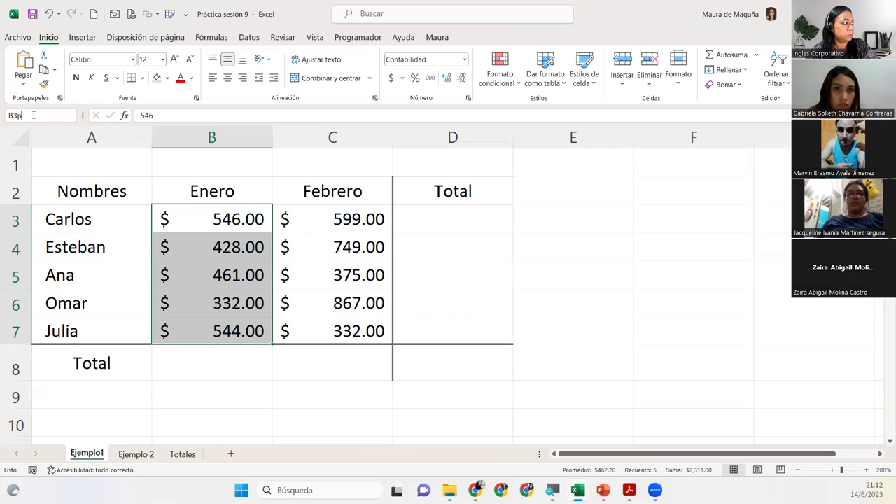
{"action": "key", "text": "Return"}
{"action": "key", "text": "Return"}
Restore 461 in cell B5, then name the range PagosEnero.
{"action": "key", "text": "BackSpace"}
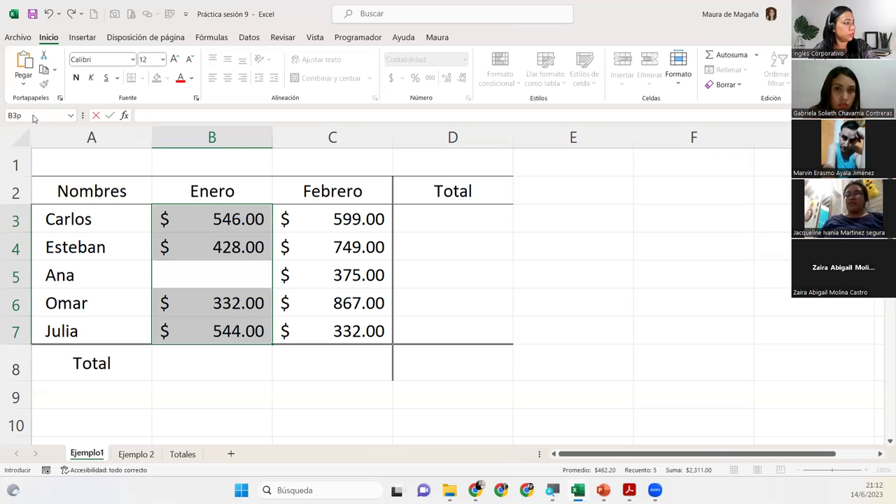
{"action": "type", "text": "461"}
{"action": "key", "text": "ctrl+Return"}
{"action": "left_click", "coordinate": [33, 115]}
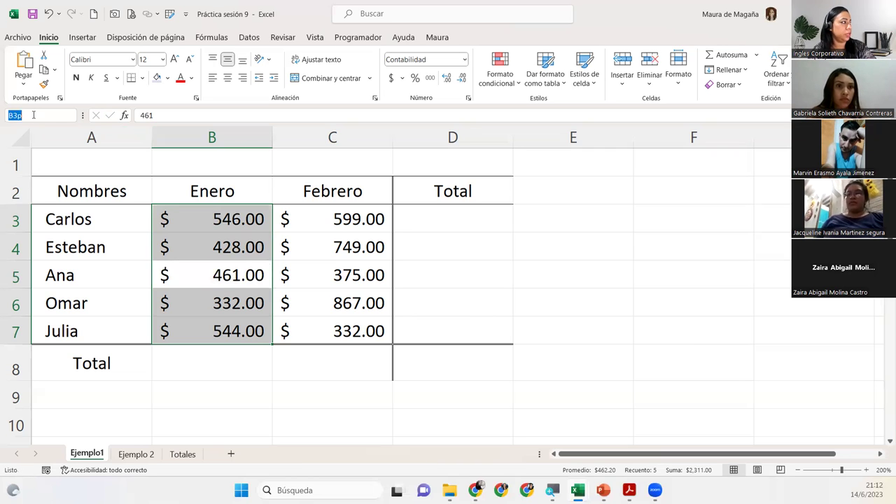
{"action": "type", "text": "P"}
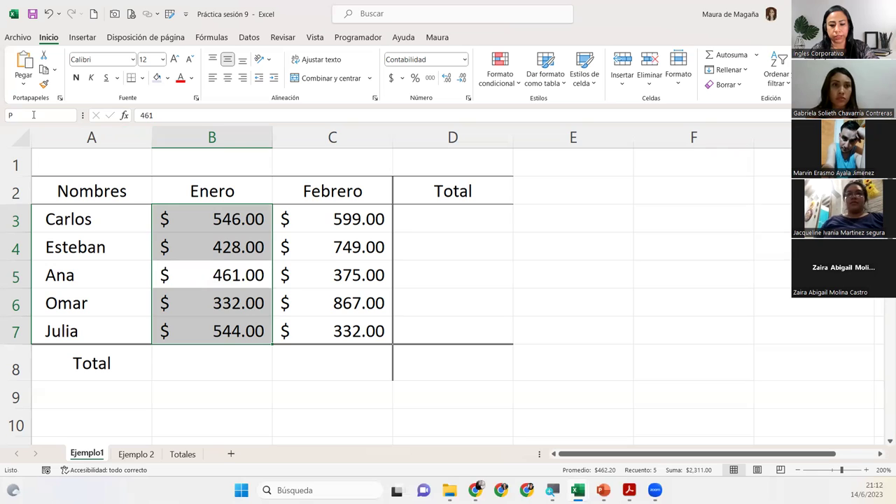
{"action": "type", "text": "agos"}
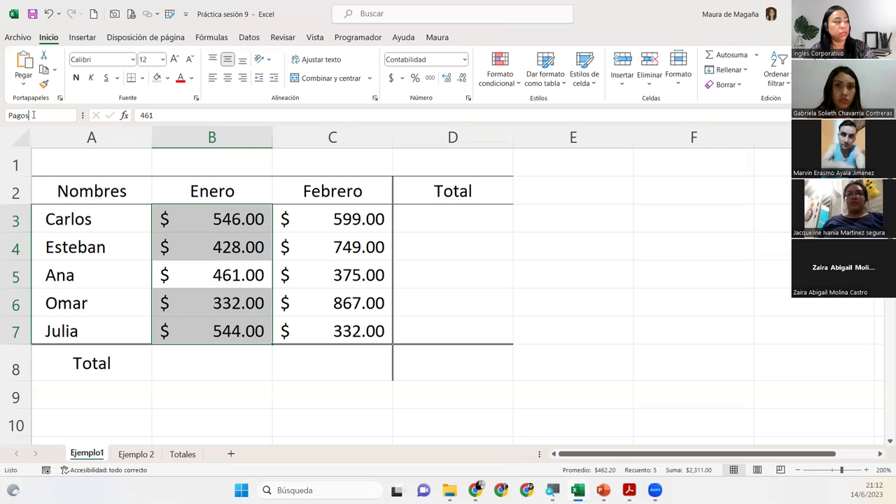
{"action": "type", "text": "Enero"}
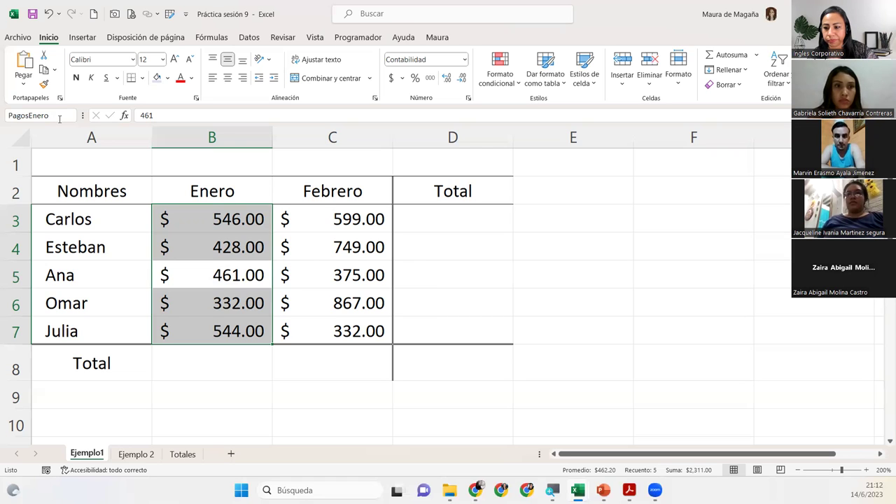
{"action": "key", "text": "Return"}
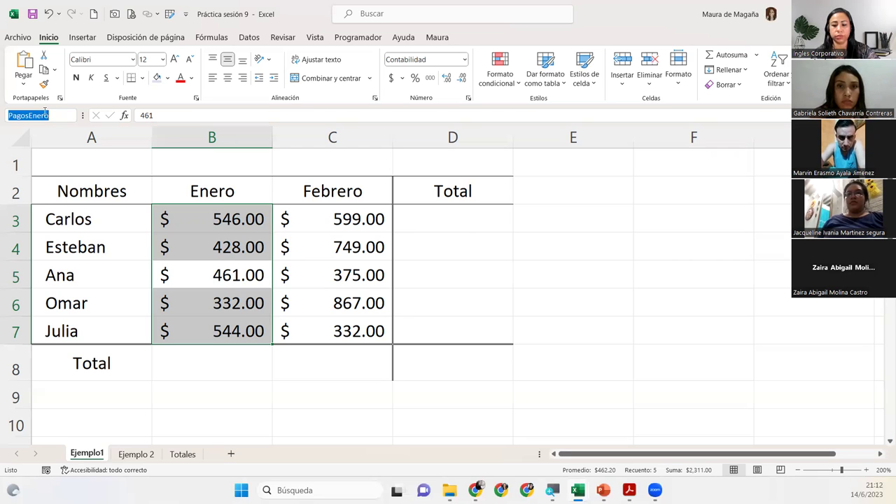
{"action": "key", "text": "Escape"}
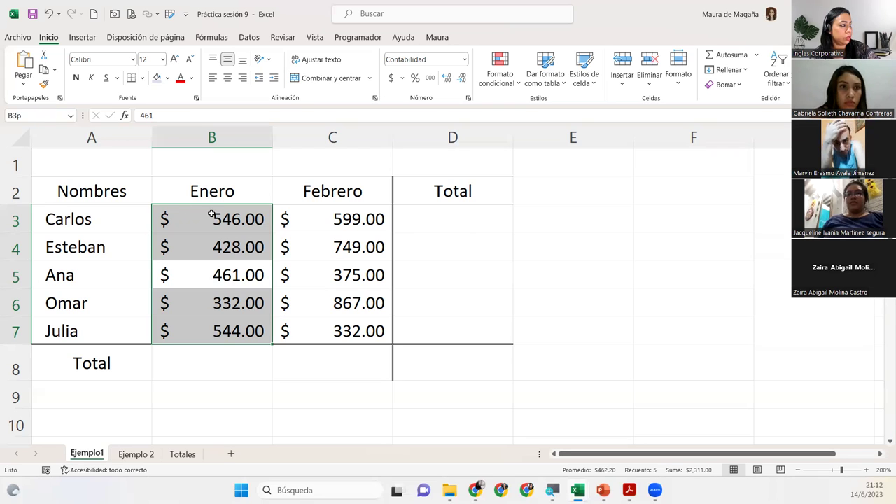
Reselect the January amounts and review existing defined names such as B3p via the Name Box.
{"action": "left_click", "coordinate": [212, 216]}
{"action": "left_click_drag", "start_coordinate": [213, 216], "coordinate": [219, 329]}
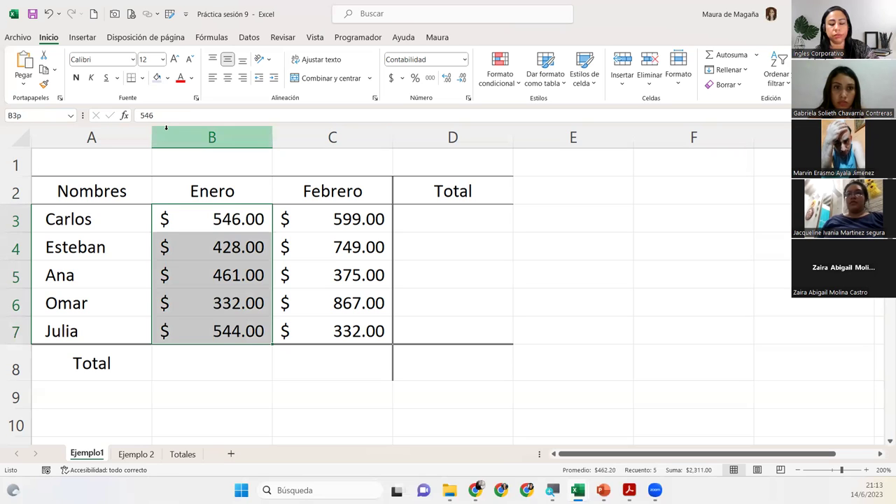
{"action": "left_click_drag", "start_coordinate": [166, 128], "coordinate": [144, 133]}
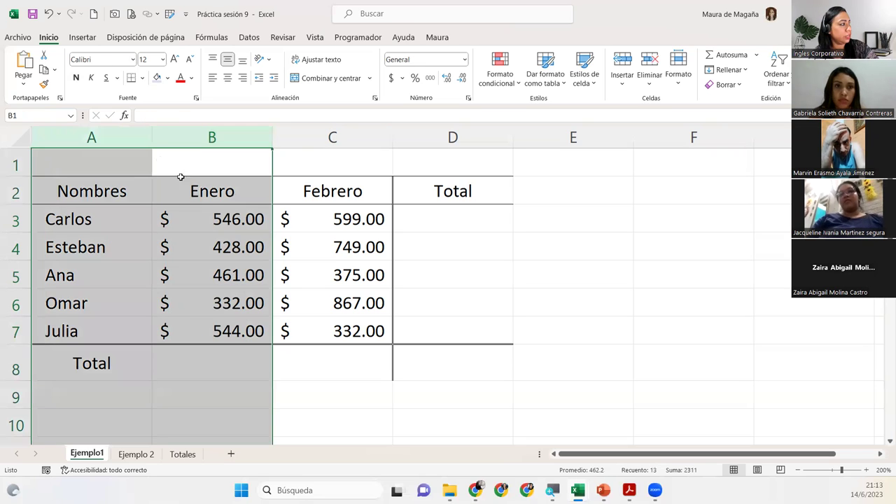
{"action": "left_click", "coordinate": [210, 192]}
{"action": "left_click_drag", "start_coordinate": [206, 217], "coordinate": [218, 334]}
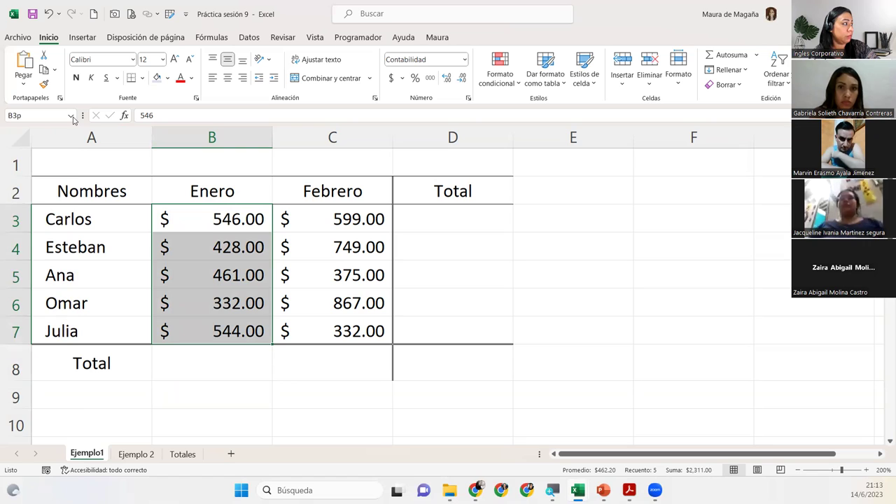
{"action": "left_click", "coordinate": [71, 117]}
{"action": "left_click", "coordinate": [71, 117]}
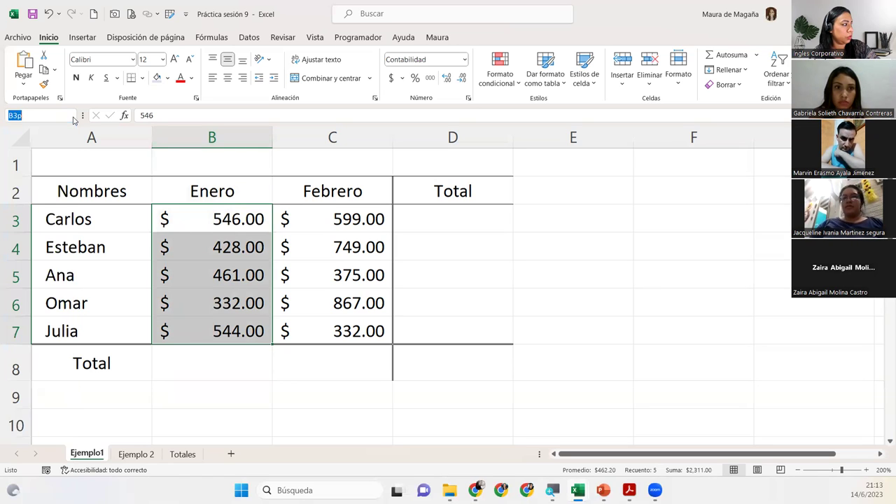
{"action": "left_click", "coordinate": [231, 218]}
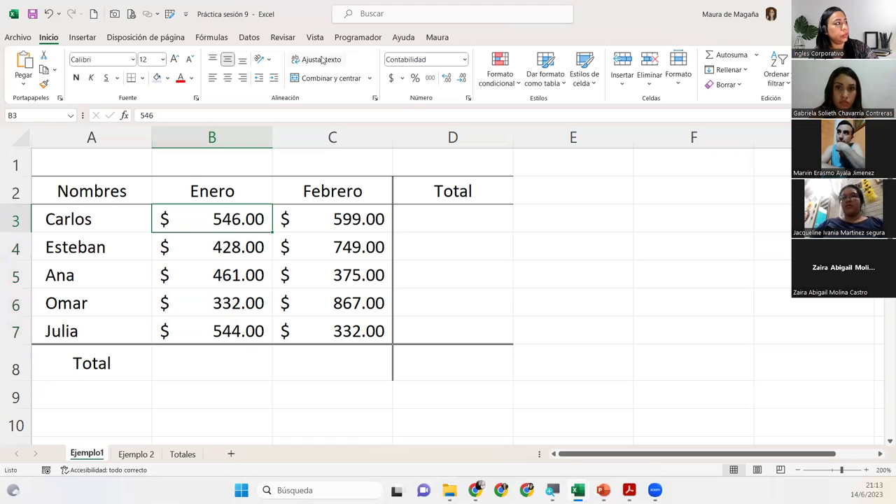
Delete all names, including the Sucursal ranges, in Fórmulas > Administrador de nombres.
{"action": "left_click", "coordinate": [223, 39]}
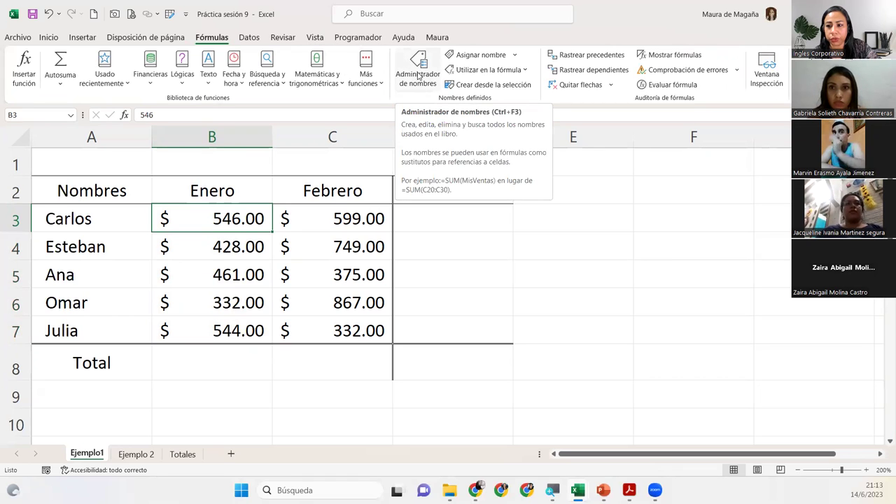
{"action": "left_click", "coordinate": [418, 75]}
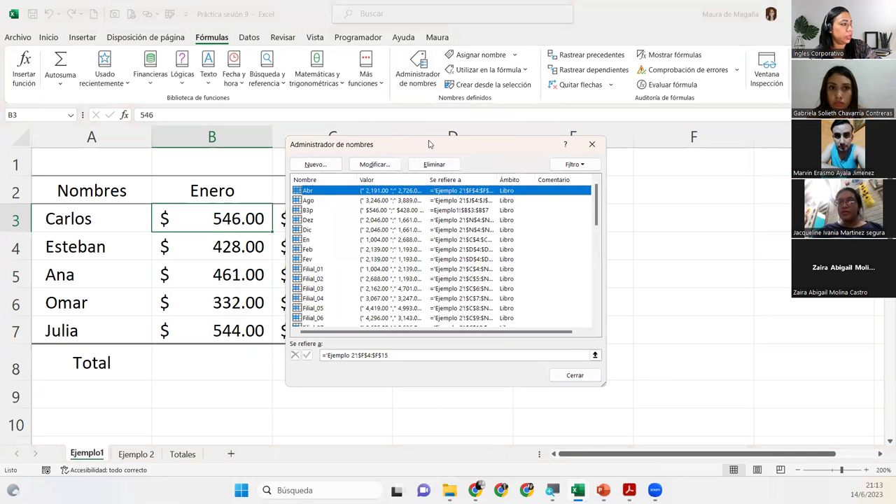
{"action": "left_click_drag", "start_coordinate": [429, 145], "coordinate": [536, 136]}
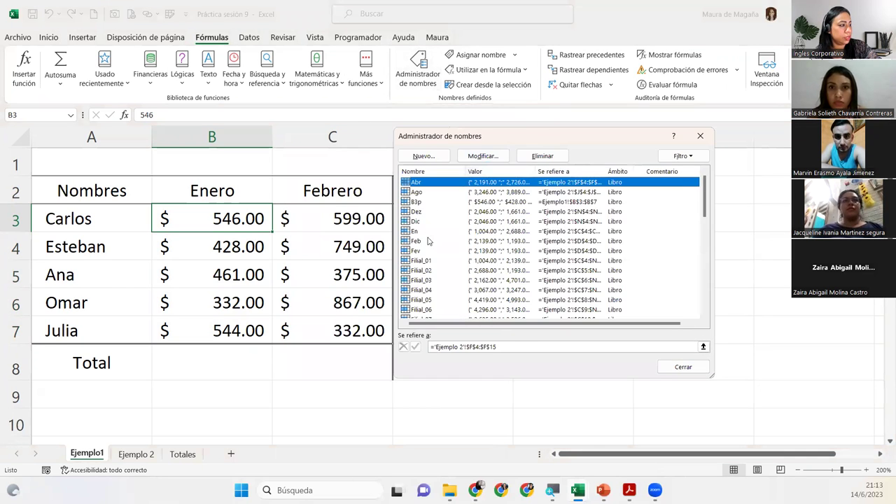
{"action": "left_click", "coordinate": [577, 212]}
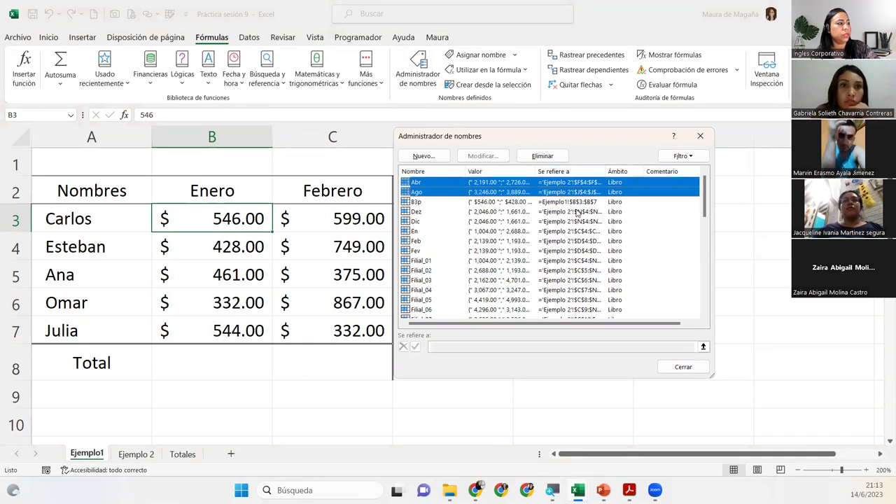
{"action": "key", "text": "shift+Down"}
{"action": "key", "text": "shift+Down"}
{"action": "key", "text": "shift+Down"}
{"action": "key", "text": "shift+Down"}
{"action": "key", "text": "shift+Down"}
{"action": "key", "text": "shift+Down"}
{"action": "key", "text": "shift+Down"}
{"action": "key", "text": "shift+Down"}
{"action": "key", "text": "shift+Down"}
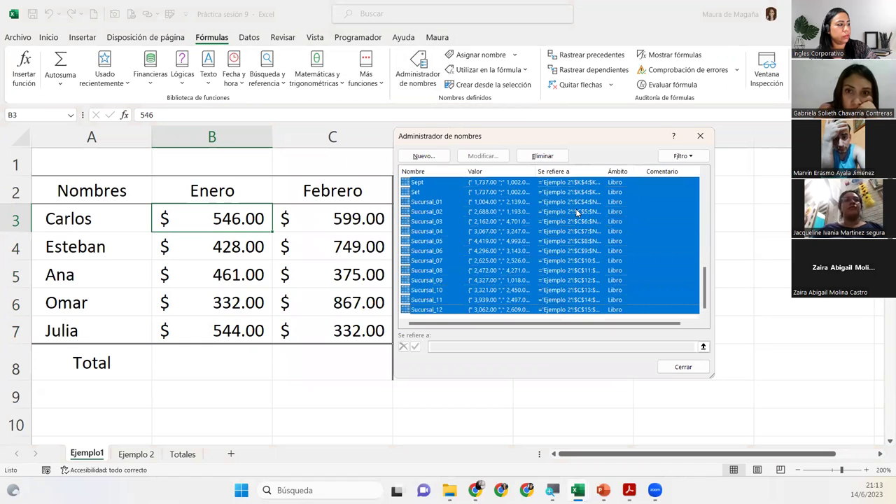
{"action": "left_click", "coordinate": [539, 156]}
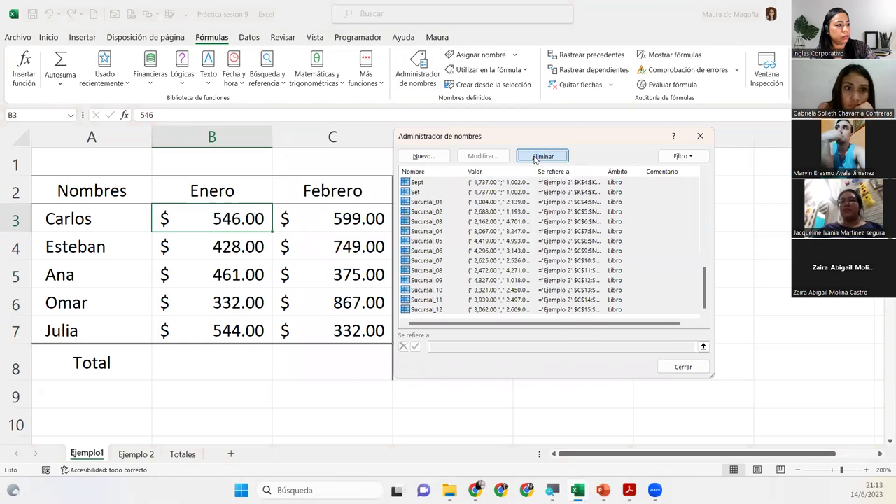
{"action": "left_click", "coordinate": [425, 276]}
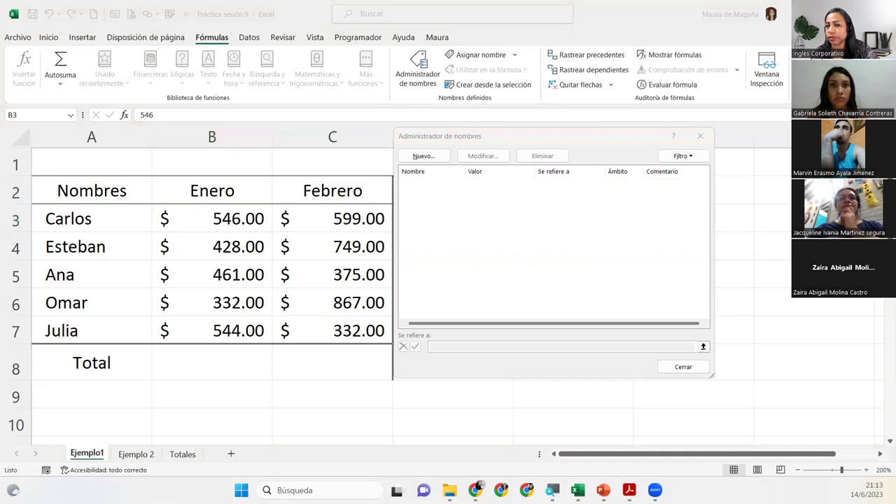
{"action": "left_click", "coordinate": [483, 202]}
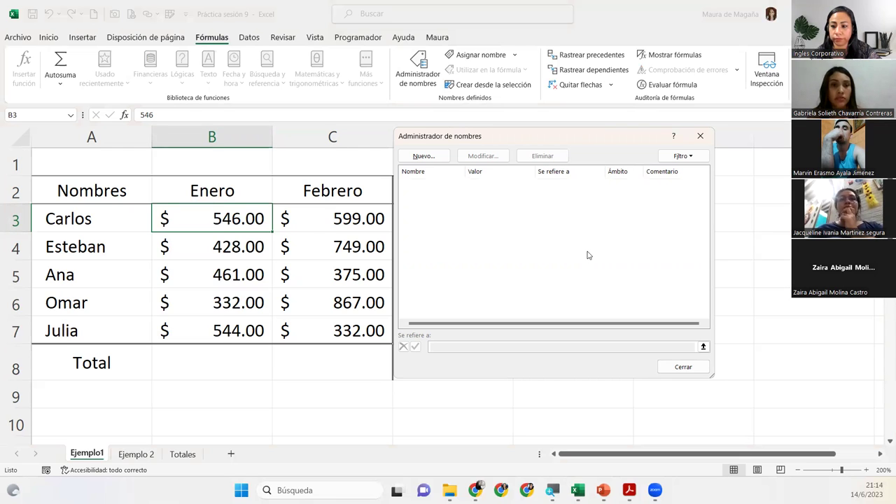
Close the Name Manager and name B3:B7 PagoEnero in the Name Box.
{"action": "left_click", "coordinate": [698, 139]}
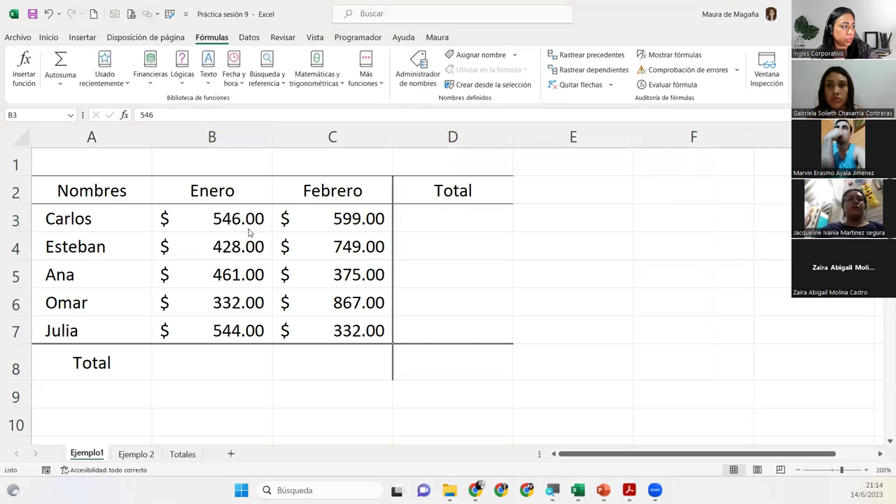
{"action": "left_click_drag", "start_coordinate": [248, 232], "coordinate": [247, 328]}
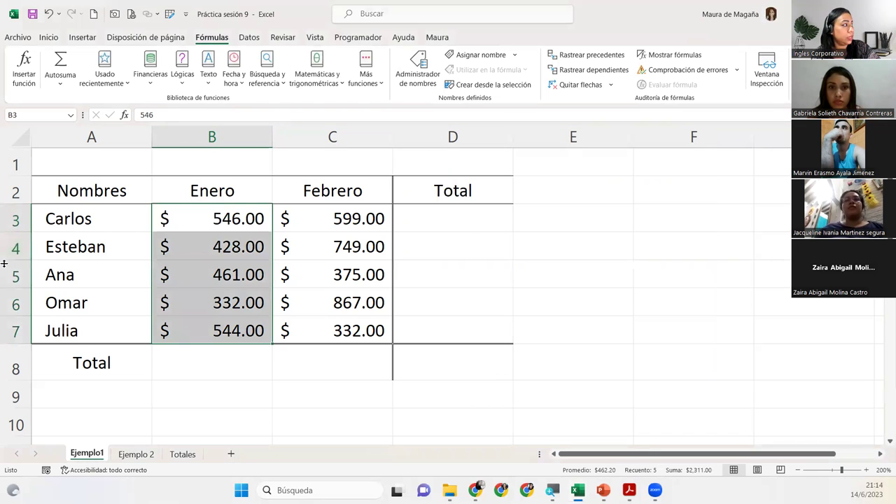
{"action": "left_click", "coordinate": [39, 117]}
{"action": "type", "text": "Pa"}
{"action": "type", "text": "E"}
{"action": "type", "text": "r"}
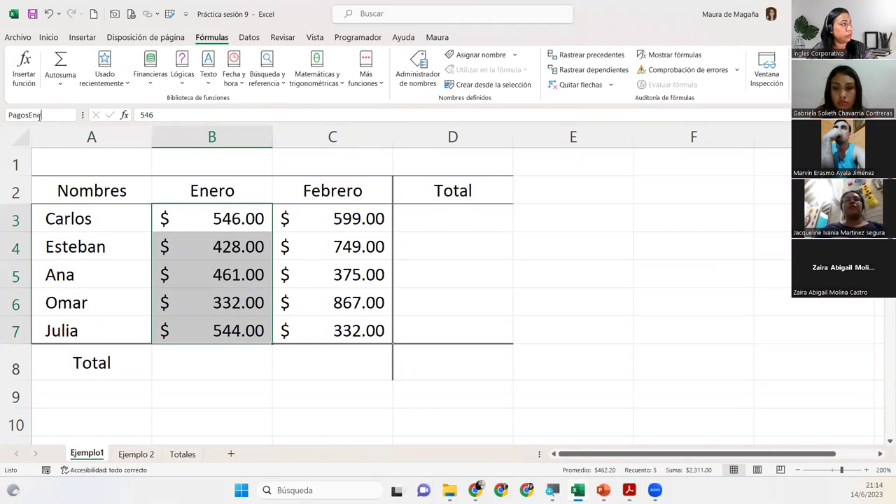
{"action": "key", "text": "BackSpace"}
{"action": "type", "text": "Enero"}
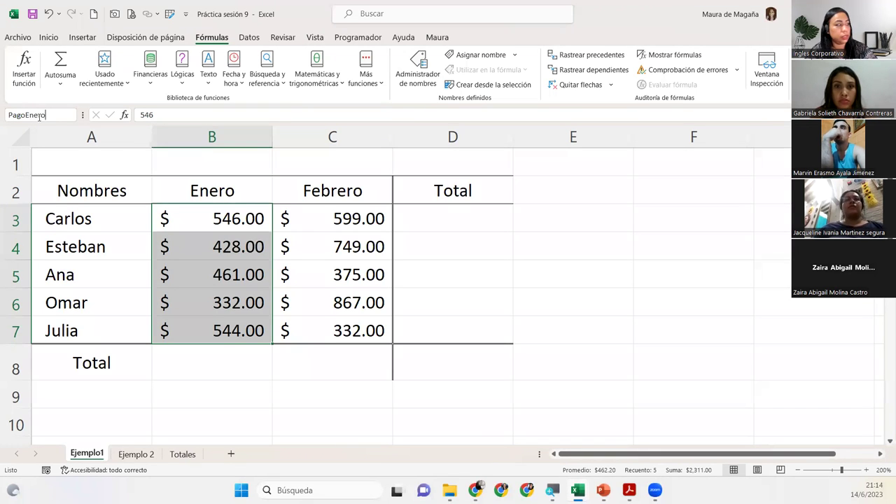
{"action": "key", "text": "Return"}
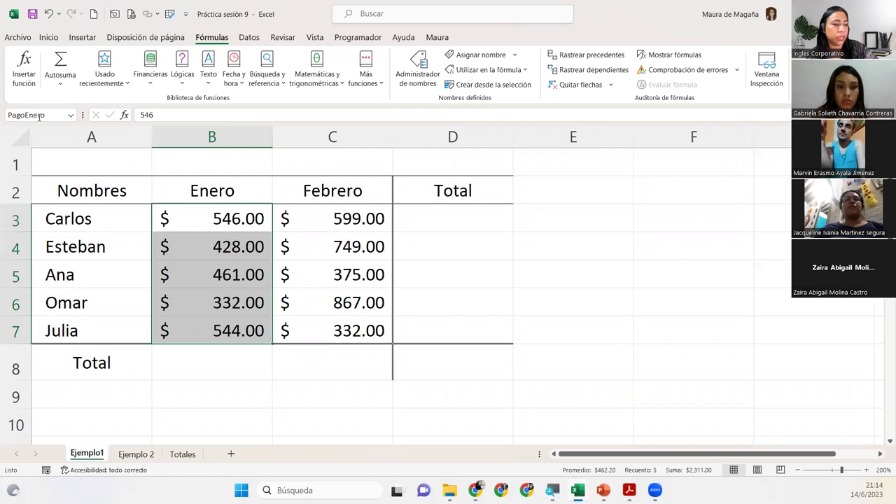
Reselect the January amounts in B3:B7.
{"action": "left_click", "coordinate": [243, 230]}
{"action": "left_click", "coordinate": [240, 243]}
{"action": "left_click", "coordinate": [236, 274]}
{"action": "left_click", "coordinate": [234, 299]}
{"action": "left_click", "coordinate": [238, 327]}
{"action": "left_click_drag", "start_coordinate": [242, 221], "coordinate": [250, 324]}
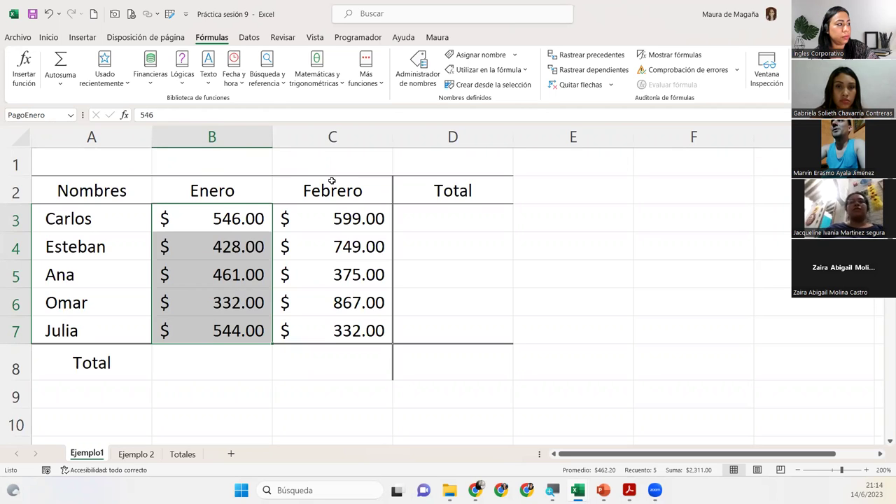
Select C3:C7 and enter PagoFebrero in the Name Box to name the February range.
{"action": "left_click_drag", "start_coordinate": [332, 210], "coordinate": [341, 321]}
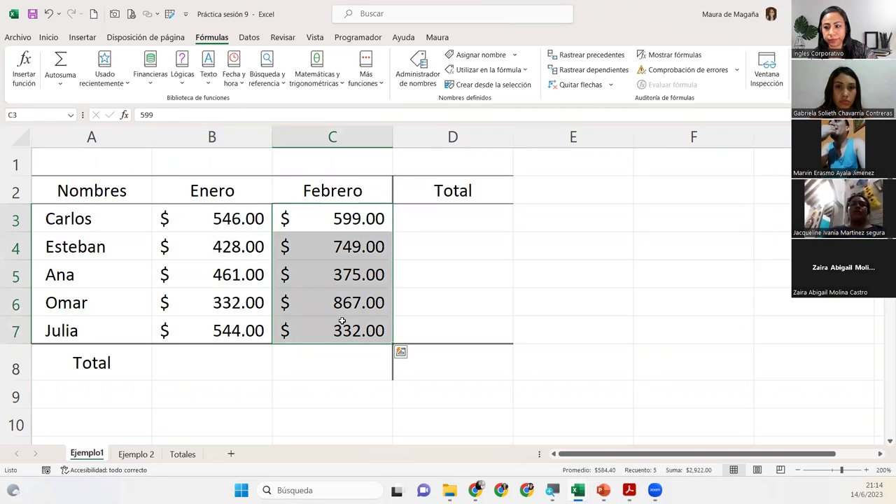
{"action": "left_click", "coordinate": [41, 113]}
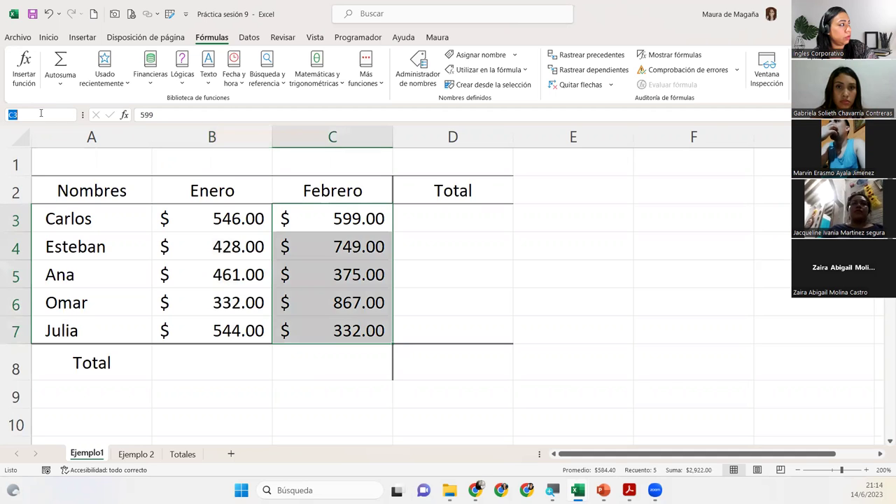
{"action": "type", "text": "Pag"}
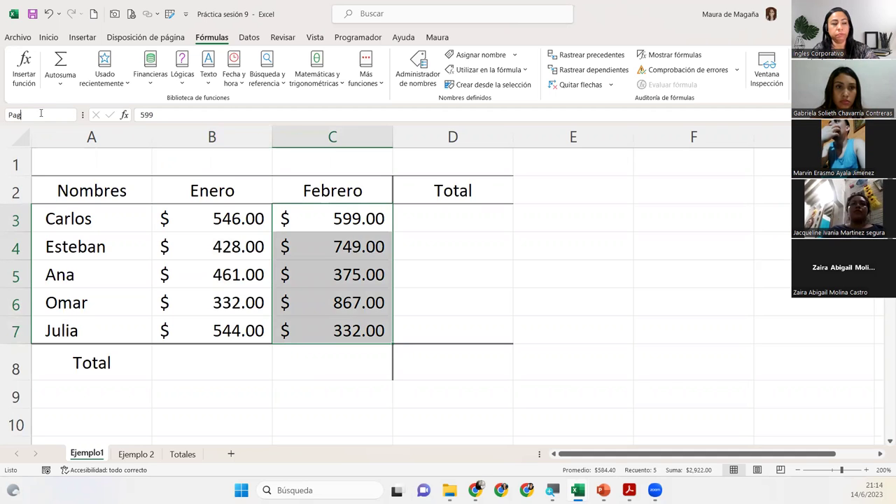
{"action": "type", "text": "oFebrero"}
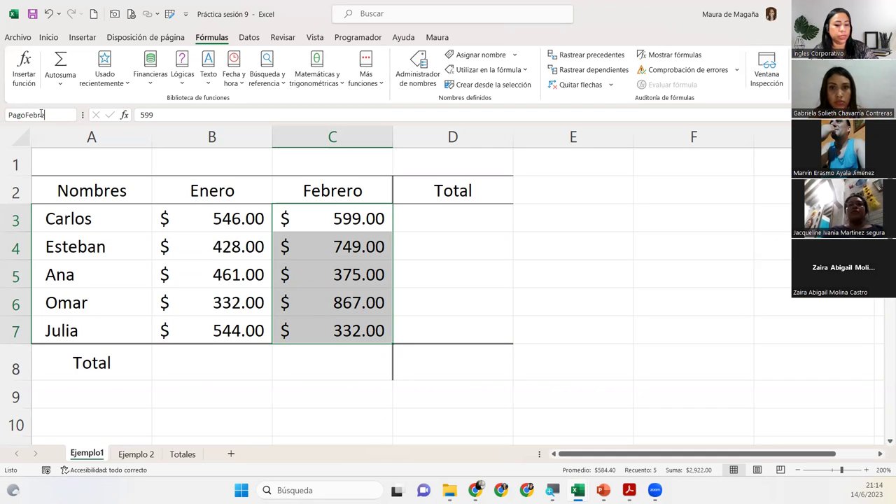
{"action": "key", "text": "Return"}
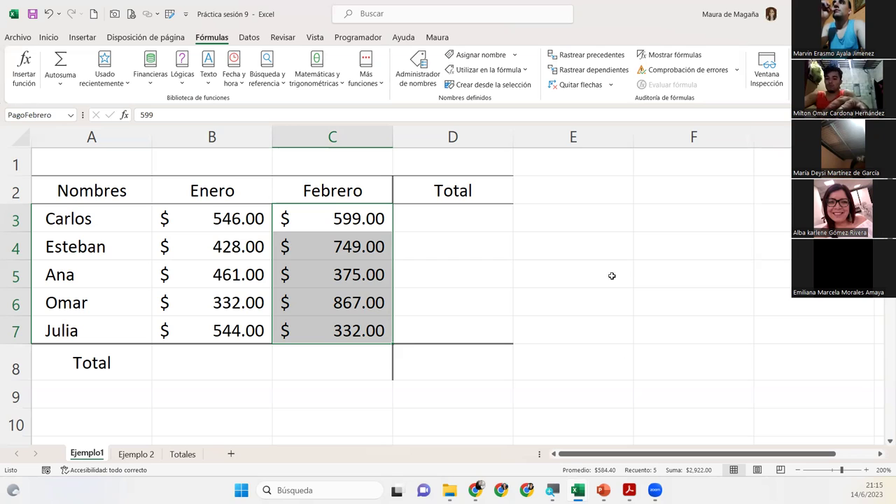
Review PagoEnero and PagoFebrero in the Administrador de nombres, then close it.
{"action": "left_click", "coordinate": [361, 235]}
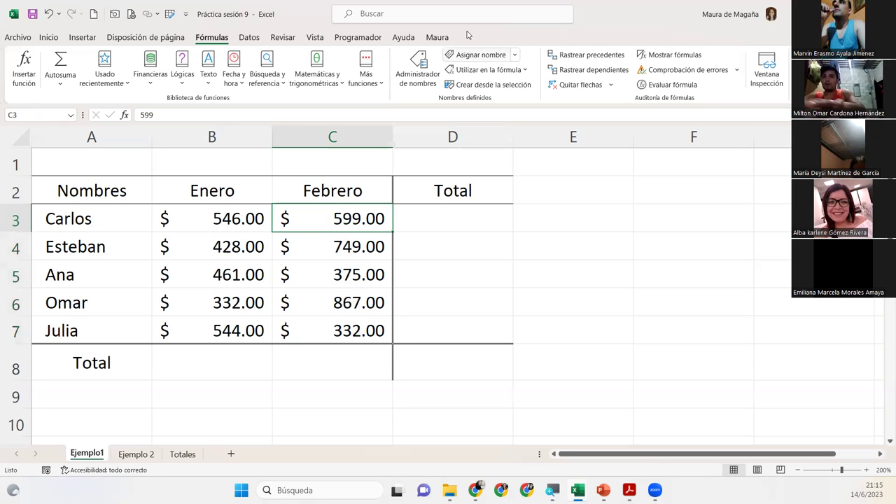
{"action": "left_click", "coordinate": [418, 70]}
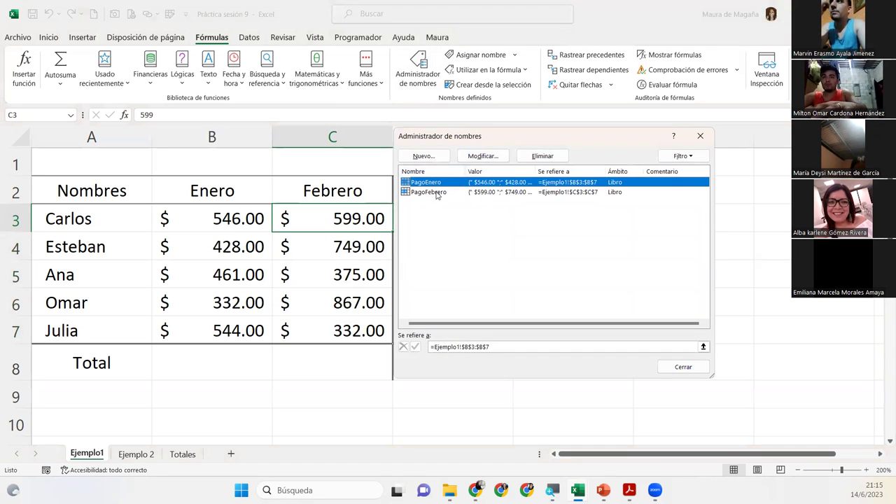
{"action": "left_click", "coordinate": [437, 193], "text": "shift"}
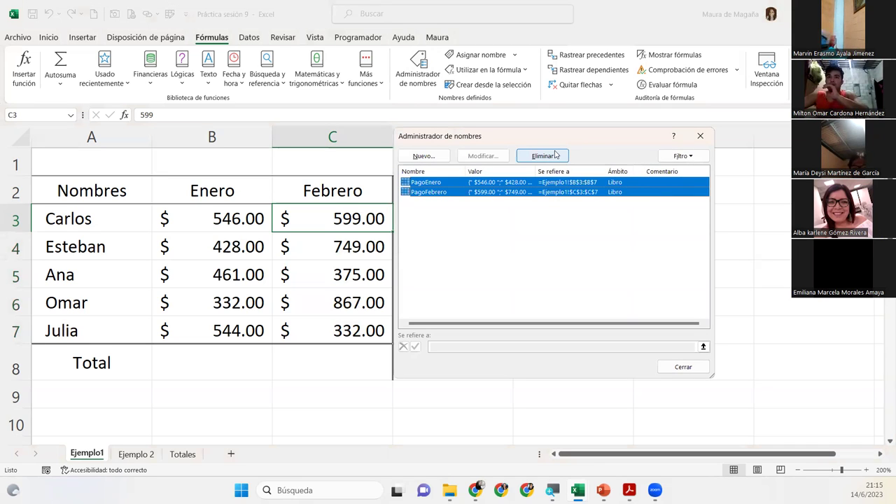
{"action": "left_click", "coordinate": [547, 255]}
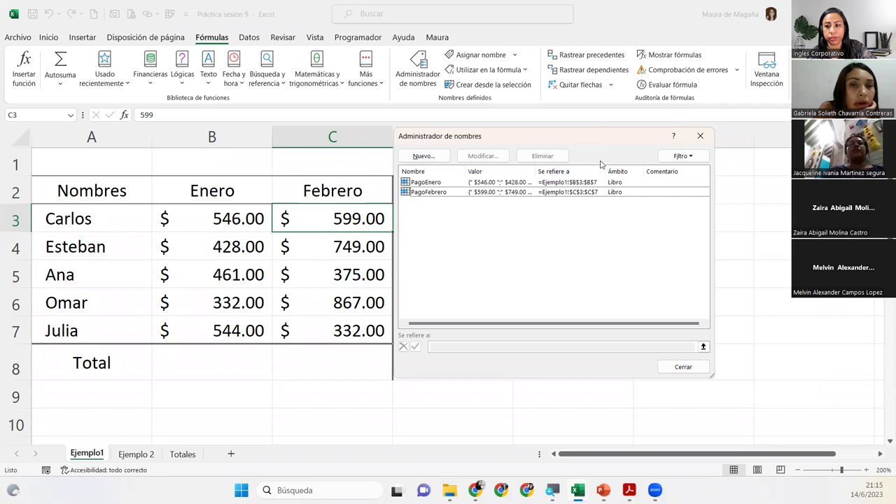
{"action": "left_click", "coordinate": [701, 136]}
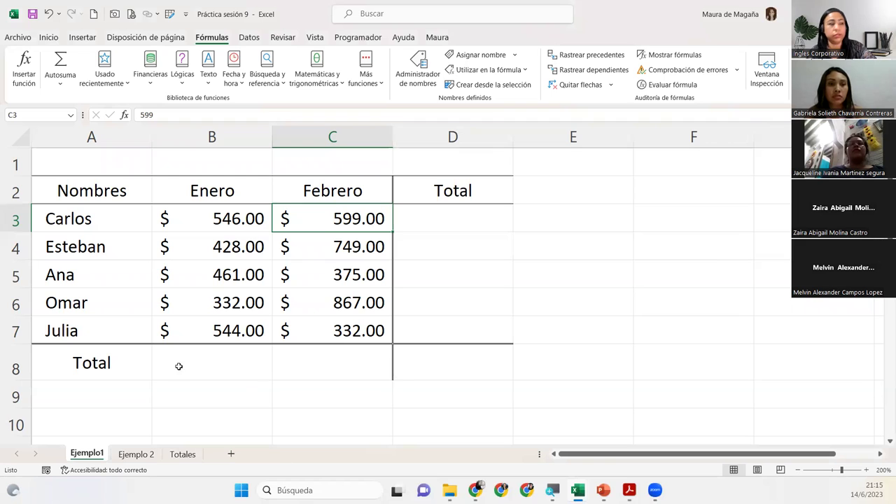
Verify B3:B7 shows PagoEnero and C3:C7 shows PagoFebrero, then reopen the Administrador de nombres.
{"action": "left_click_drag", "start_coordinate": [200, 222], "coordinate": [211, 333]}
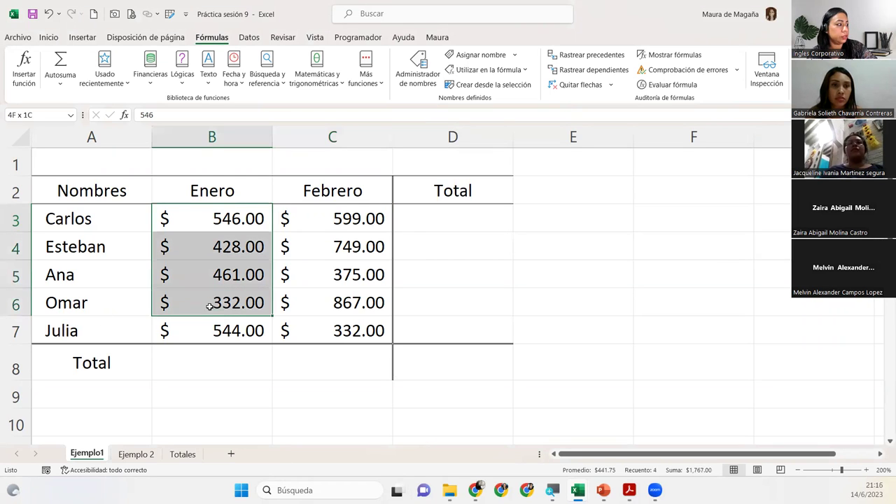
{"action": "left_click", "coordinate": [46, 115]}
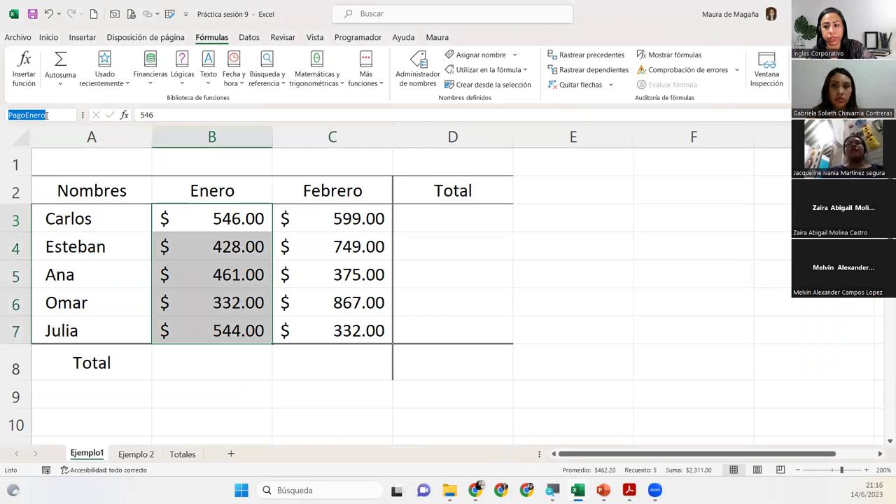
{"action": "left_click_drag", "start_coordinate": [325, 214], "coordinate": [340, 332]}
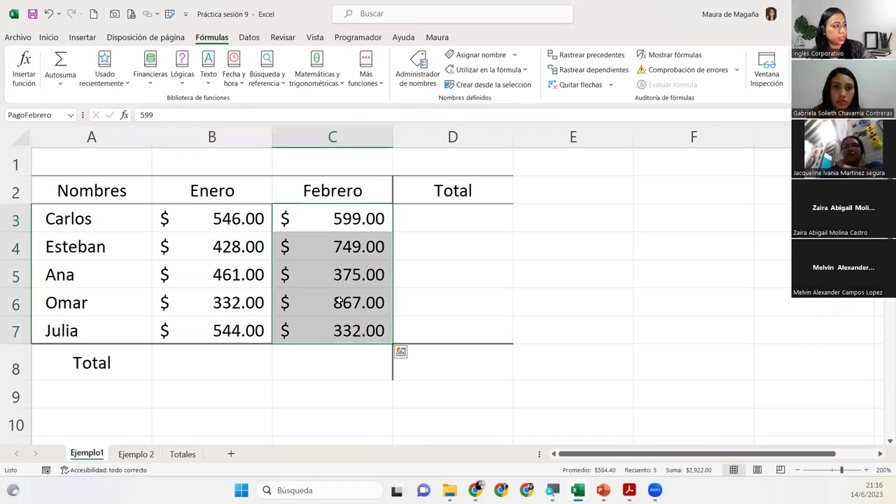
{"action": "left_click", "coordinate": [62, 113]}
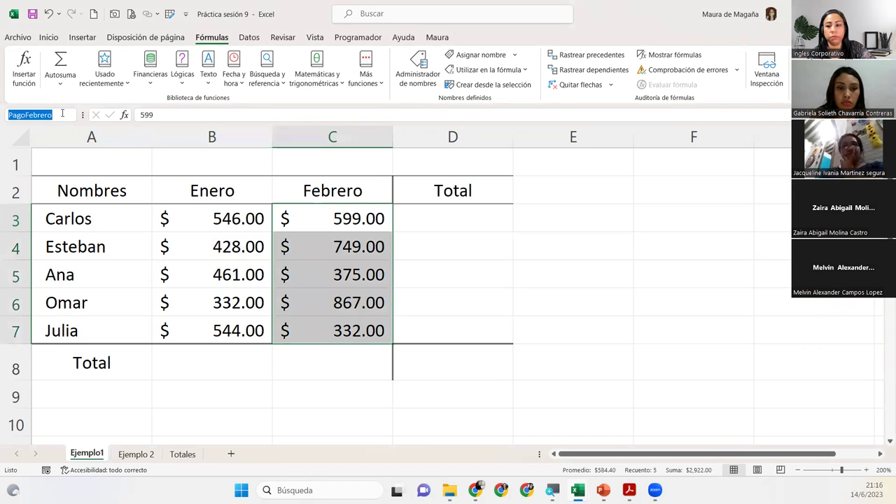
{"action": "key", "text": "Return"}
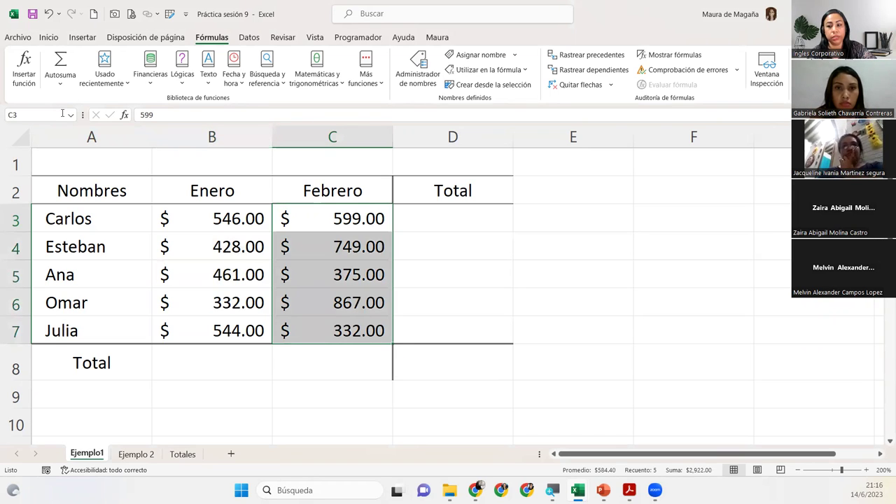
{"action": "left_click", "coordinate": [435, 210]}
{"action": "left_click", "coordinate": [418, 70]}
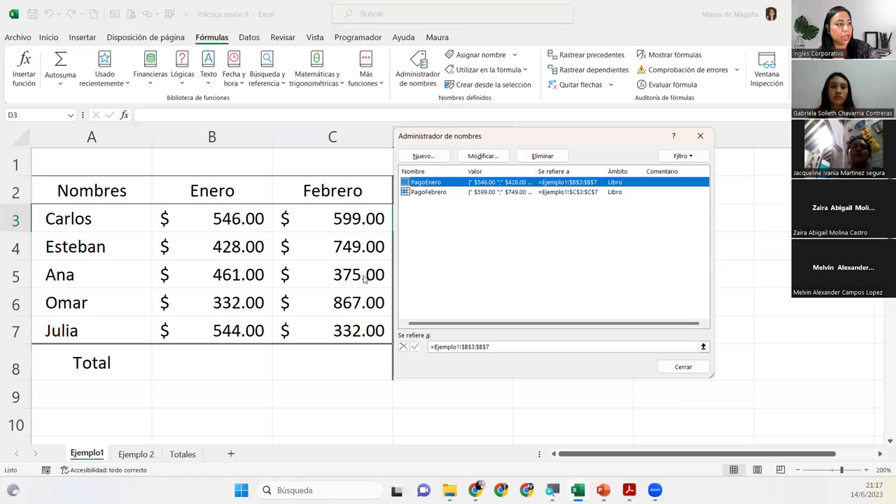
Dismiss the Administrador de nombres with its X button.
{"action": "left_click", "coordinate": [701, 136]}
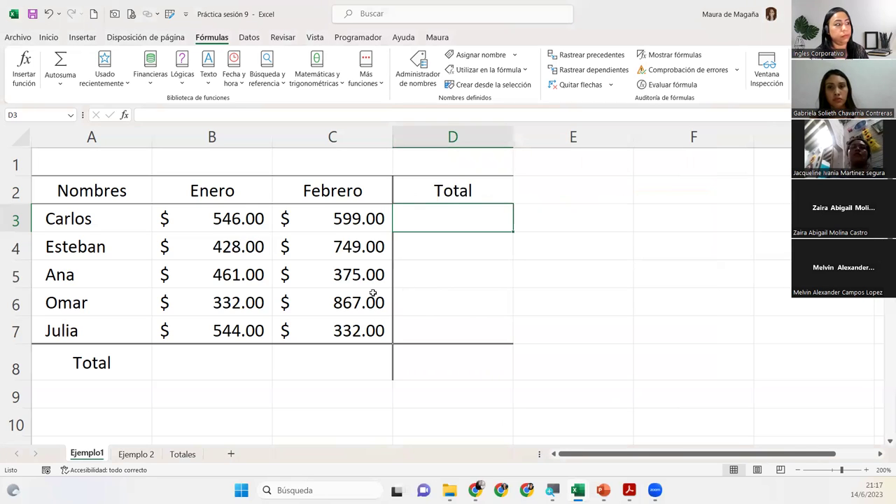
Select Carlos's Enero and Febrero amounts, B3:C3.
{"action": "left_click", "coordinate": [181, 227]}
{"action": "left_click_drag", "start_coordinate": [181, 228], "coordinate": [326, 217]}
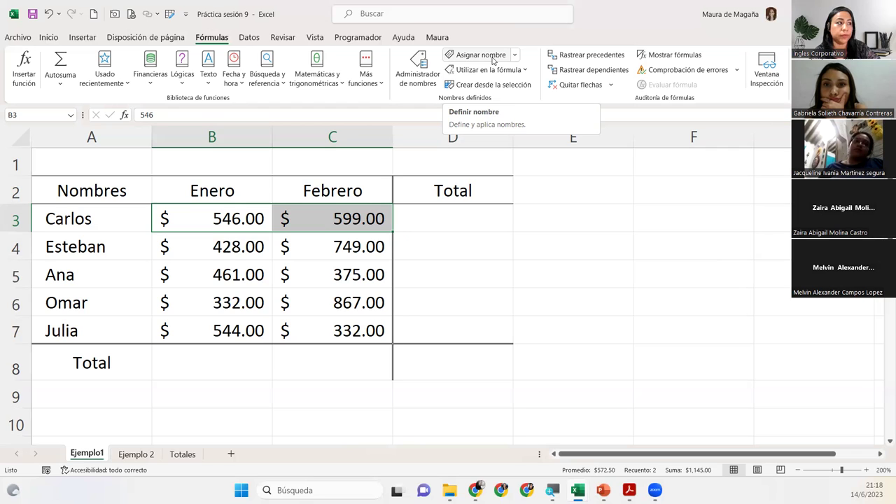
Define the name Ventas_Carlos for =Ejemplo1!$B$3:$C$3 through Asignar nombre.
{"action": "left_click", "coordinate": [480, 55]}
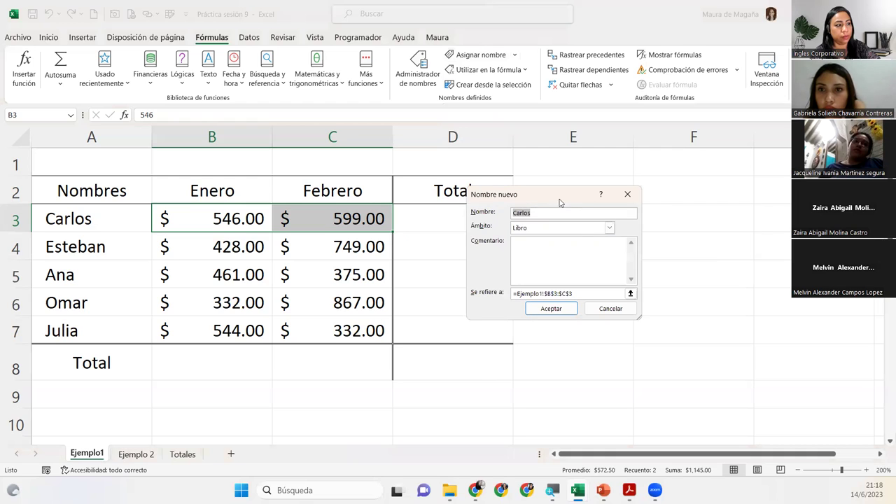
{"action": "left_click_drag", "start_coordinate": [561, 199], "coordinate": [591, 213]}
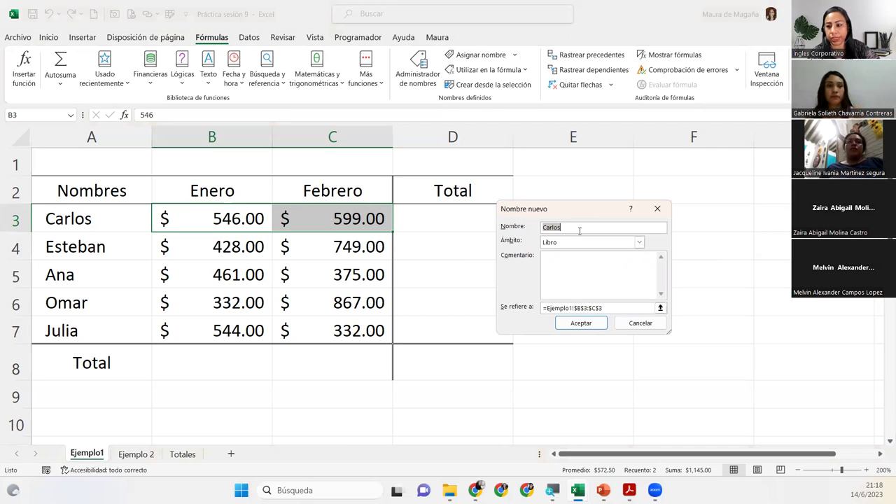
{"action": "left_click", "coordinate": [544, 228]}
{"action": "type", "text": "Ventas"}
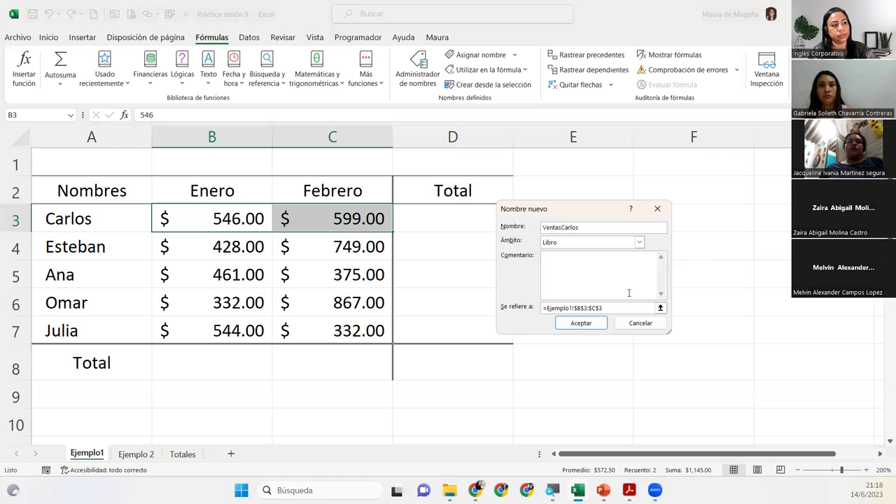
{"action": "type", "text": "_"}
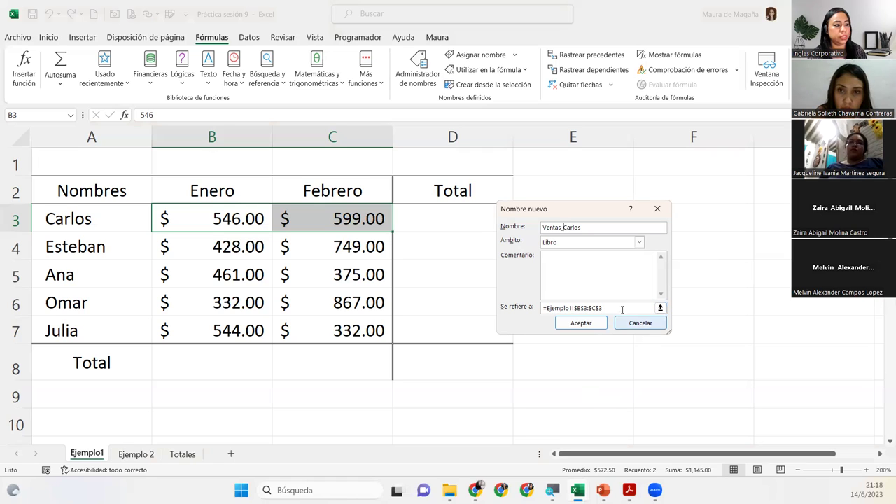
{"action": "left_click", "coordinate": [620, 308]}
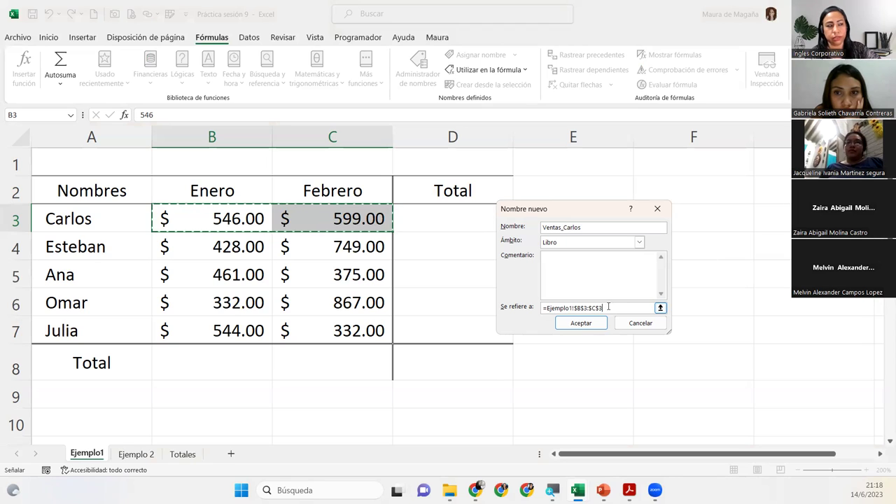
{"action": "double_click", "coordinate": [564, 227]}
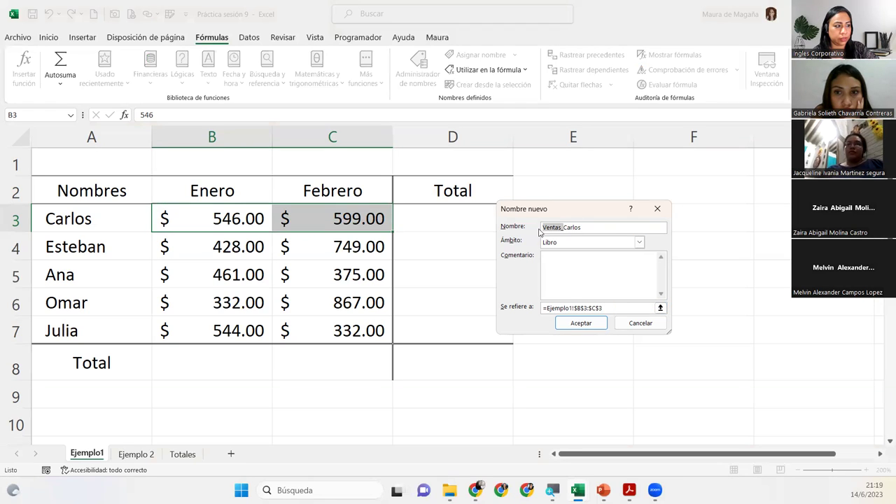
{"action": "left_click", "coordinate": [617, 307]}
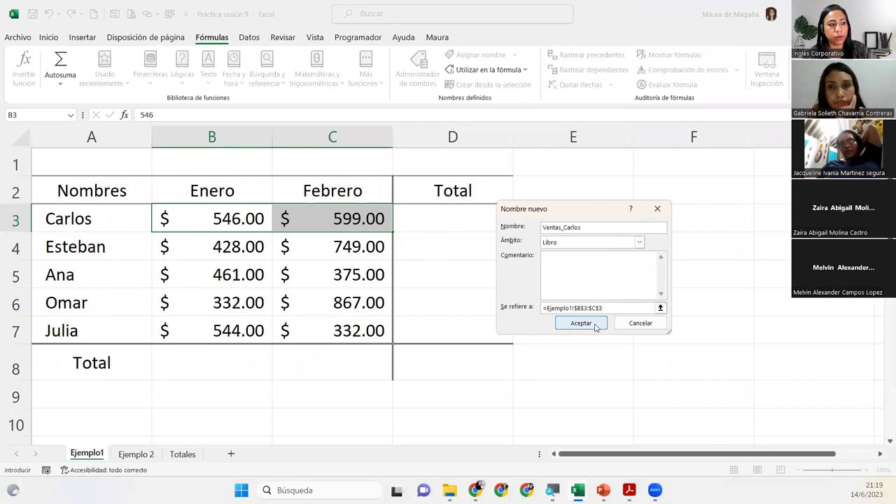
{"action": "left_click", "coordinate": [595, 326]}
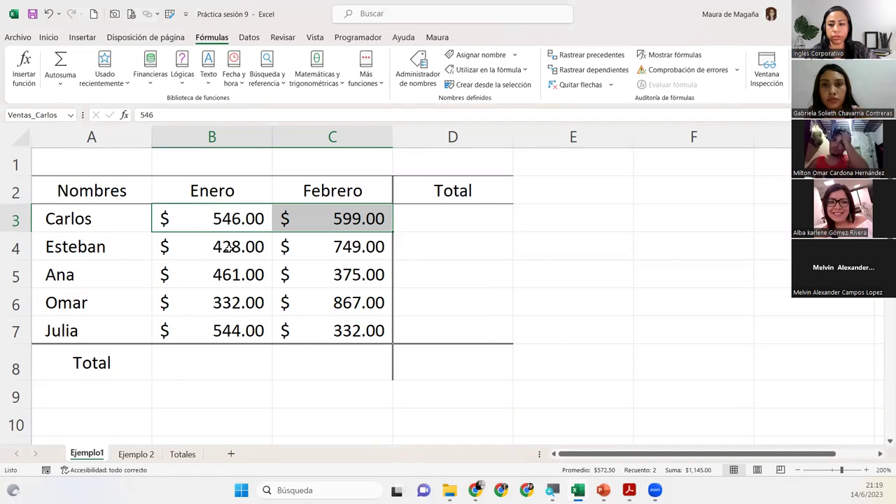
Select B4:C4 and assign it the name Ventas_Esteban via Asignar nombre.
{"action": "left_click_drag", "start_coordinate": [228, 248], "coordinate": [331, 245]}
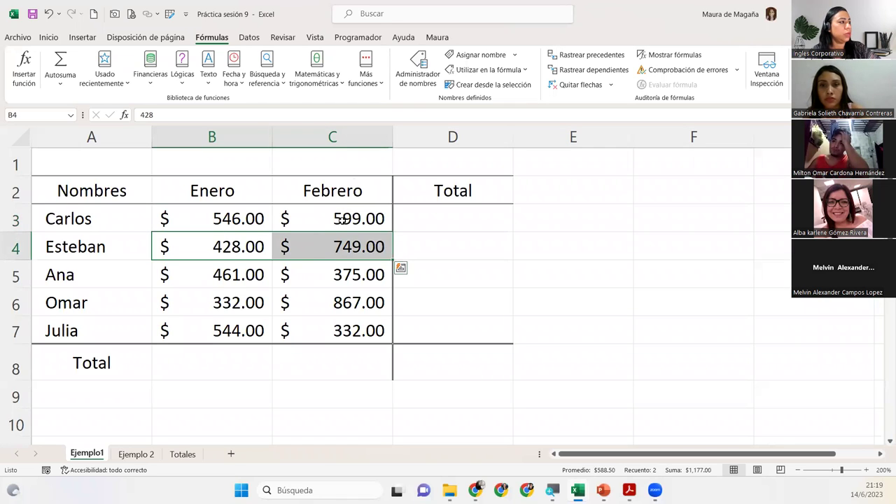
{"action": "left_click", "coordinate": [481, 55]}
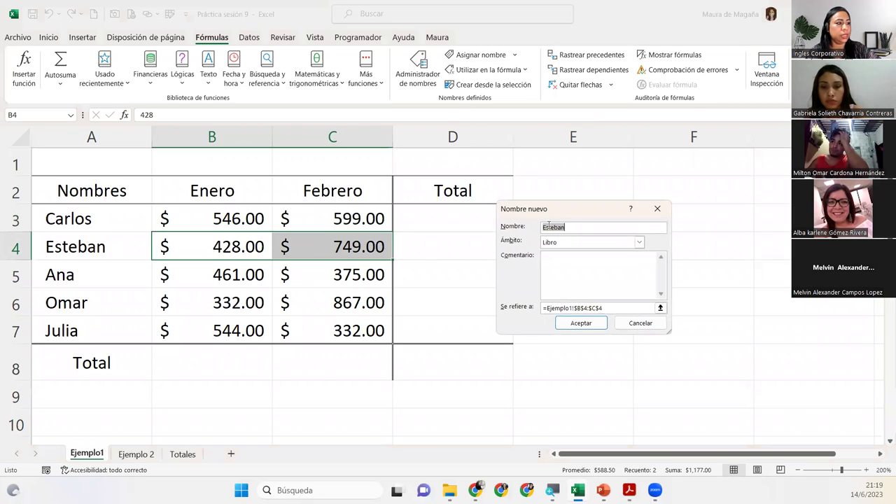
{"action": "left_click", "coordinate": [544, 227]}
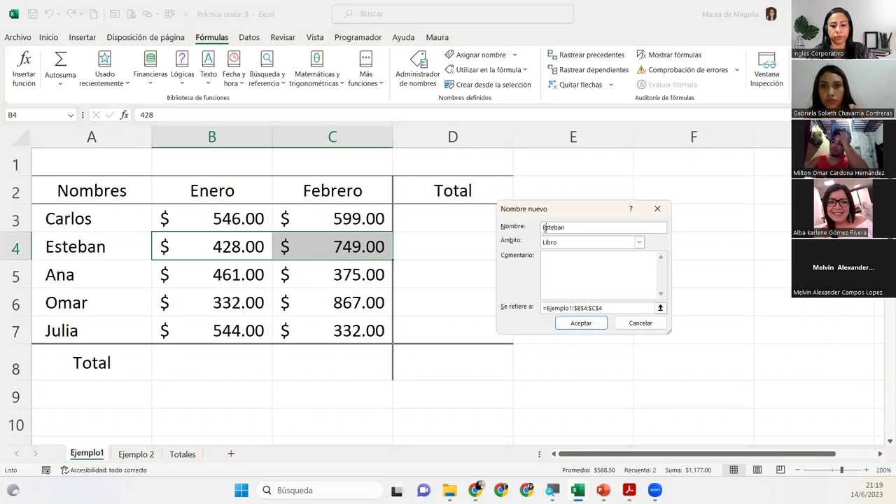
{"action": "type", "text": "Ventas_"}
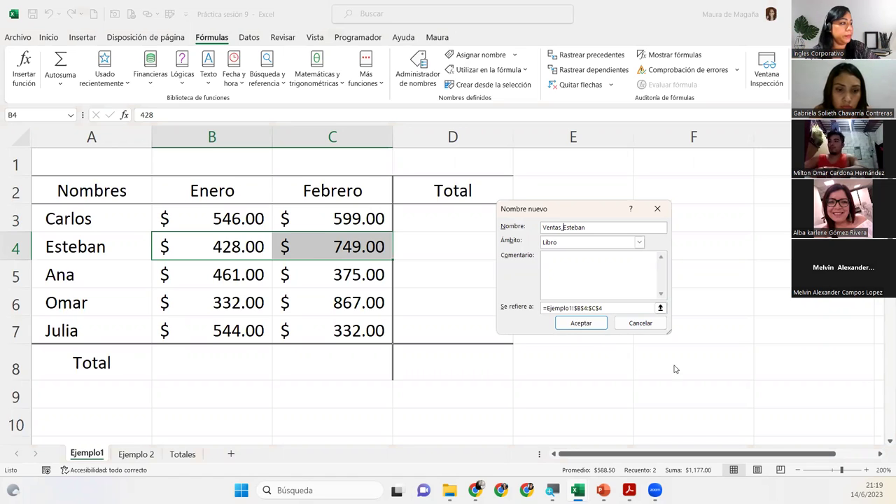
{"action": "left_click", "coordinate": [581, 324]}
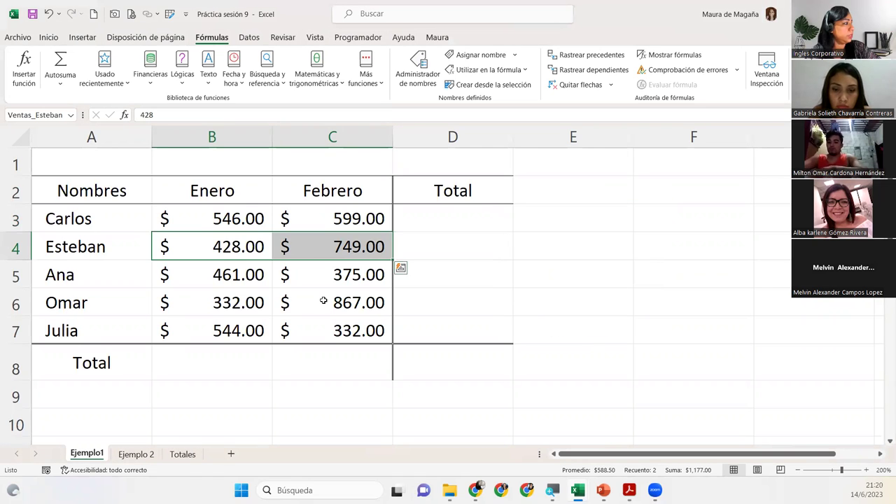
Name Ana's amounts B5:C5 Ventas_Ana.
{"action": "left_click_drag", "start_coordinate": [250, 283], "coordinate": [306, 278]}
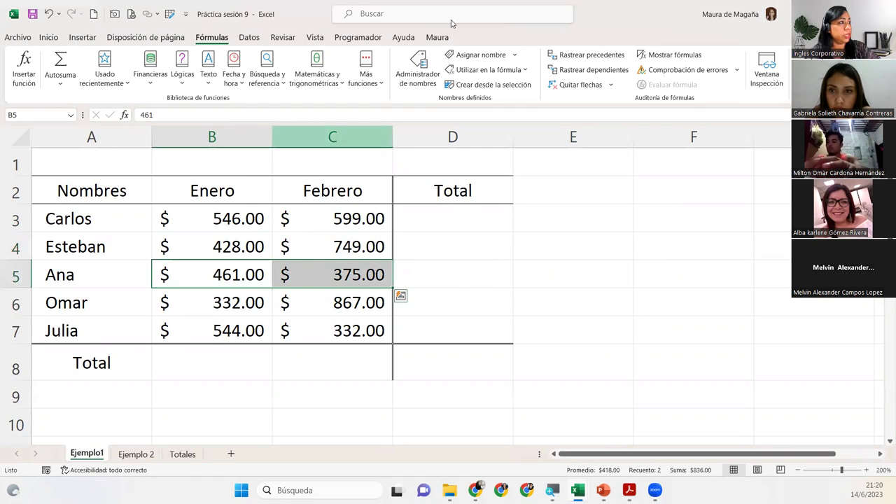
{"action": "left_click", "coordinate": [477, 54]}
{"action": "left_click", "coordinate": [543, 227]}
{"action": "type", "text": "Ventas_Ana"}
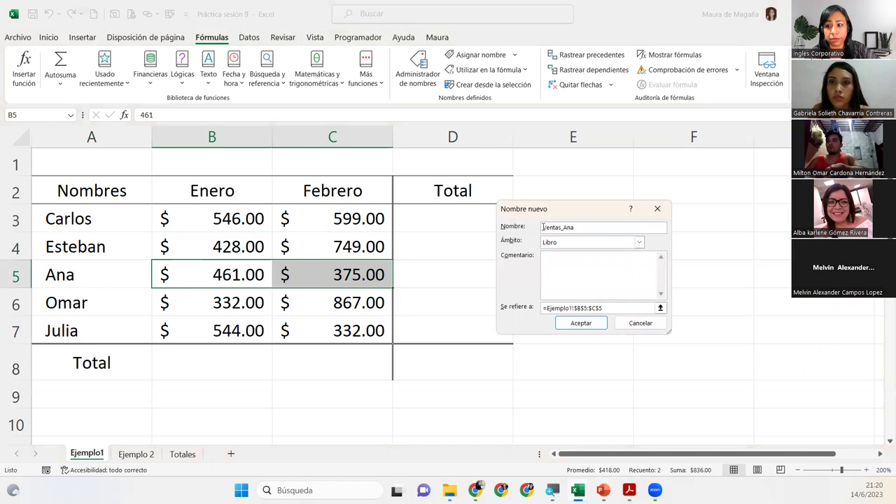
{"action": "left_click", "coordinate": [593, 322]}
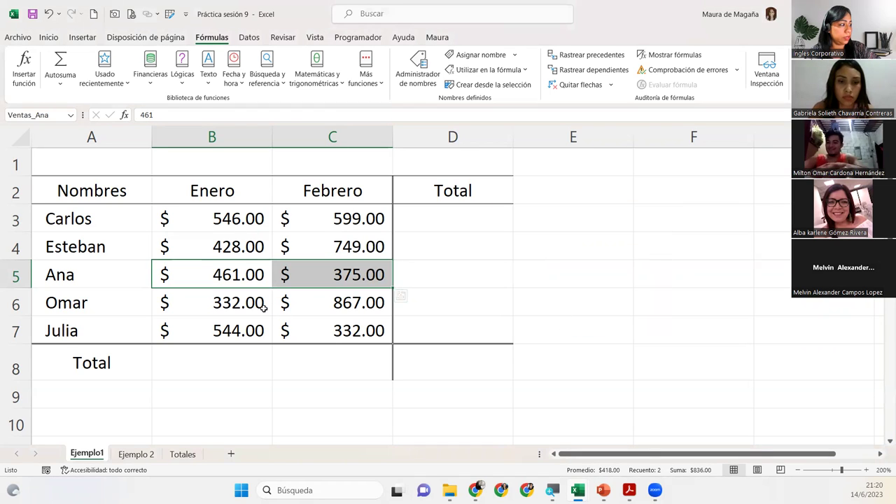
Name Omar's amounts B6:C6 Ventas_Omar.
{"action": "left_click_drag", "start_coordinate": [266, 308], "coordinate": [301, 295]}
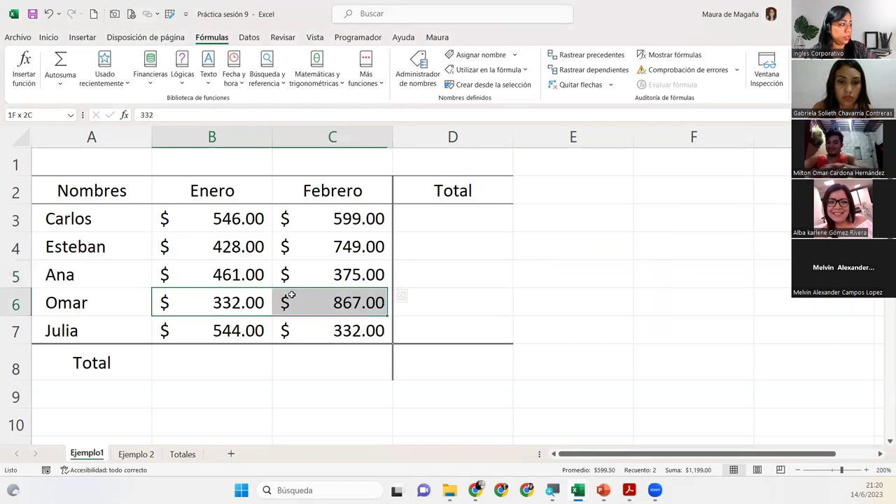
{"action": "left_click", "coordinate": [480, 55]}
{"action": "left_click", "coordinate": [544, 228]}
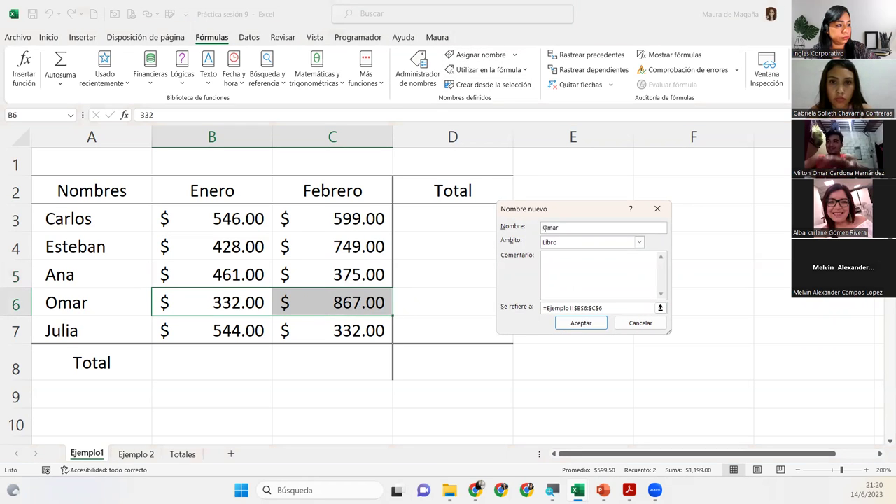
{"action": "type", "text": "Ventas_"}
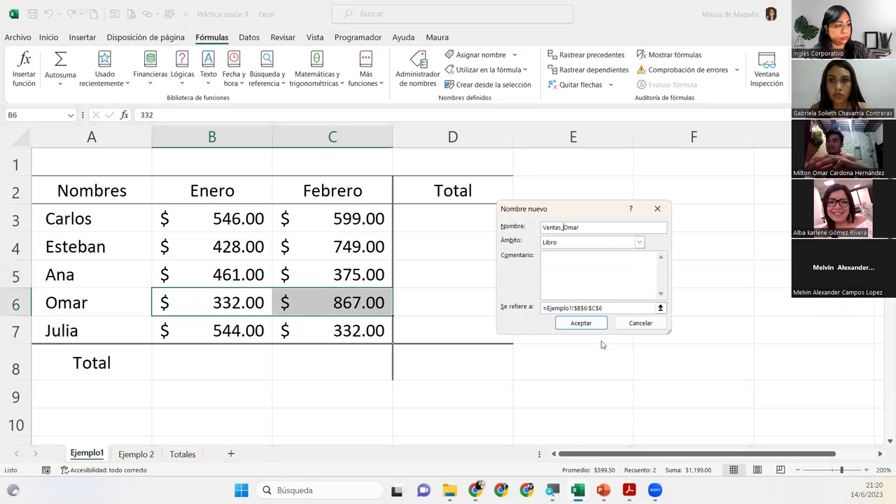
{"action": "left_click", "coordinate": [592, 322]}
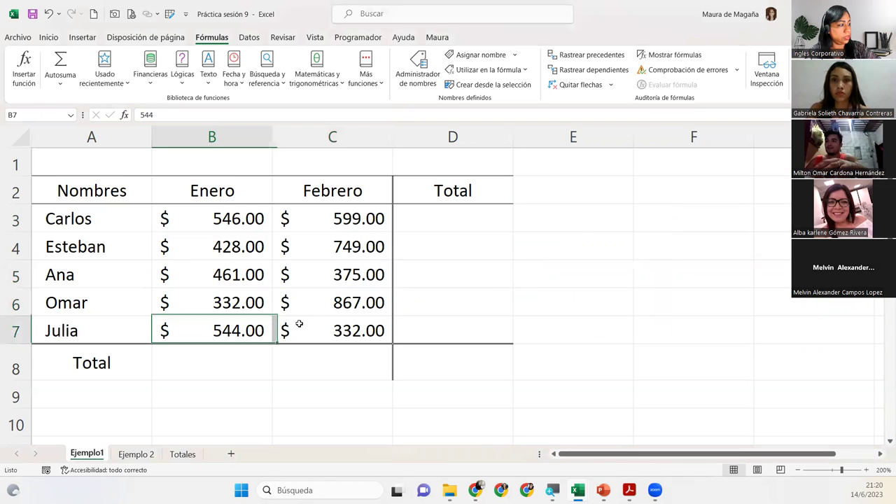
Name Julia's amounts B7:C7 Ventas_Julia using Asignar nombre > Definir nombre.
{"action": "left_click_drag", "start_coordinate": [230, 330], "coordinate": [326, 322]}
{"action": "left_click", "coordinate": [515, 55]}
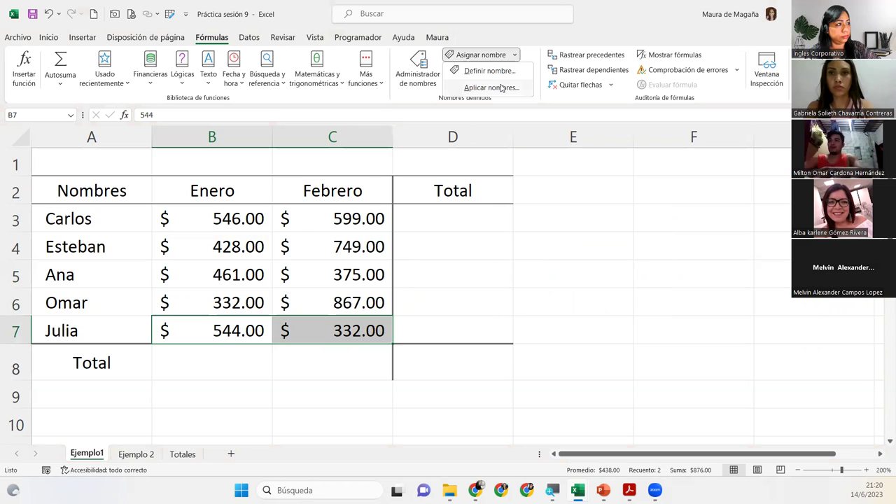
{"action": "left_click", "coordinate": [508, 72]}
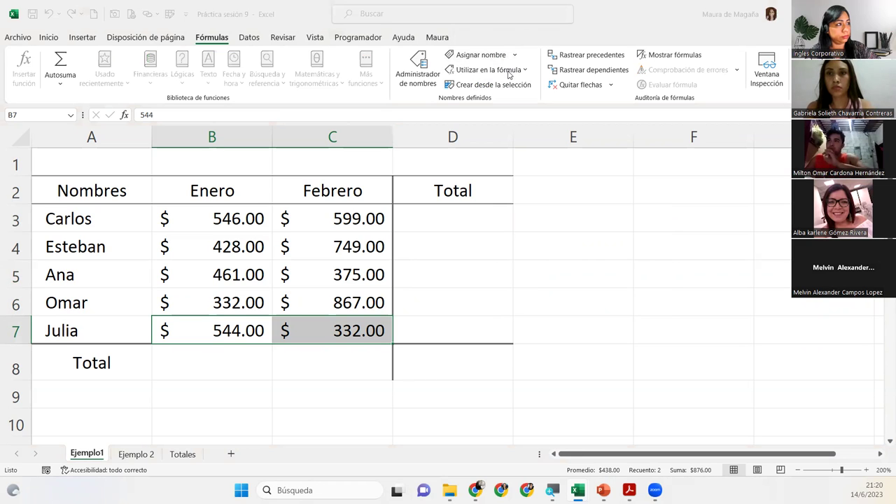
{"action": "left_click", "coordinate": [544, 227]}
{"action": "type", "text": "Ventas_Julia"}
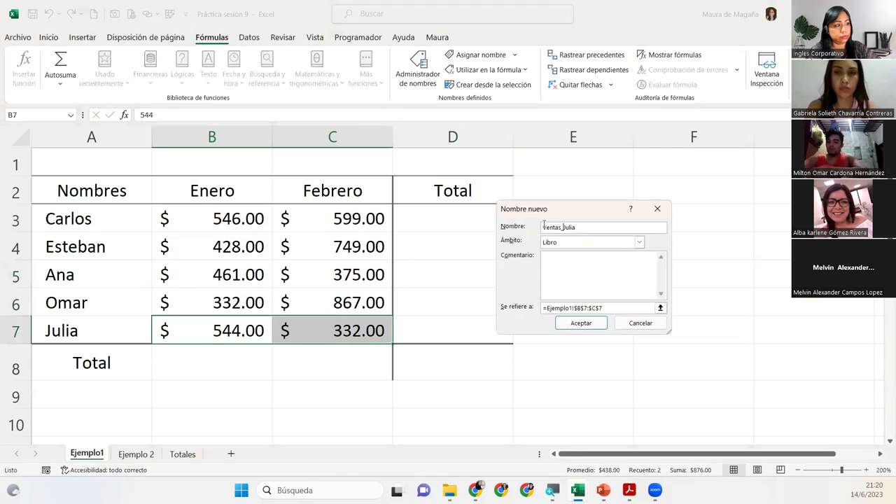
{"action": "left_click", "coordinate": [598, 323]}
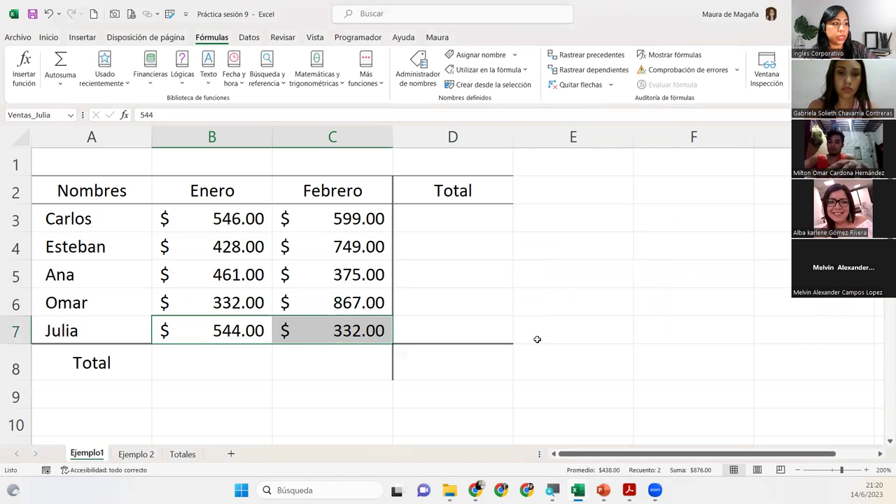
{"action": "left_click", "coordinate": [408, 295]}
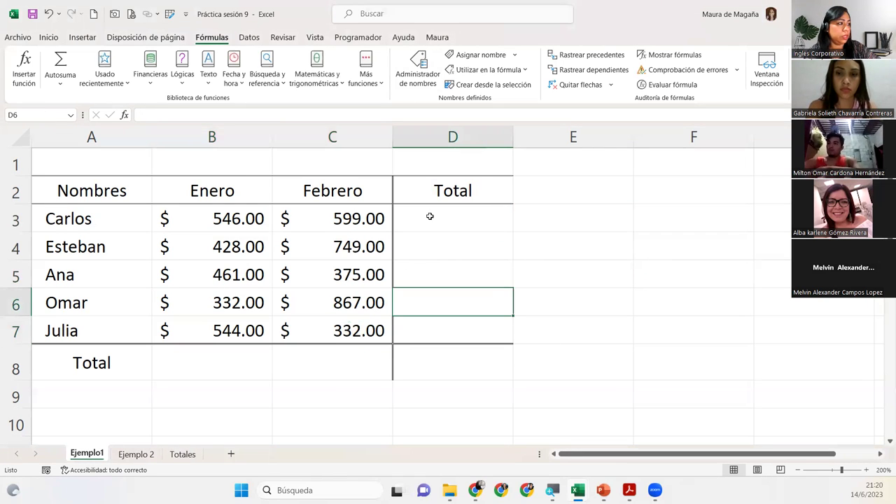
{"action": "left_click", "coordinate": [430, 214]}
{"action": "left_click", "coordinate": [421, 82]}
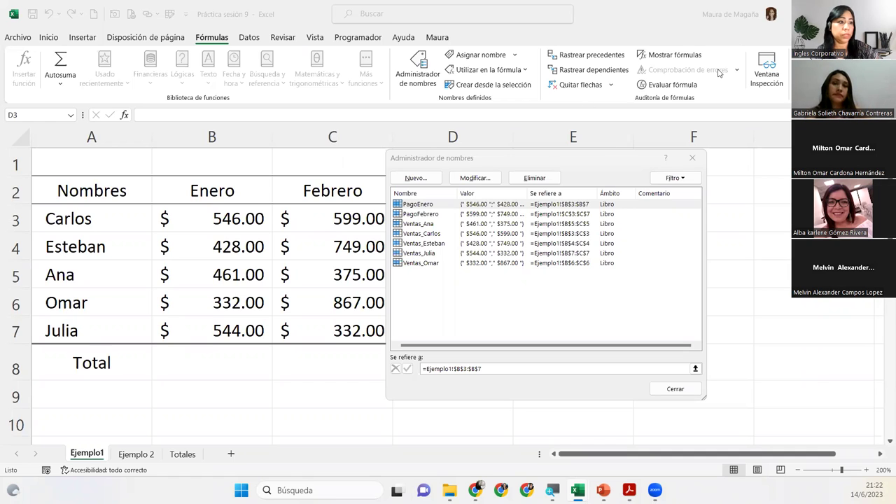
{"action": "left_click", "coordinate": [692, 157]}
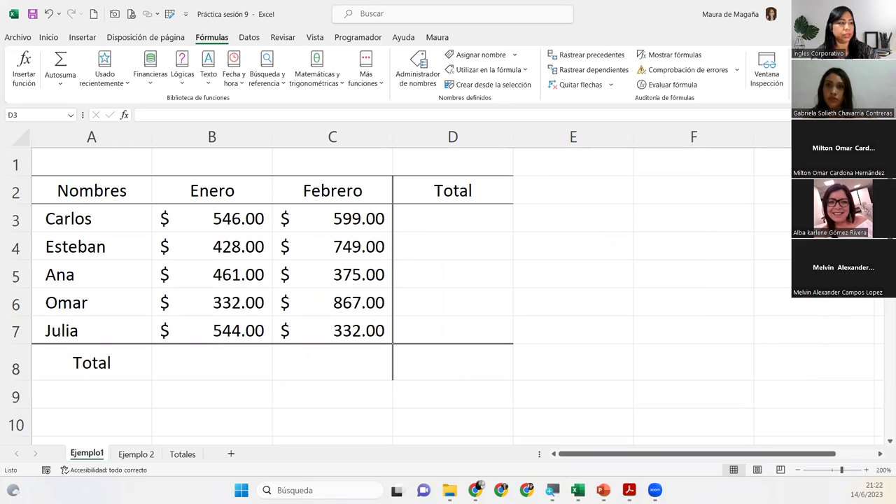
{"action": "left_click", "coordinate": [234, 351]}
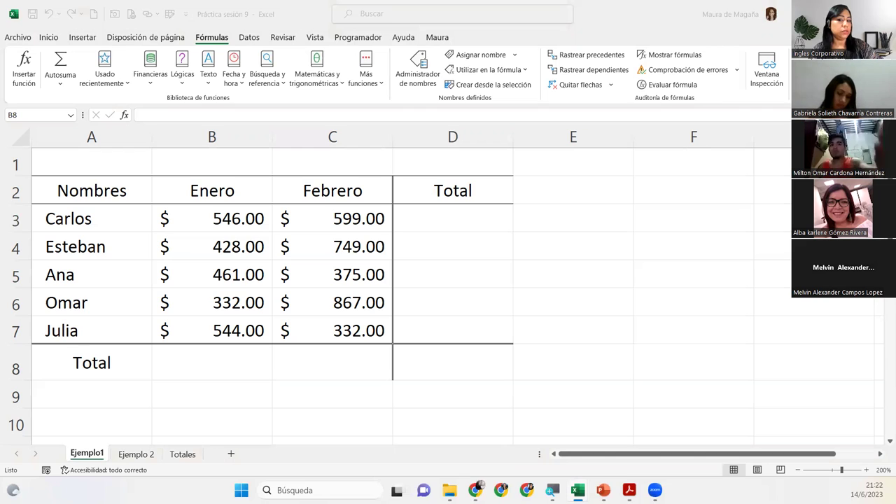
{"action": "left_click", "coordinate": [180, 371]}
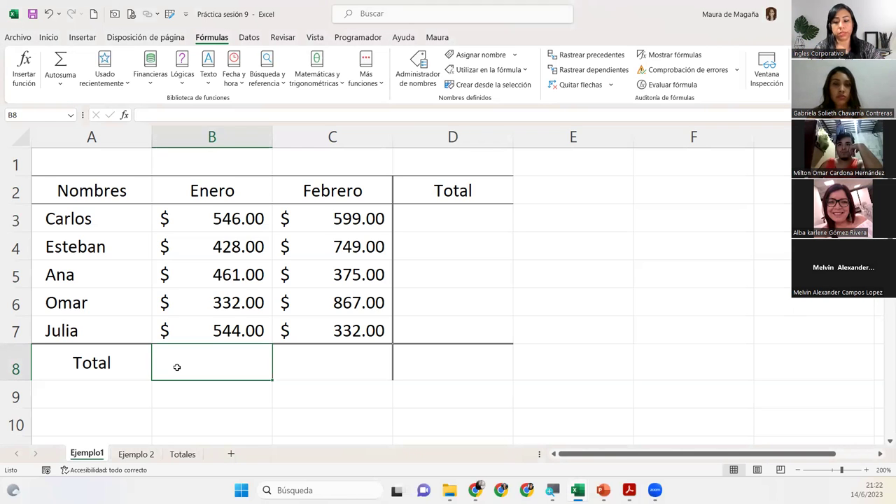
Enter =SUMA(PagoEnero) in B8, giving a January total of $2,311.00.
{"action": "type", "text": "=suma"}
{"action": "key", "text": "Tab"}
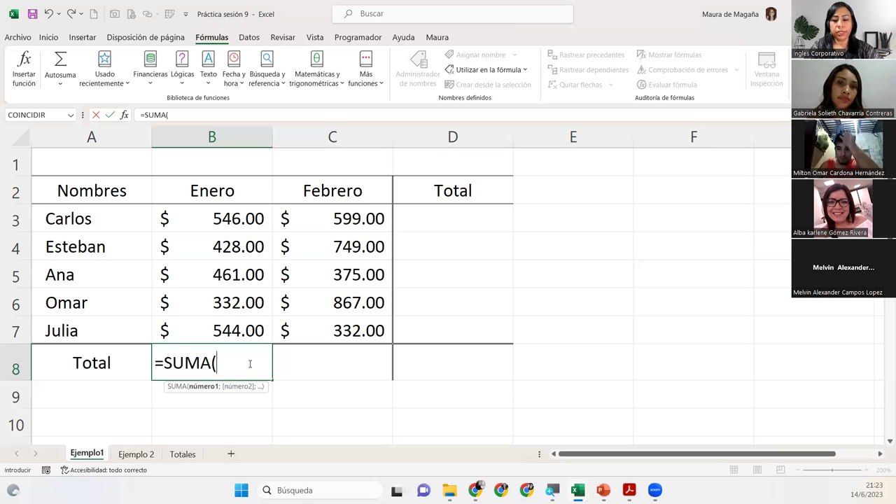
{"action": "type", "text": "ve"}
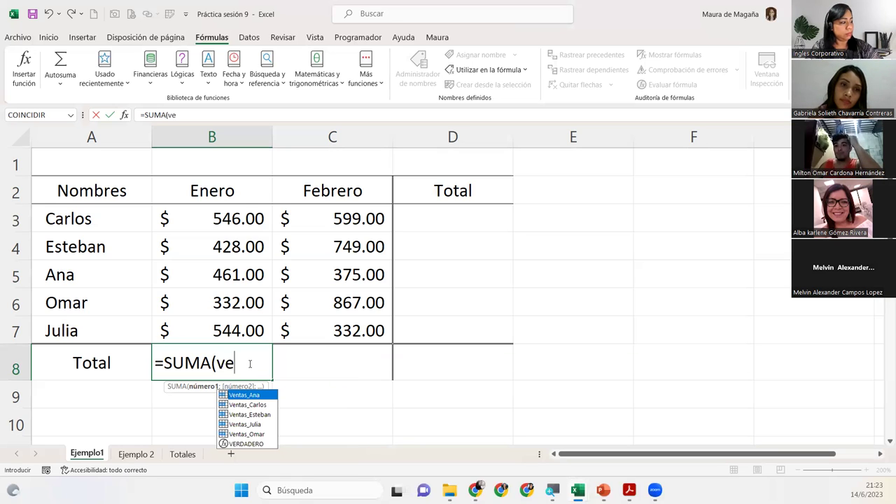
{"action": "key", "text": "BackSpace"}
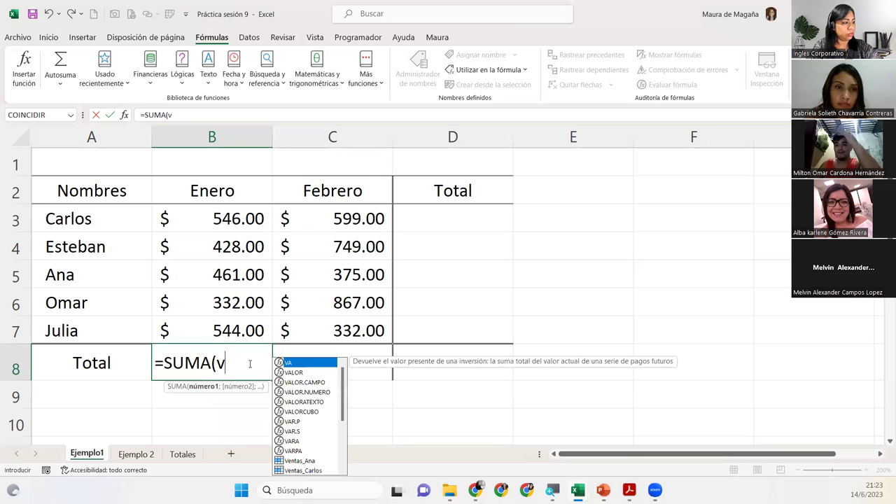
{"action": "key", "text": "BackSpace"}
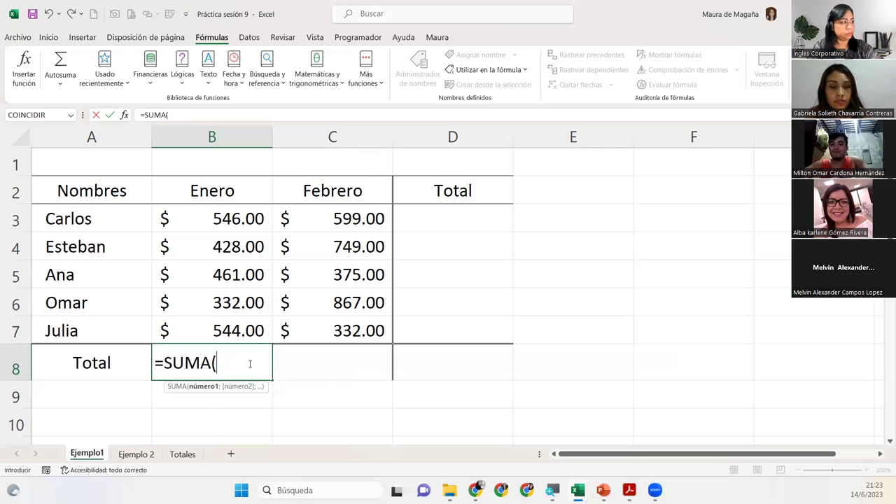
{"action": "type", "text": "P"}
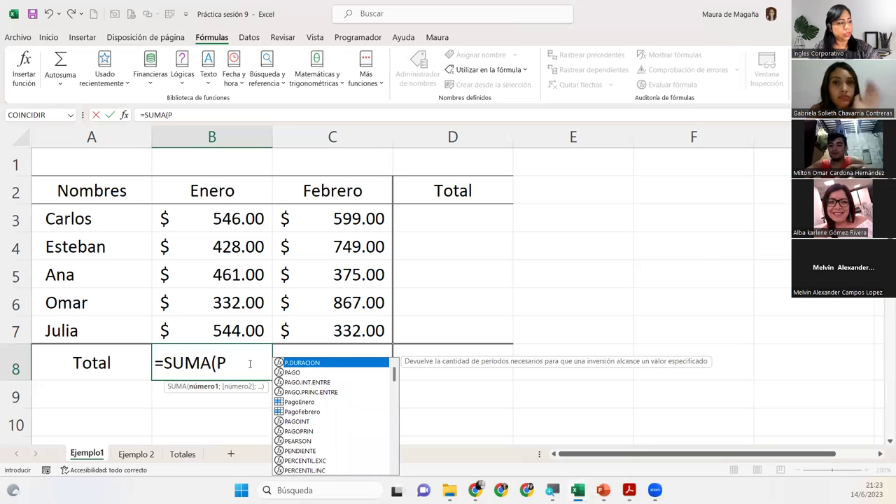
{"action": "key", "text": "Down"}
{"action": "key", "text": "Down"}
{"action": "key", "text": "Down"}
{"action": "key", "text": "Down"}
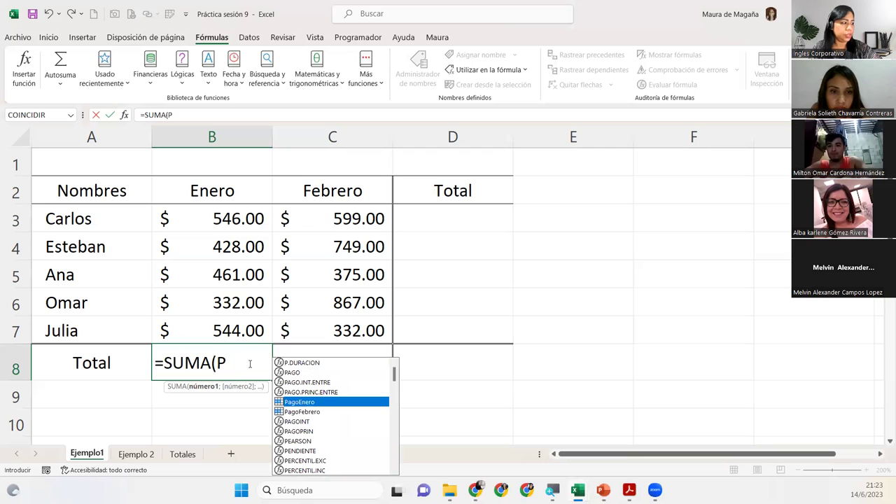
{"action": "type", "text": "ago"}
{"action": "key", "text": "Down"}
{"action": "key", "text": "Down"}
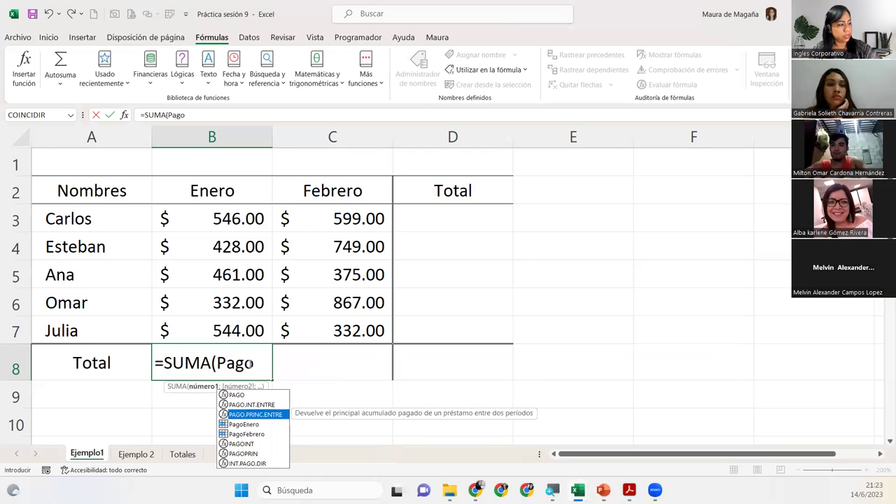
{"action": "key", "text": "Down"}
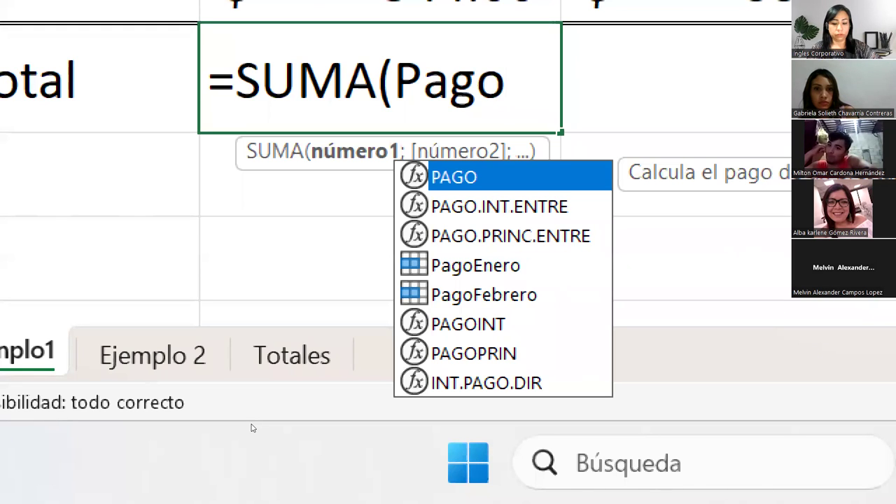
{"action": "key", "text": "Down"}
{"action": "key", "text": "Down"}
{"action": "key", "text": "Down"}
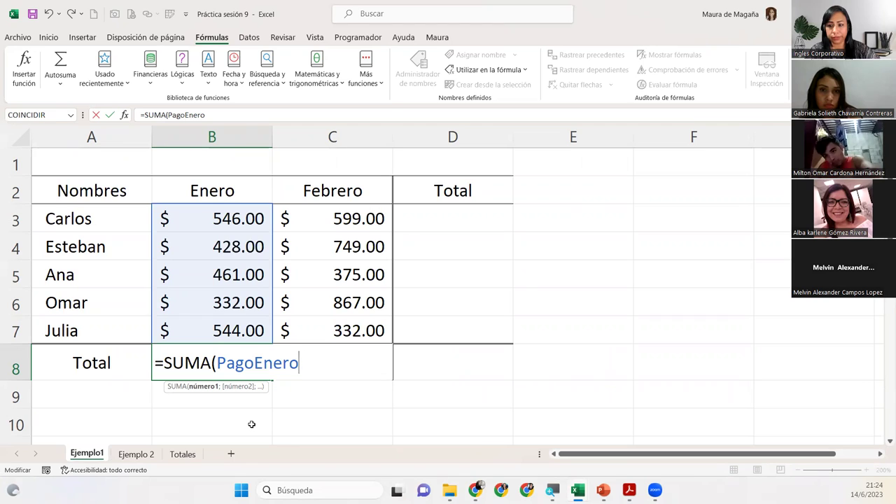
{"action": "type", "text": ")"}
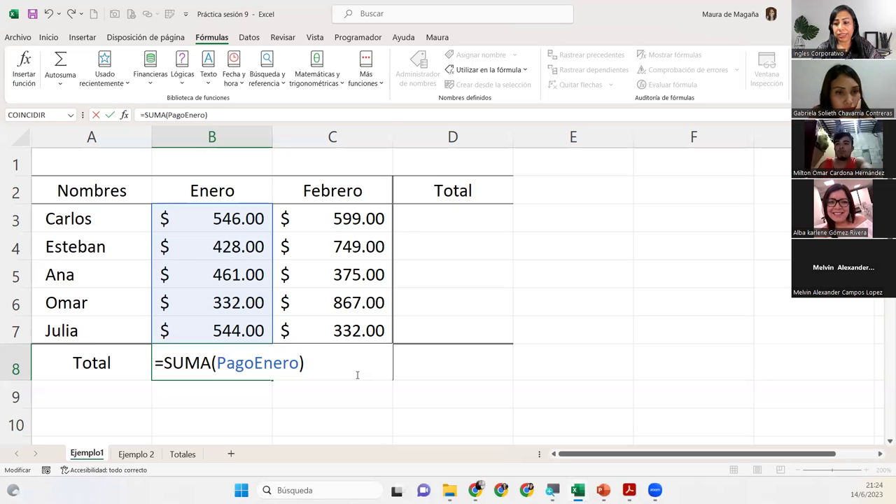
{"action": "key", "text": "Return"}
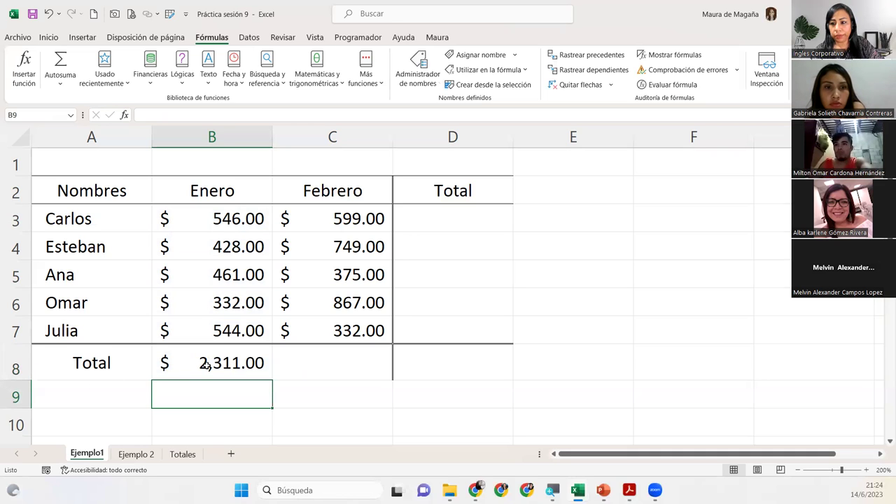
Enter =SUMA(PagoFebrero) in C8 using autocomplete, giving $2,922.00.
{"action": "left_click", "coordinate": [314, 367]}
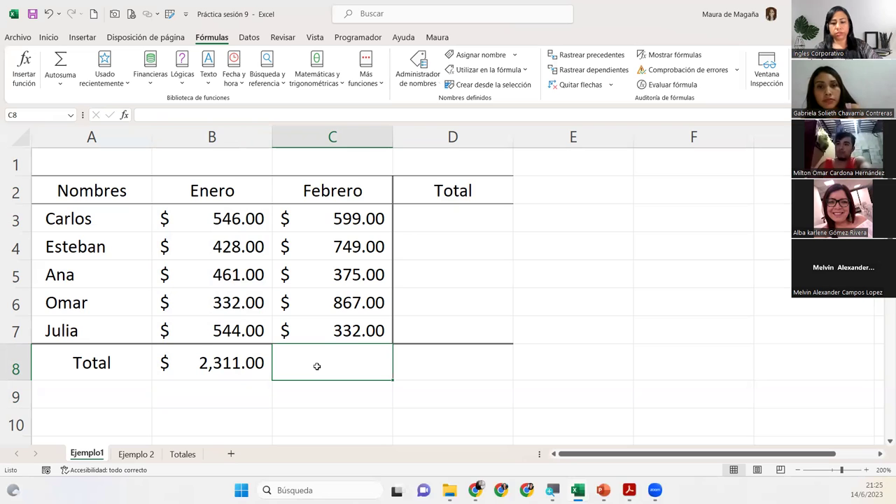
{"action": "type", "text": "=sum"}
{"action": "key", "text": "Tab"}
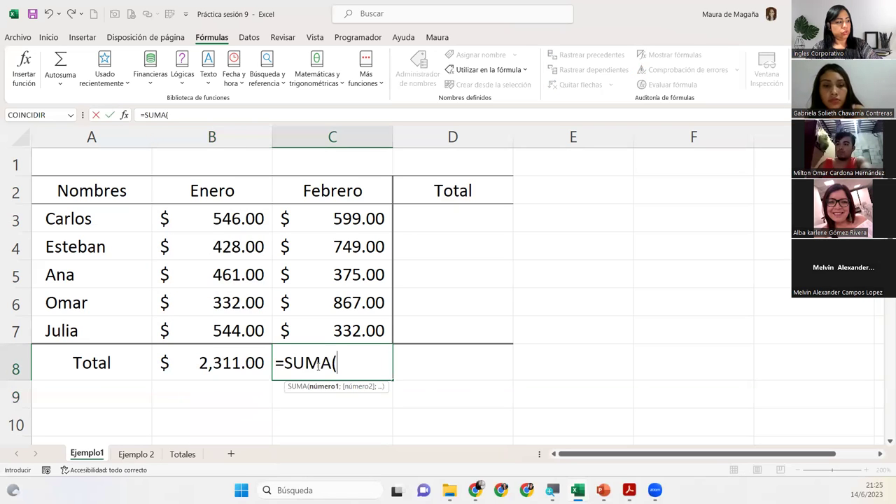
{"action": "type", "text": "pago"}
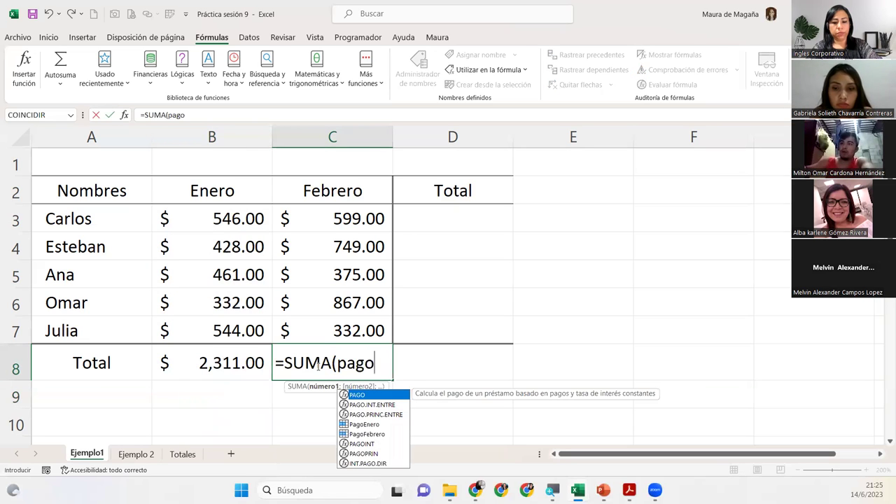
{"action": "type", "text": "f"}
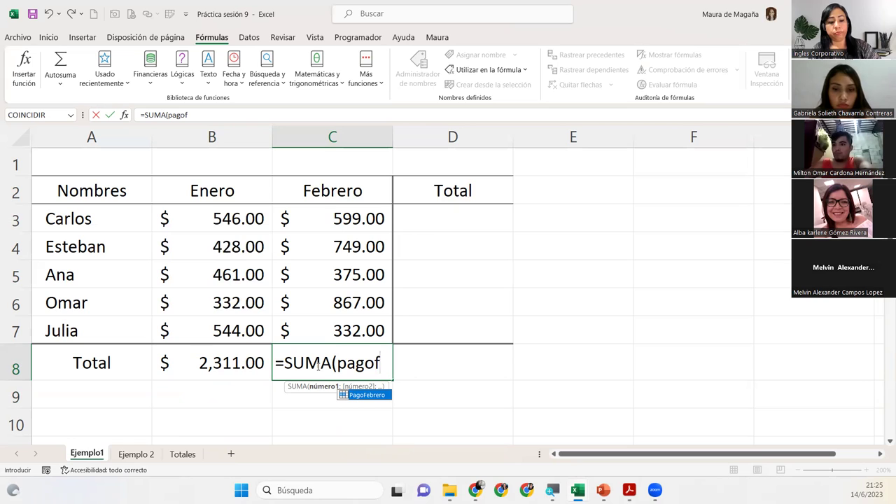
{"action": "key", "text": "Tab"}
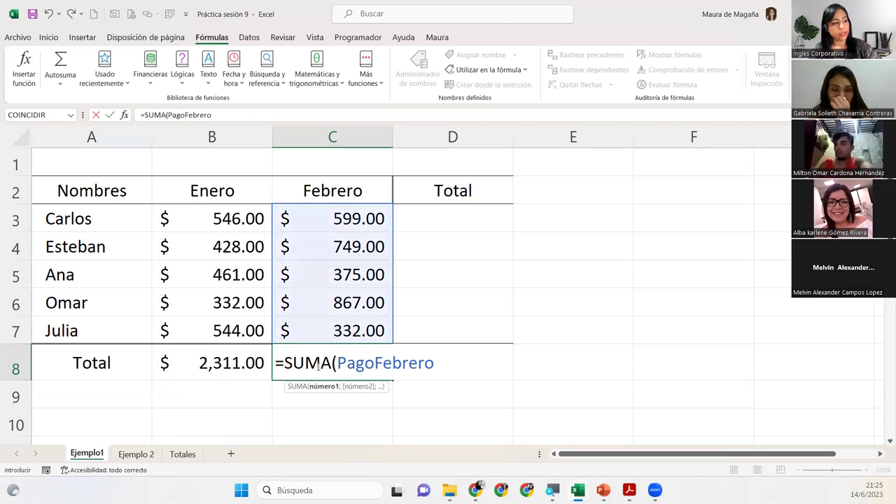
{"action": "type", "text": ")"}
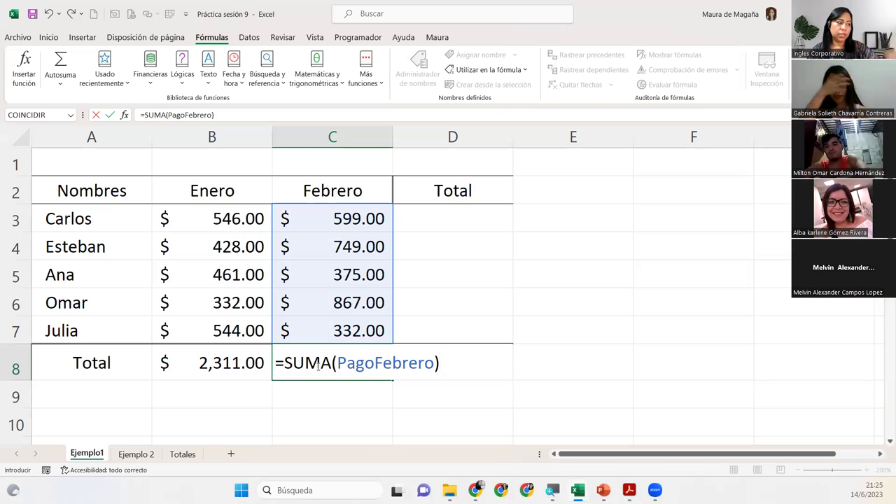
{"action": "key", "text": "Return"}
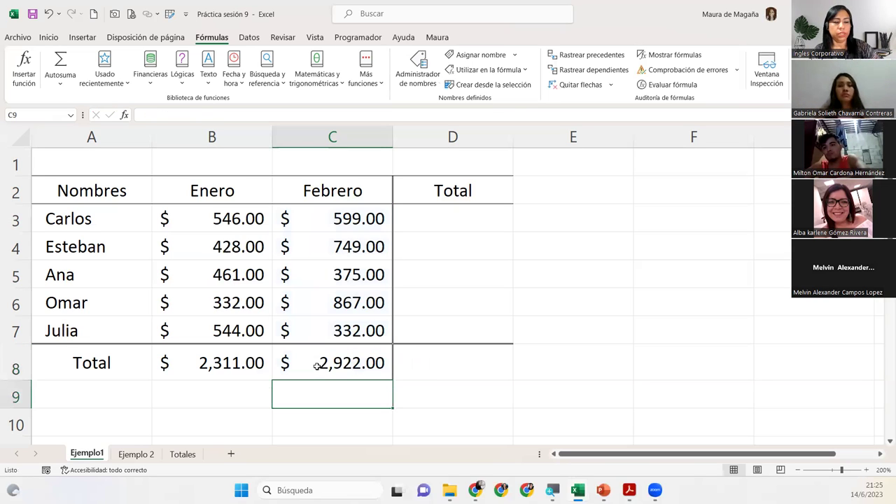
Enter =SUMA(Ventas_Carlos) in D3 so Carlos's total shows $1,145.00.
{"action": "left_click", "coordinate": [466, 219]}
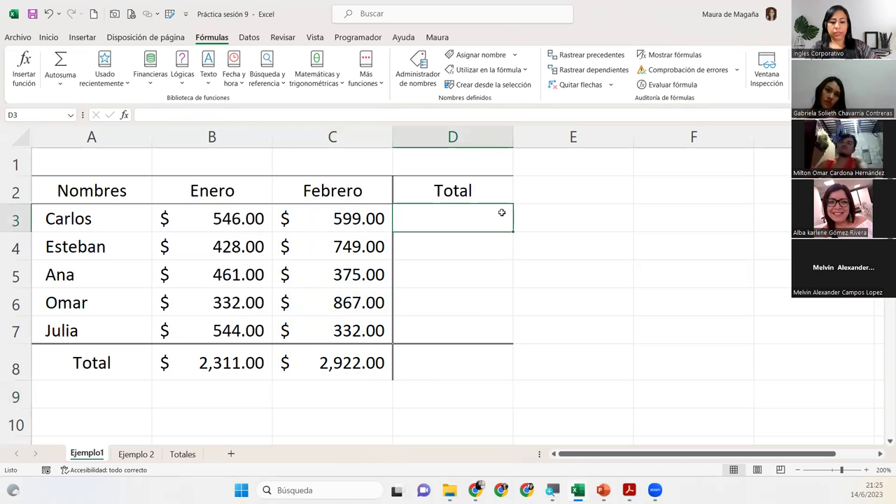
{"action": "type", "text": "=suma"}
{"action": "key", "text": "Tab"}
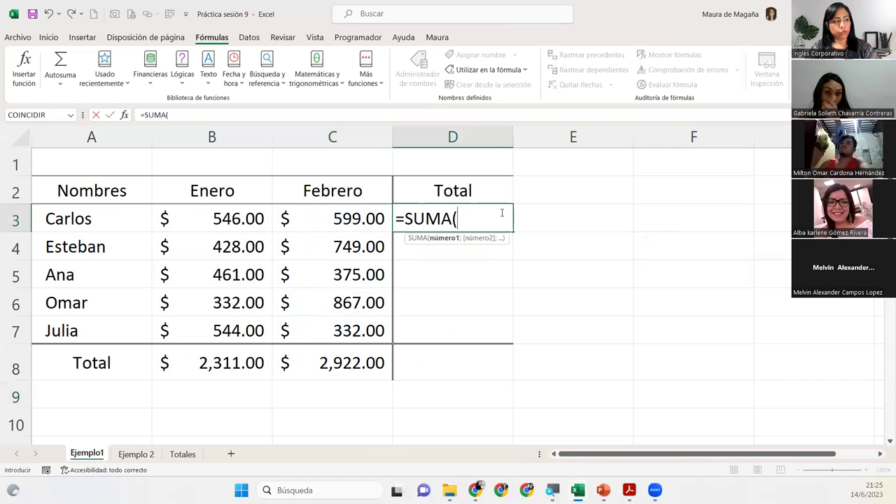
{"action": "type", "text": "v"}
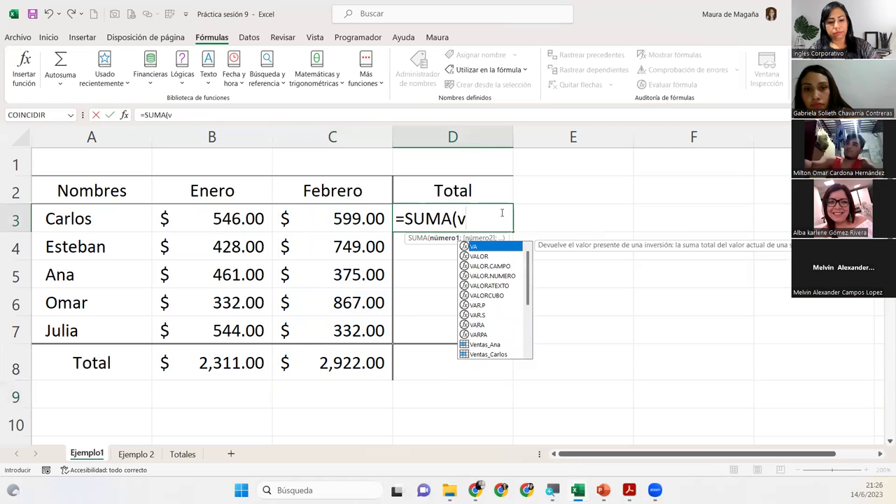
{"action": "type", "text": "en"}
{"action": "key", "text": "Down"}
{"action": "key", "text": "Tab"}
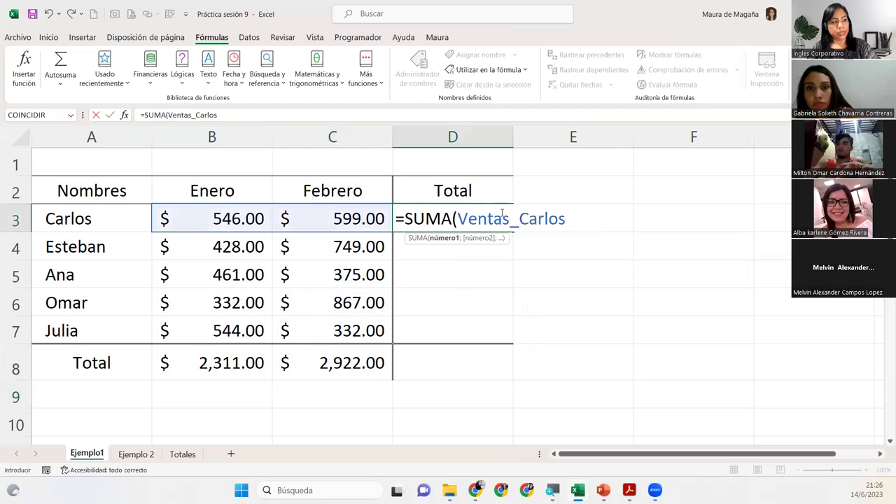
{"action": "type", "text": ")"}
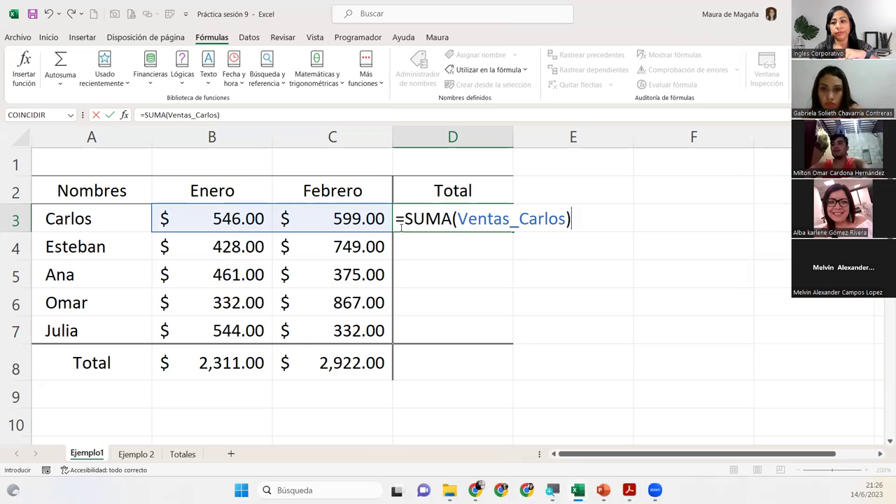
{"action": "key", "text": "Return"}
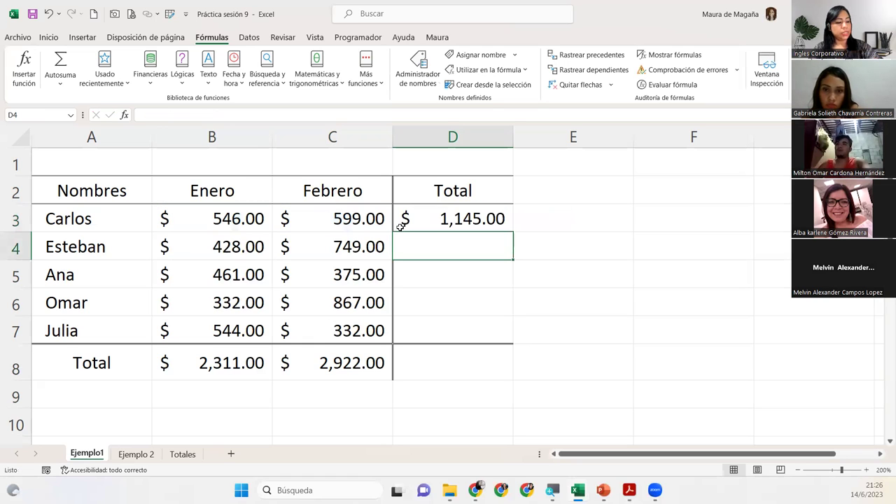
Enter =SUMA(Ventas_Esteban) in D4 for Esteban's total of $1,177.00.
{"action": "type", "text": "=suma"}
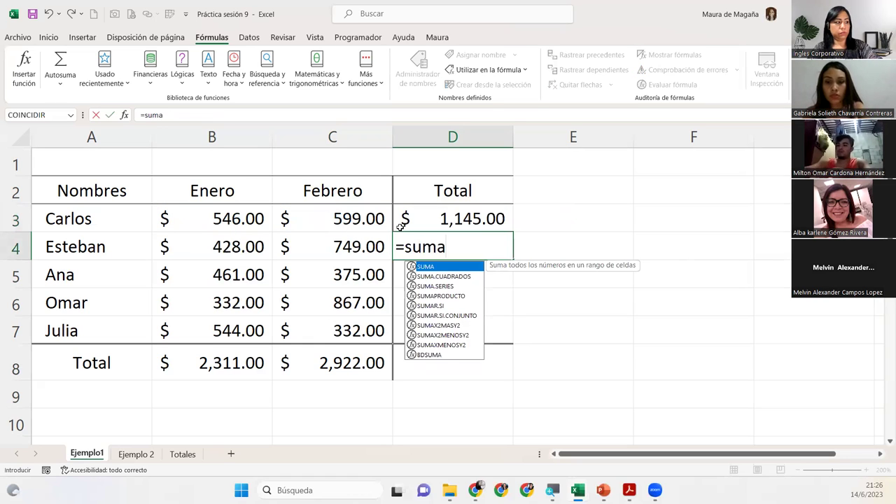
{"action": "key", "text": "Tab"}
{"action": "type", "text": "ventas"}
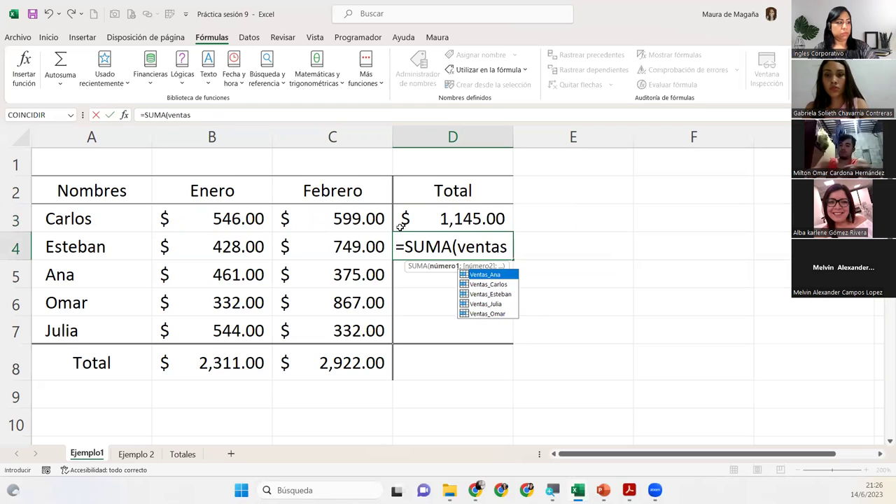
{"action": "key", "text": "Down"}
{"action": "key", "text": "Down"}
{"action": "key", "text": "Tab"}
{"action": "type", "text": ")"}
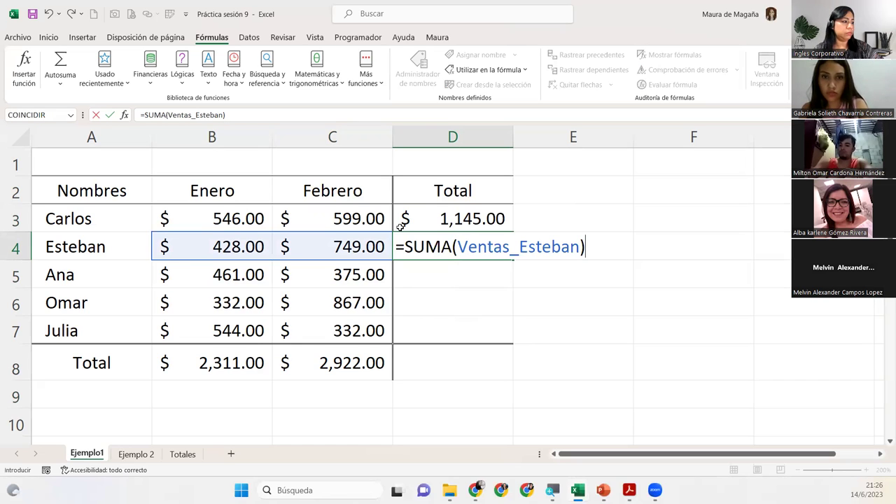
{"action": "key", "text": "Return"}
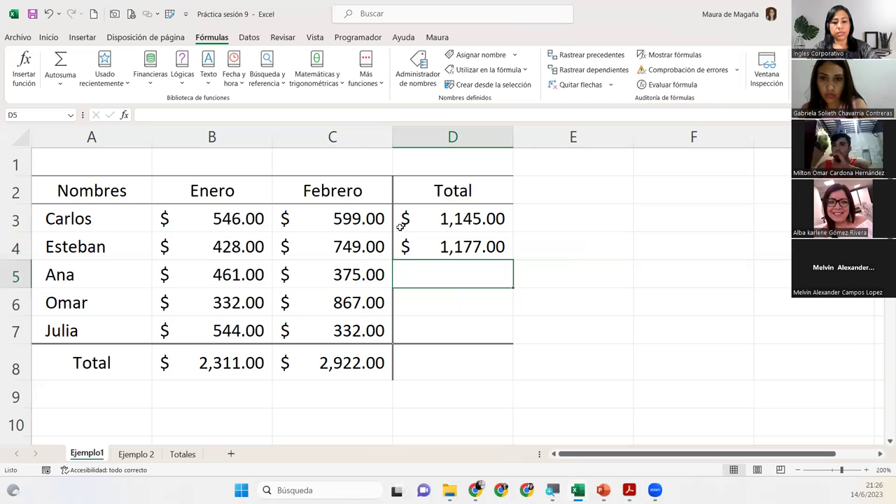
Enter =SUMA(Ventas_Ana) in D5 for Ana's total of $836.00.
{"action": "type", "text": "=suma"}
{"action": "key", "text": "Tab"}
{"action": "type", "text": "v"}
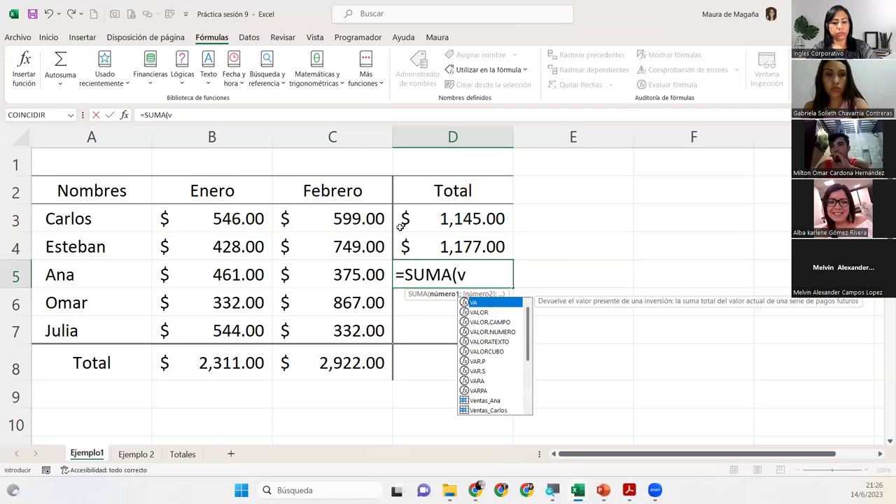
{"action": "type", "text": "entas"}
{"action": "key", "text": "Tab"}
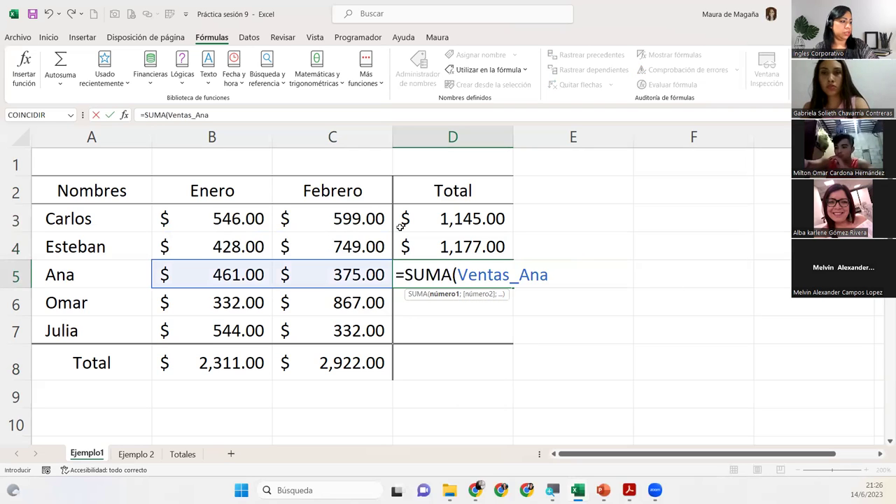
{"action": "type", "text": ")"}
{"action": "key", "text": "Return"}
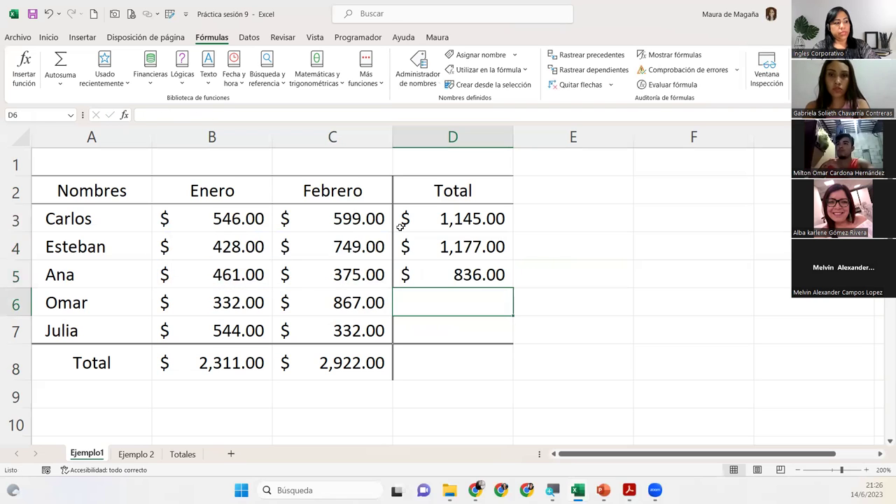
Enter =SUMA(Ventas_Omar) in D6 for Omar's total of $1,199.00.
{"action": "type", "text": "=suma"}
{"action": "key", "text": "Tab"}
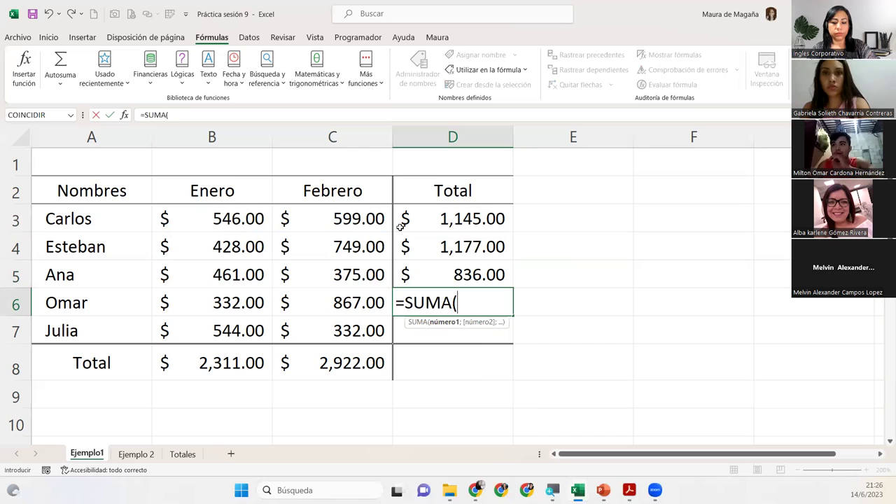
{"action": "type", "text": "venta"}
{"action": "key", "text": "Down"}
{"action": "key", "text": "Down"}
{"action": "key", "text": "Down"}
{"action": "key", "text": "Down"}
{"action": "key", "text": "Tab"}
{"action": "type", "text": ")"}
{"action": "key", "text": "Return"}
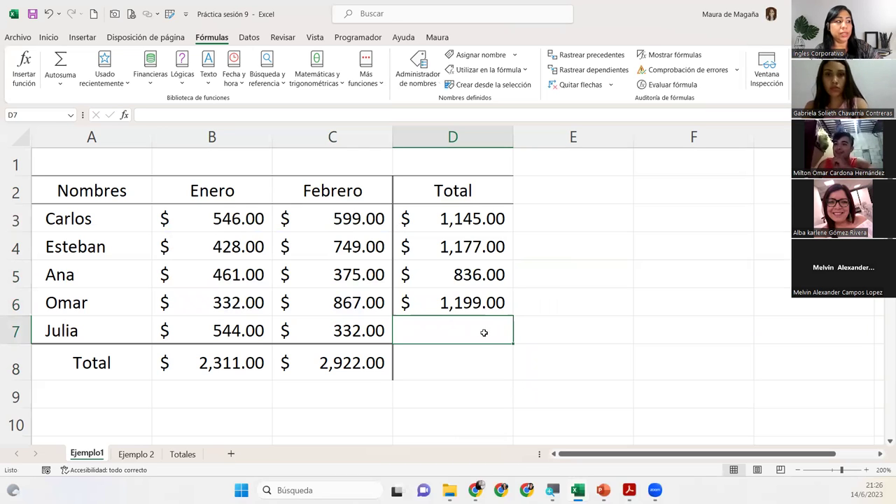
{"action": "left_click", "coordinate": [514, 227]}
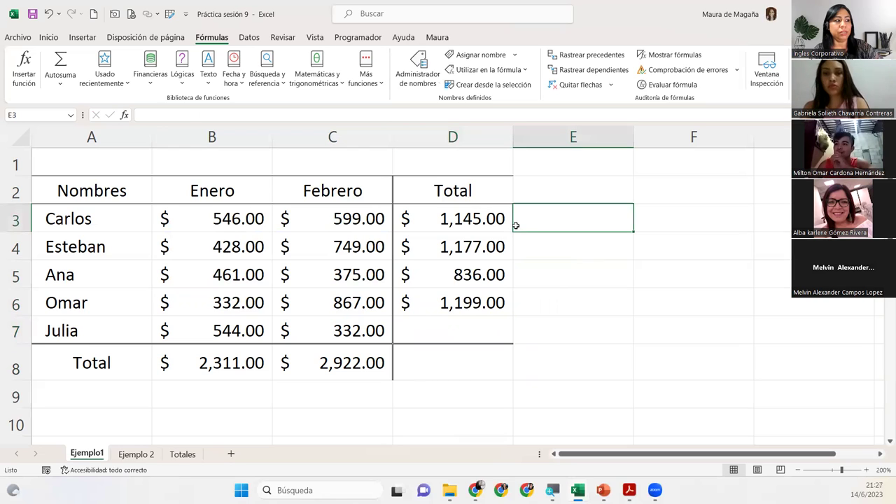
{"action": "left_click", "coordinate": [509, 225]}
{"action": "left_click", "coordinate": [553, 221]}
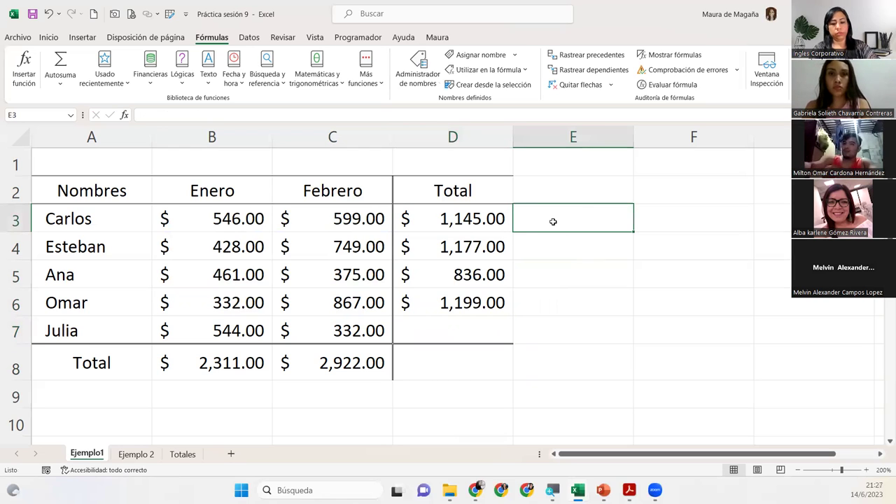
{"action": "type", "text": "=s"}
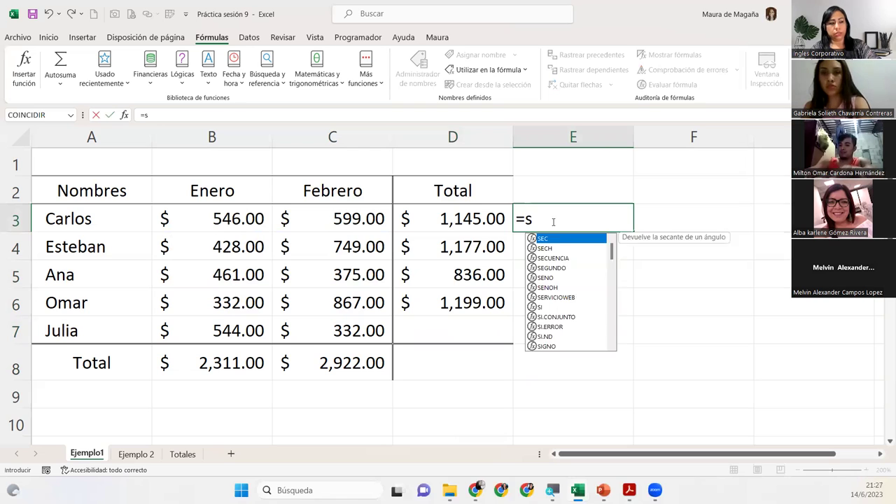
{"action": "type", "text": "uma"}
{"action": "key", "text": "Tab"}
{"action": "type", "text": "venta"}
{"action": "left_click", "coordinate": [609, 257]}
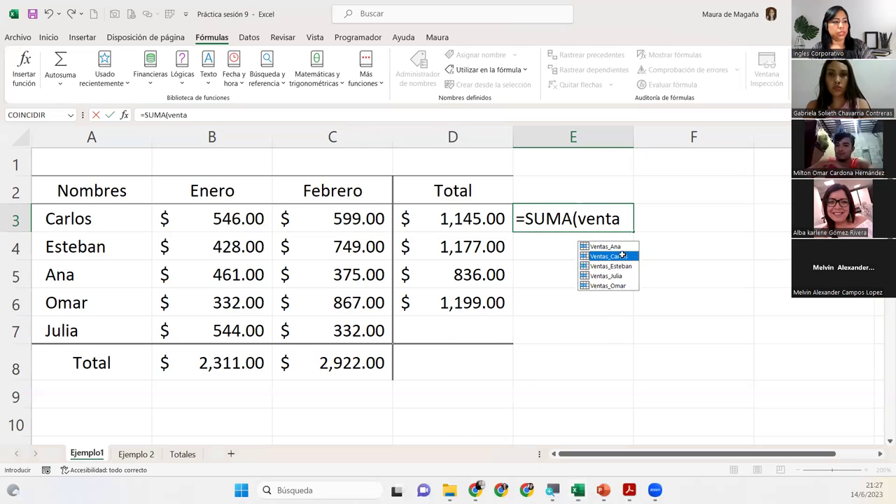
{"action": "double_click", "coordinate": [609, 256]}
{"action": "type", "text": ")"}
{"action": "key", "text": "Return"}
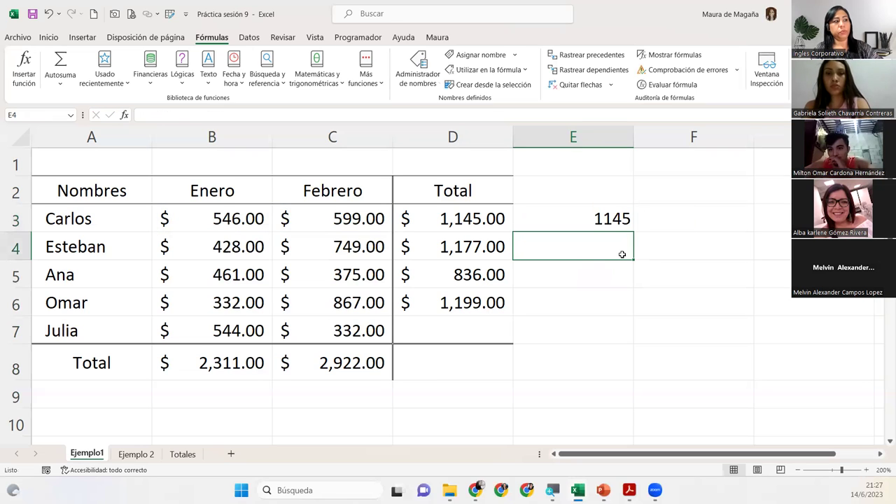
{"action": "left_click", "coordinate": [630, 226]}
{"action": "double_click", "coordinate": [630, 226]}
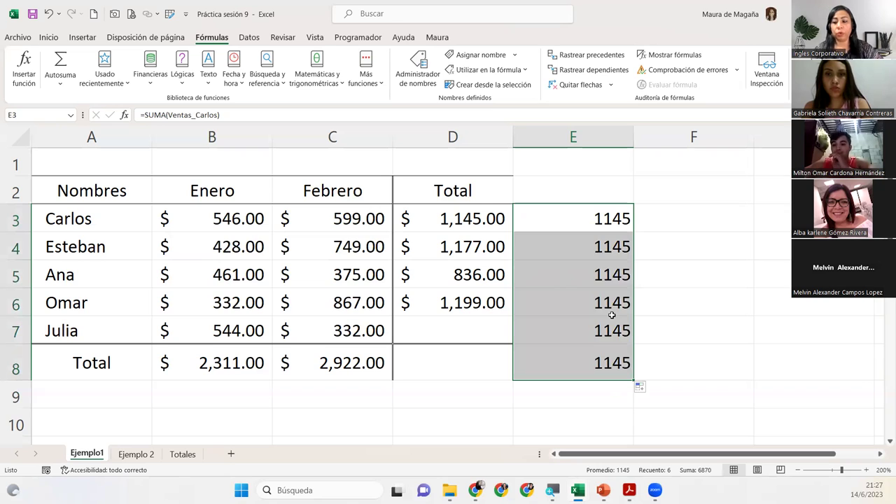
{"action": "key", "text": "Delete"}
{"action": "left_click", "coordinate": [494, 336]}
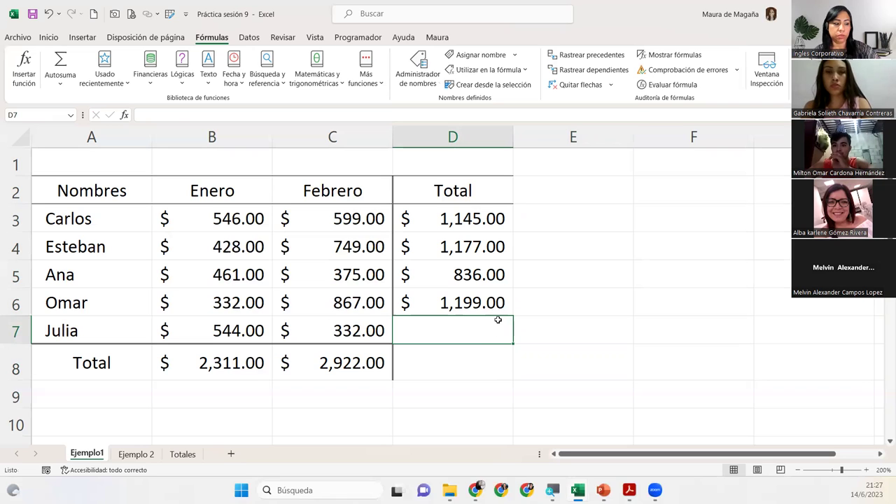
Enter =SUMA(Ventas_Julia) in D7 so Julia's total shows $876.00.
{"action": "type", "text": "=suma("}
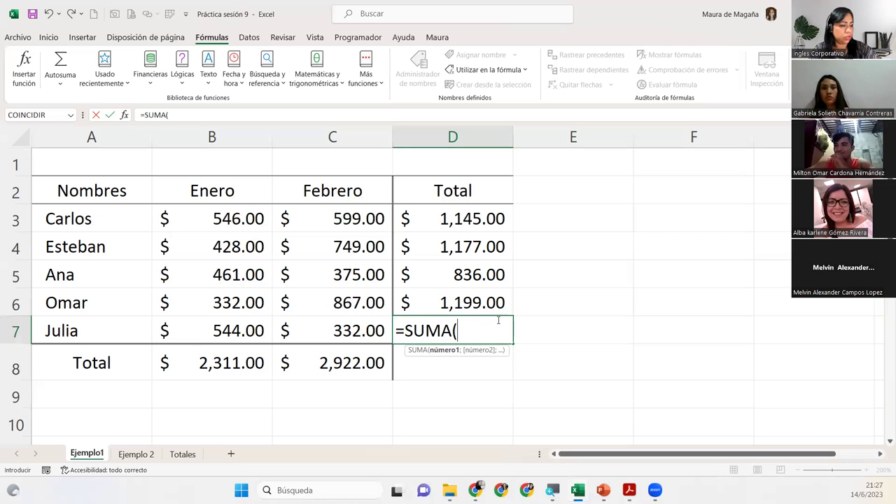
{"action": "type", "text": "juli"}
{"action": "key", "text": "Tab"}
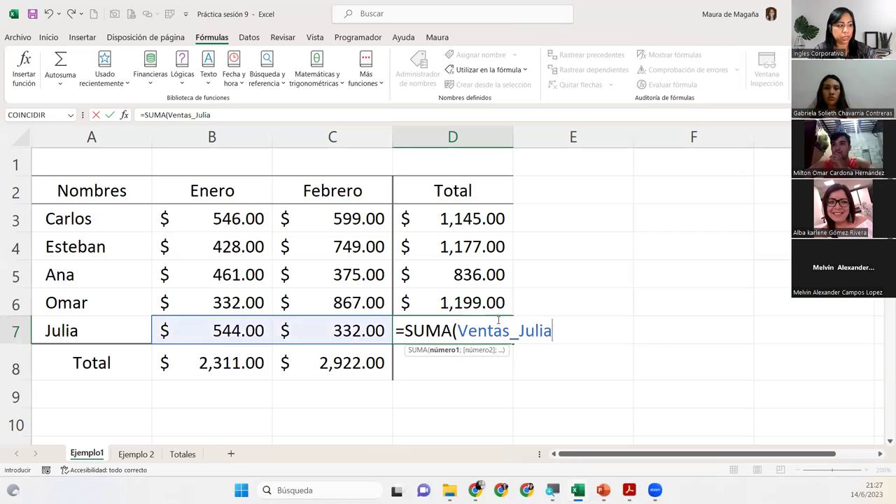
{"action": "type", "text": ")"}
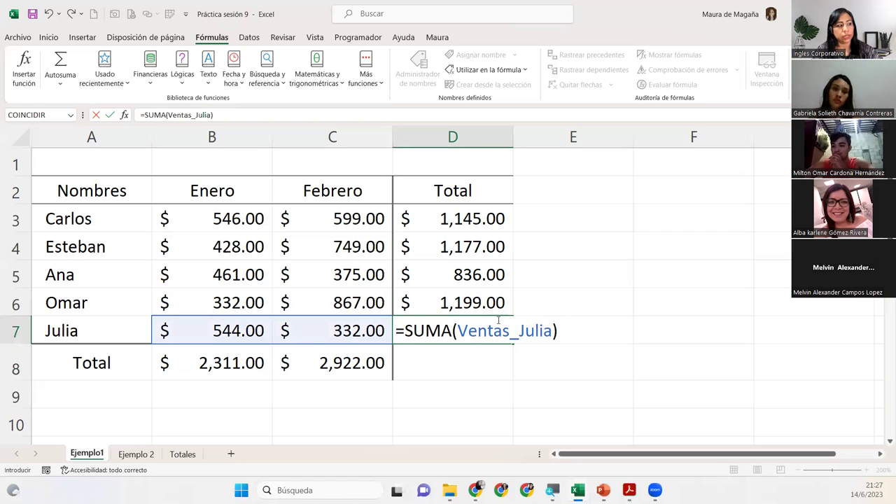
{"action": "key", "text": "Return"}
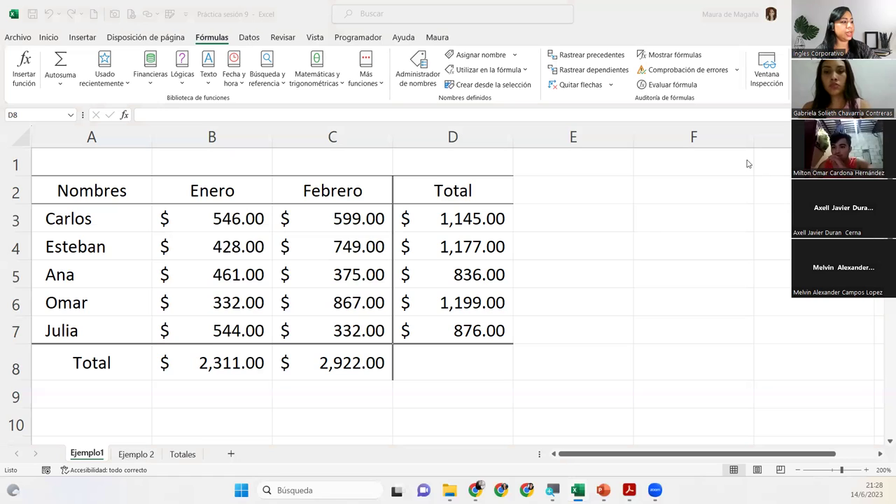
{"action": "left_click", "coordinate": [470, 333]}
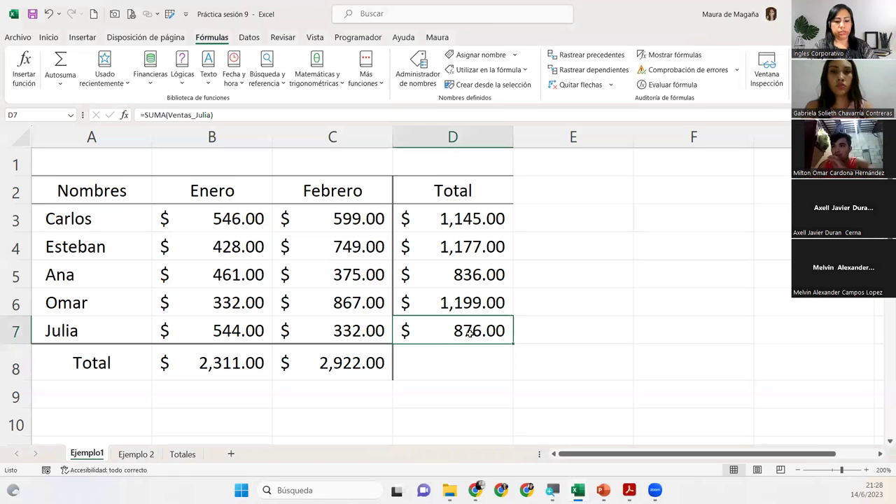
{"action": "type", "text": "=sum"}
{"action": "key", "text": "Tab"}
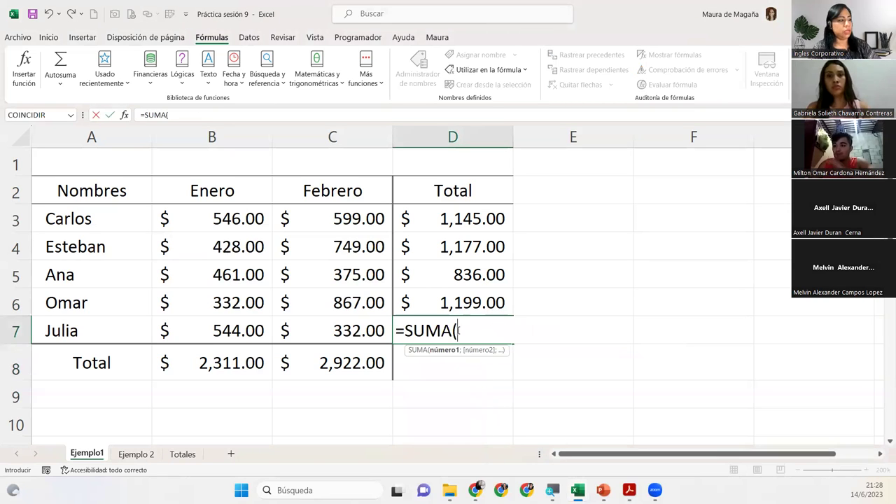
{"action": "left_click_drag", "start_coordinate": [231, 330], "coordinate": [287, 327]}
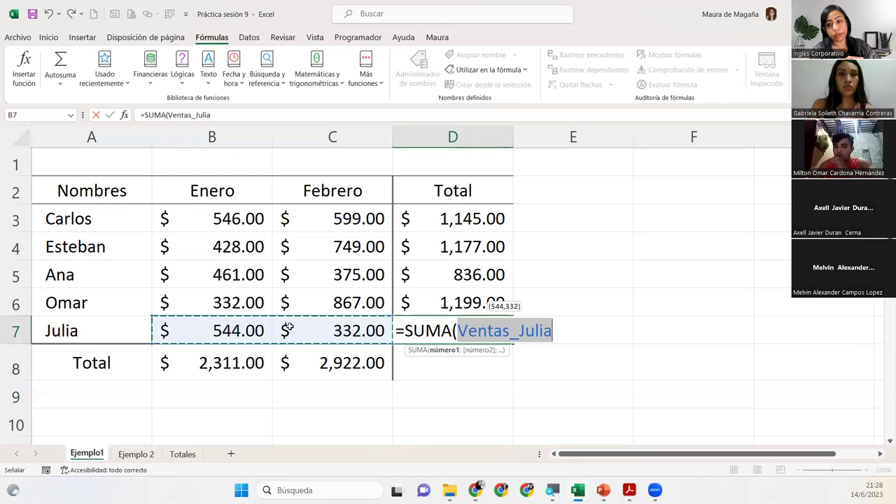
{"action": "type", "text": ")"}
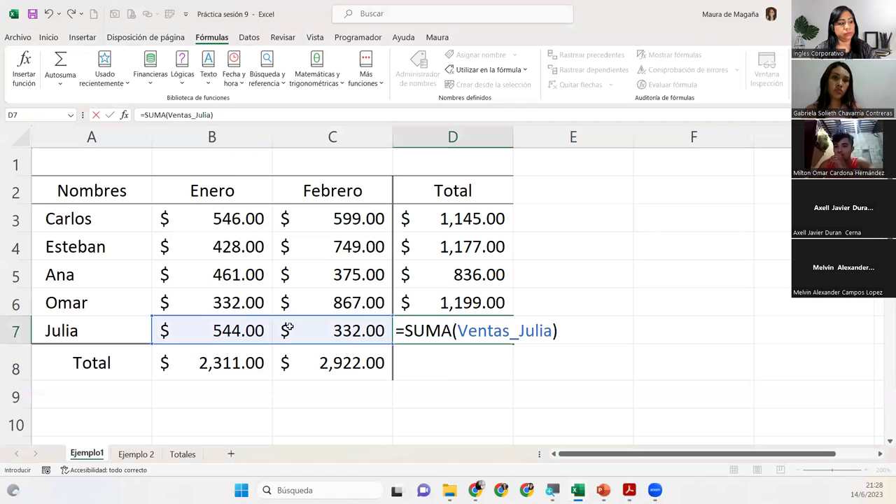
{"action": "key", "text": "Return"}
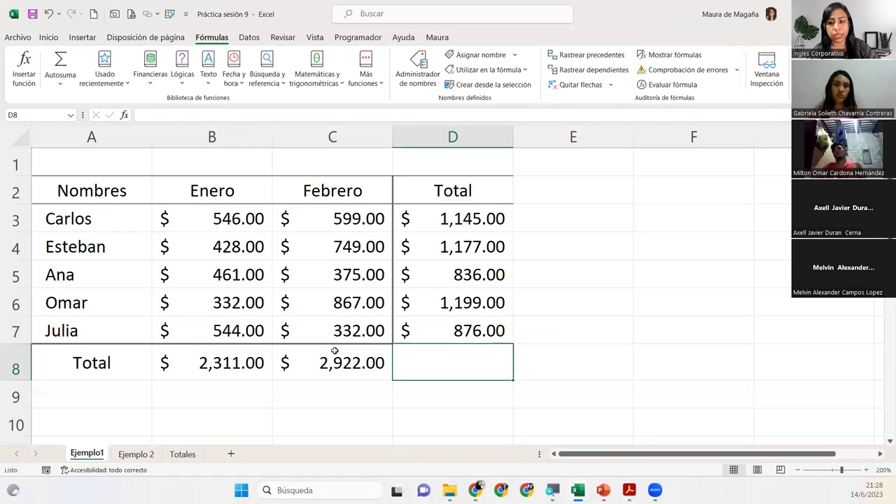
{"action": "left_click", "coordinate": [372, 414]}
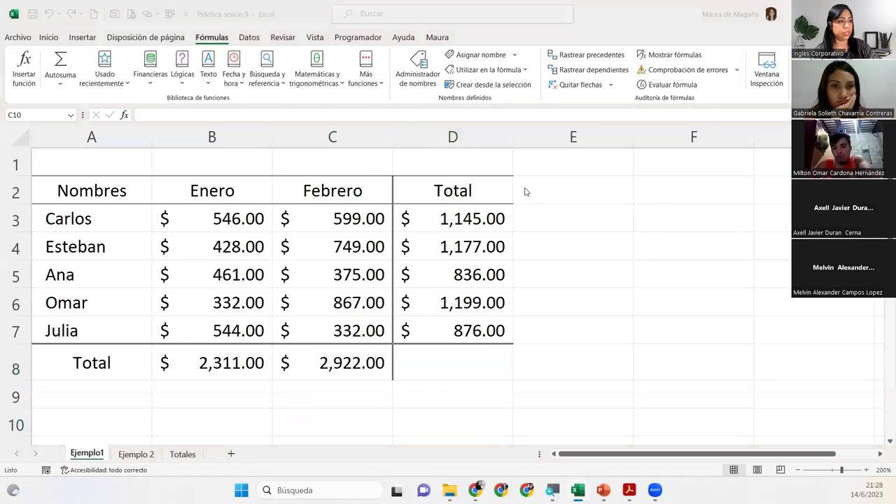
{"action": "left_click", "coordinate": [643, 184]}
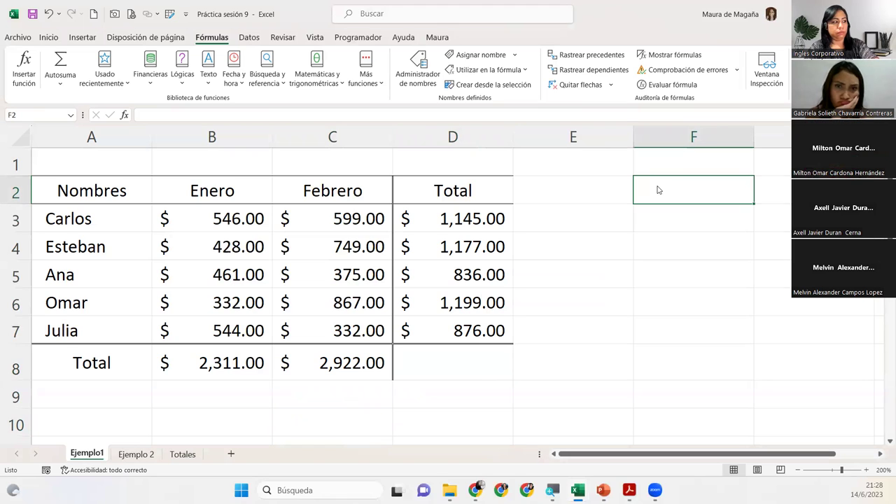
Type the heading 'Pago total de Enero y Febrero' into F2.
{"action": "type", "text": "Pago total de Enero y Febrero)"}
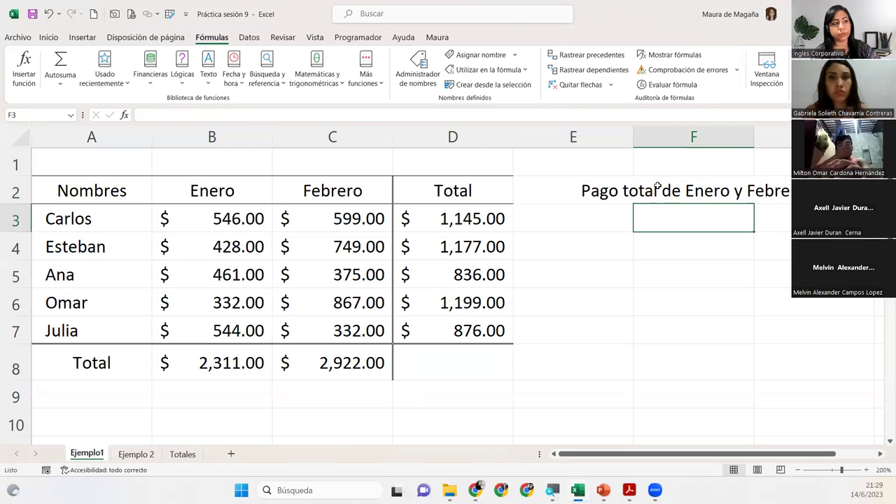
{"action": "left_click", "coordinate": [688, 182]}
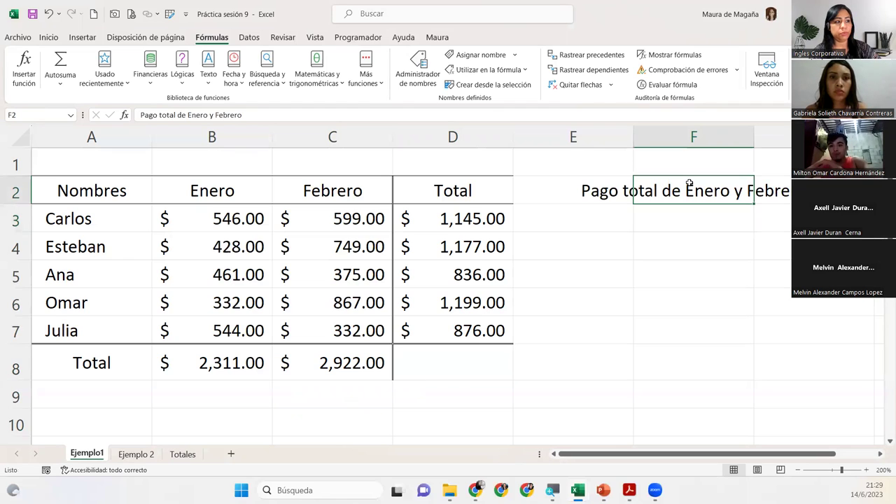
{"action": "left_click", "coordinate": [685, 213]}
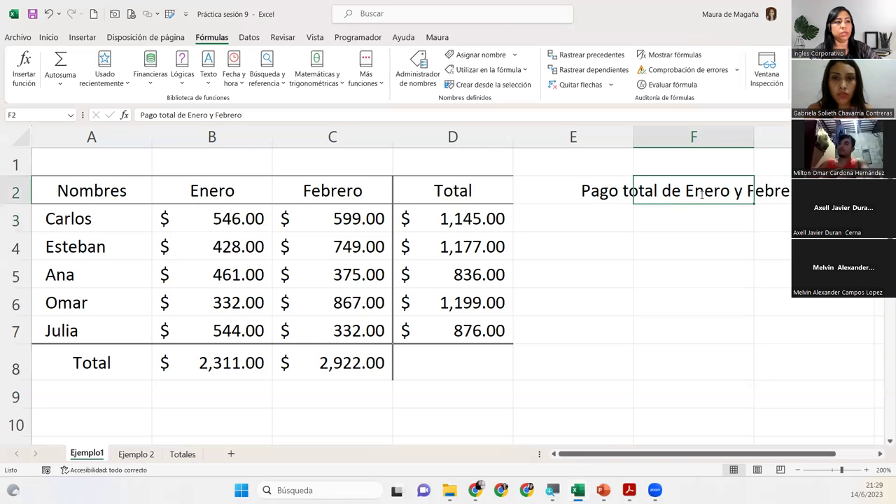
Replace the word 'y' with '+' in the F2 heading.
{"action": "double_click", "coordinate": [699, 195]}
{"action": "double_click", "coordinate": [670, 193]}
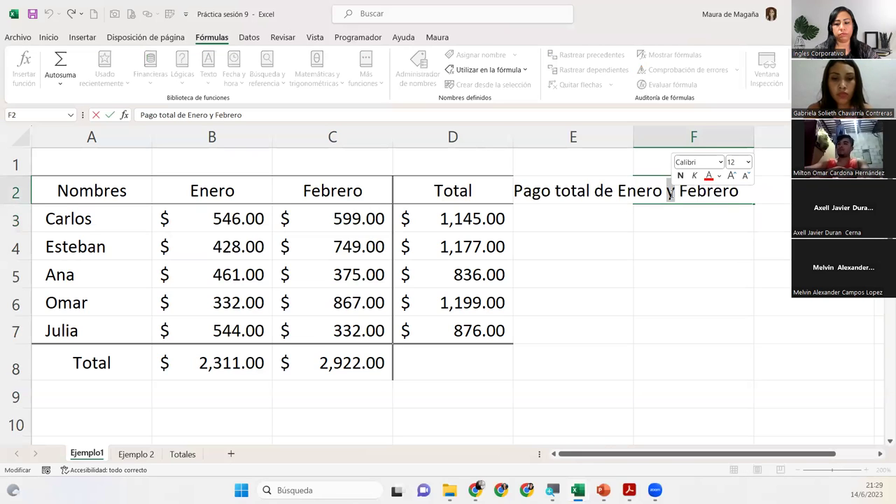
{"action": "type", "text": "+"}
{"action": "key", "text": "Return"}
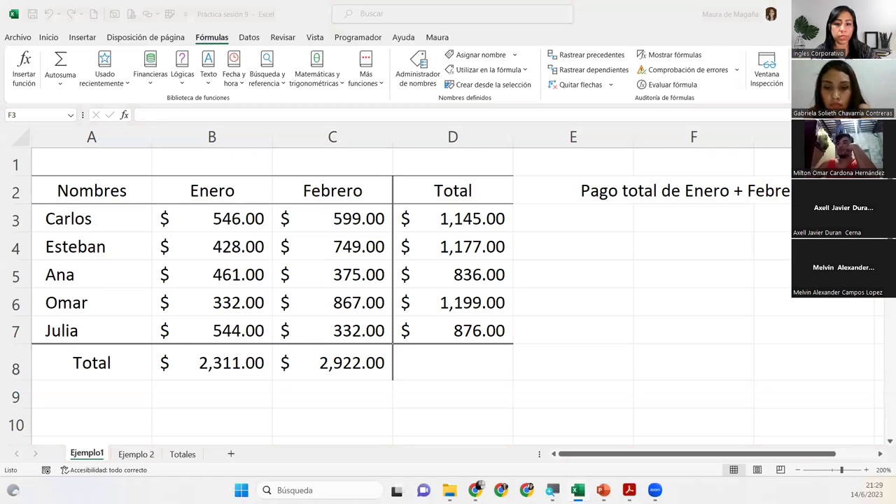
{"action": "left_click", "coordinate": [731, 208]}
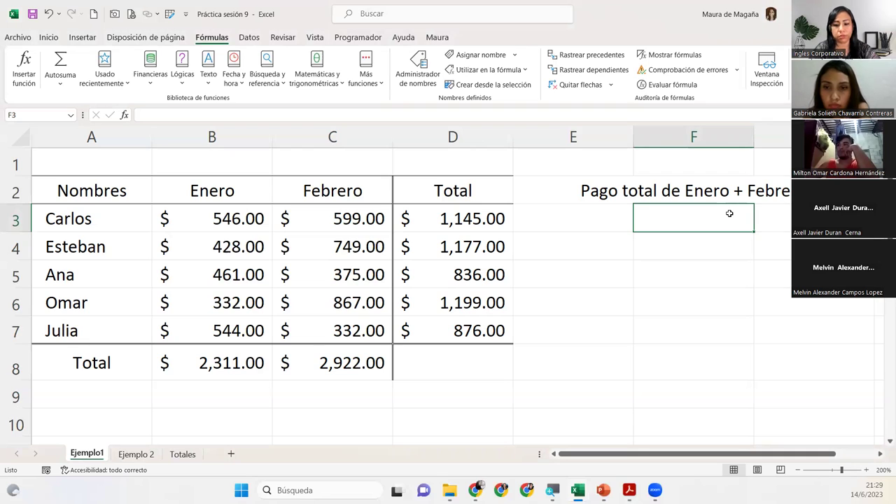
Type =PagoEnero+PagoFebrero in F3 using the range-name suggestions.
{"action": "type", "text": "="}
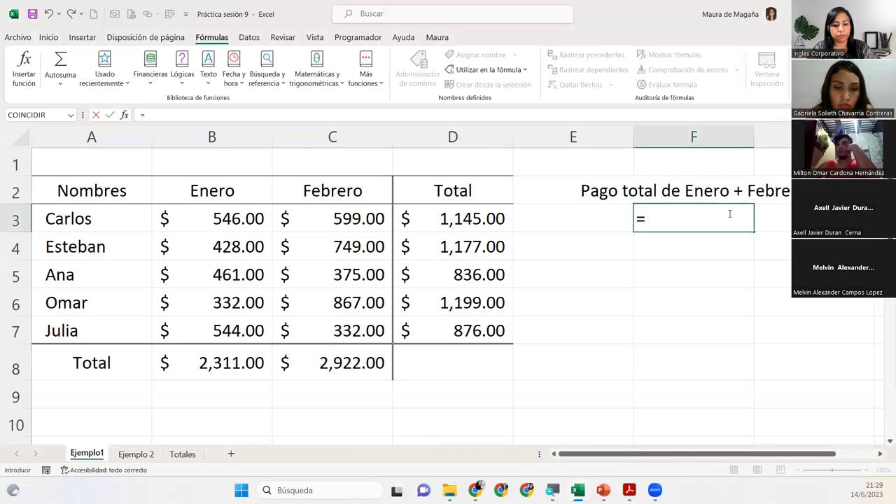
{"action": "type", "text": "pagoen"}
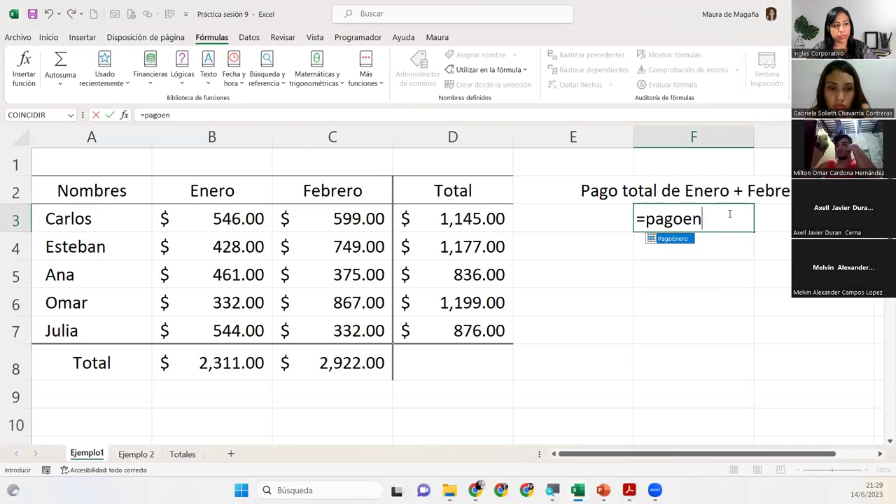
{"action": "key", "text": "Tab"}
{"action": "type", "text": "+"}
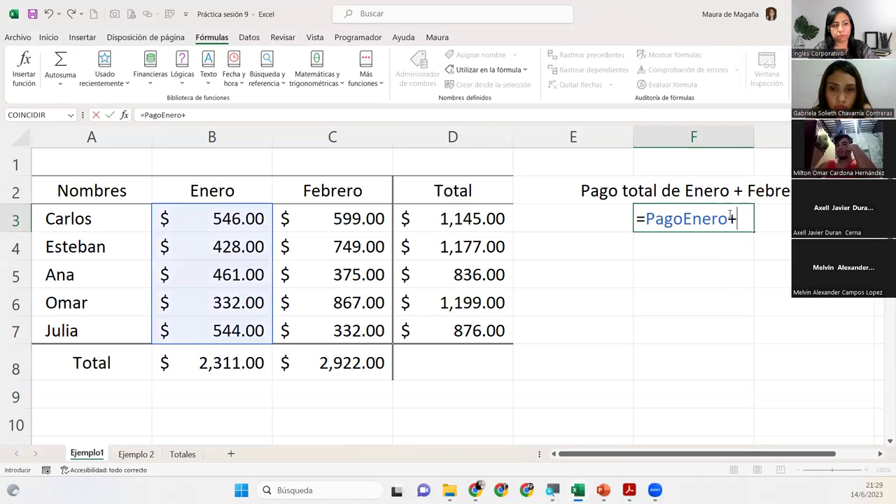
{"action": "type", "text": "pago"}
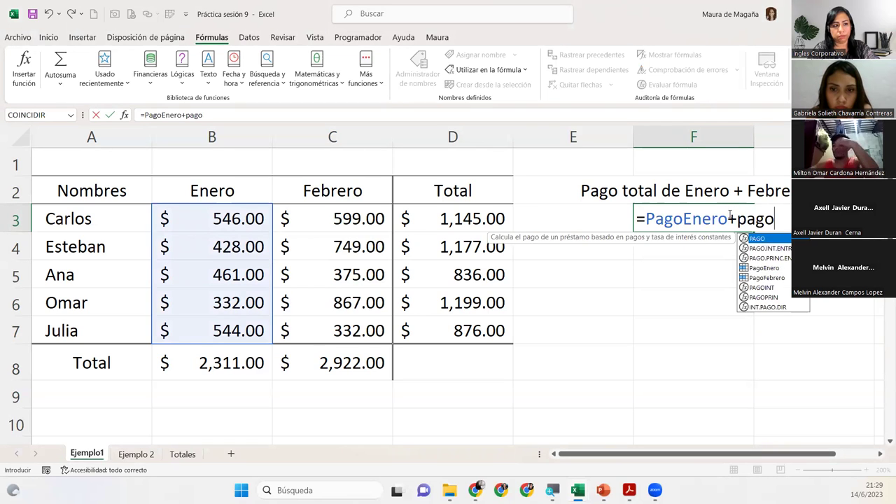
{"action": "type", "text": "f"}
{"action": "key", "text": "Tab"}
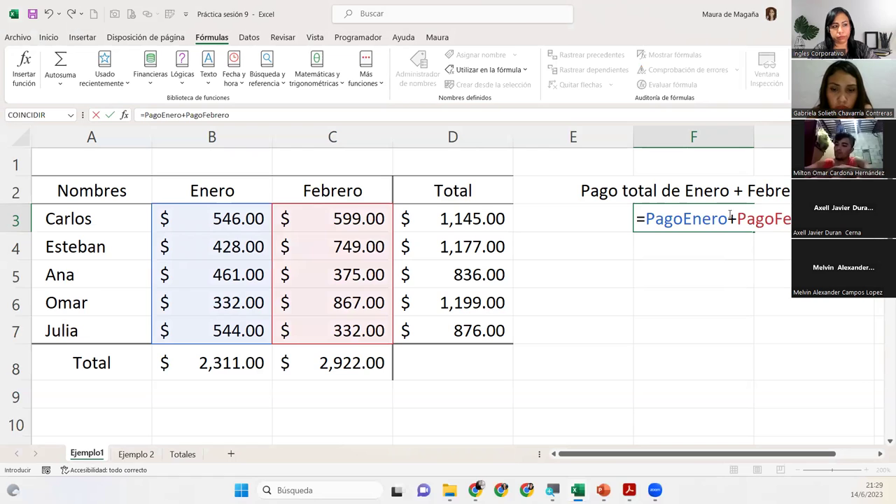
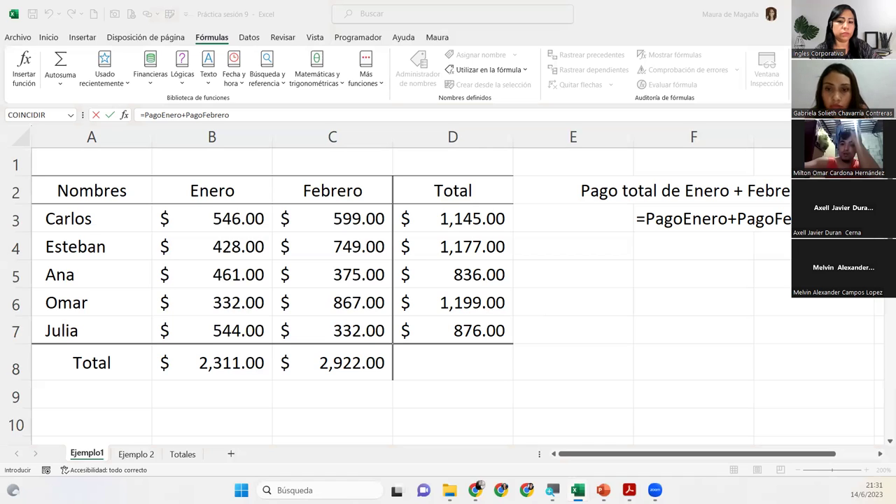
Complete F3 as =PagoEnero+PagoFebrero so the totals spill into F3:F7.
{"action": "left_click", "coordinate": [770, 210]}
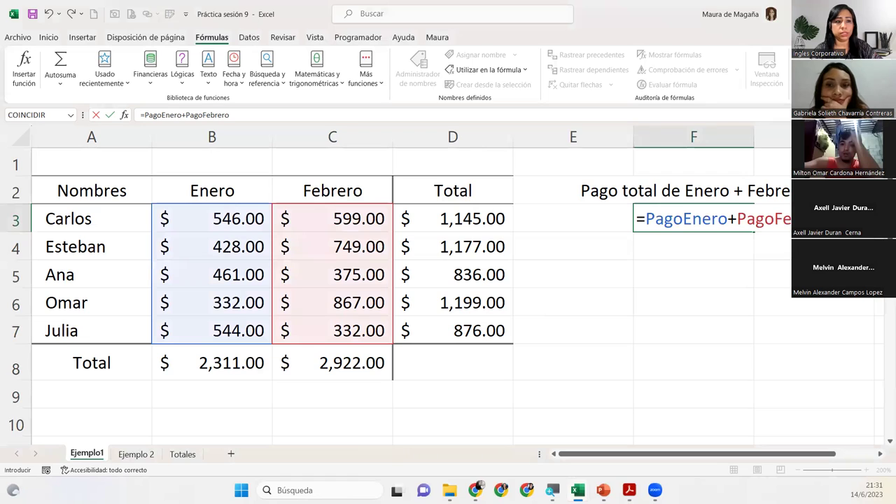
{"action": "key", "text": "F2"}
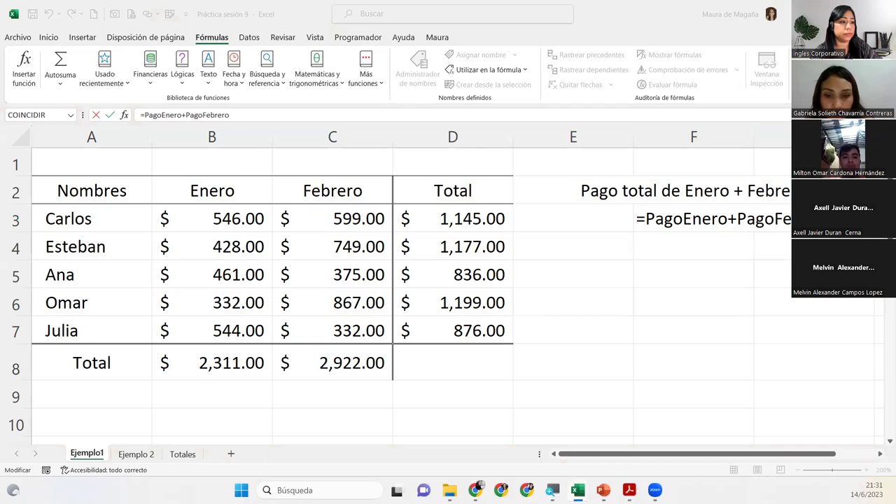
{"action": "left_click", "coordinate": [728, 226]}
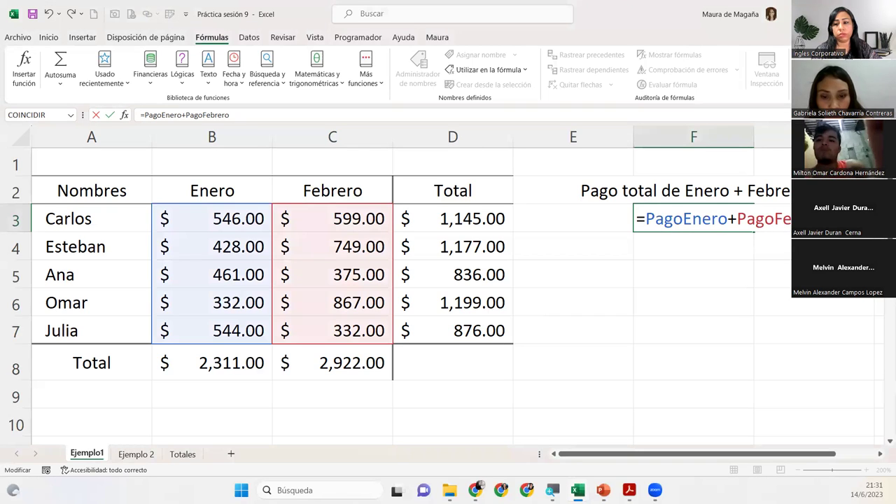
{"action": "key", "text": "Return"}
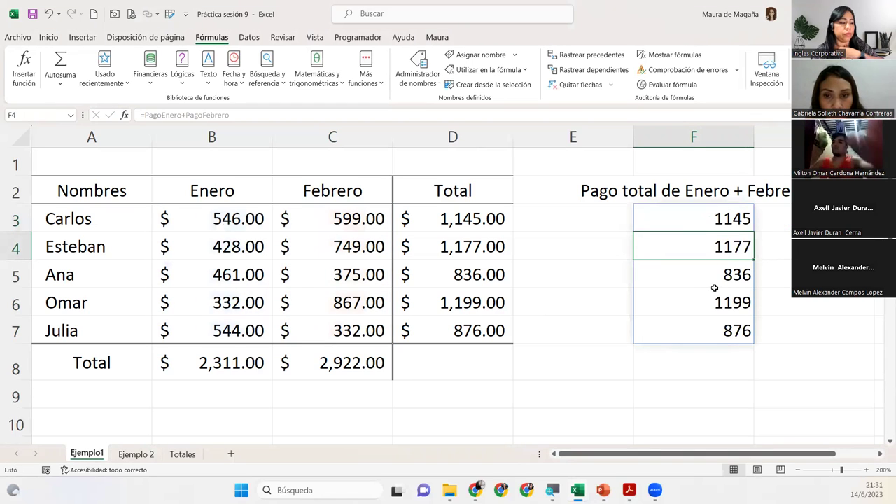
Check the spilled totals in F3 through F5, then select the empty cell D8.
{"action": "left_click", "coordinate": [711, 218]}
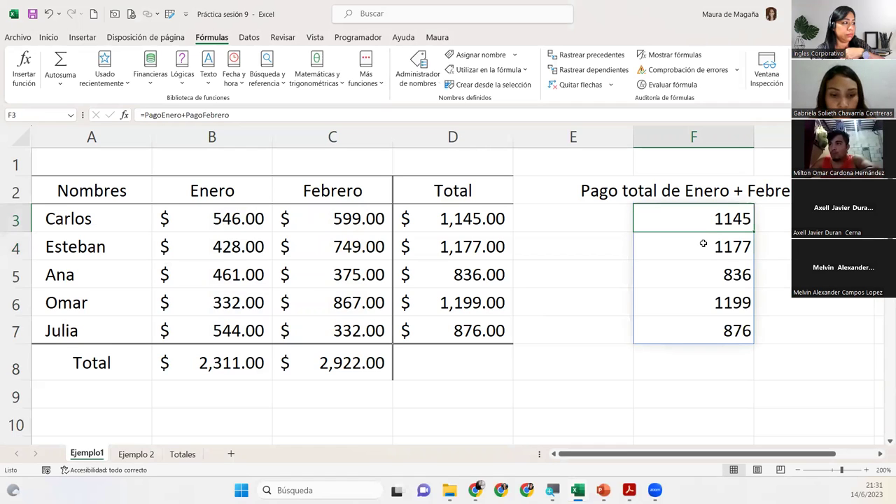
{"action": "left_click", "coordinate": [703, 244]}
{"action": "left_click", "coordinate": [699, 272]}
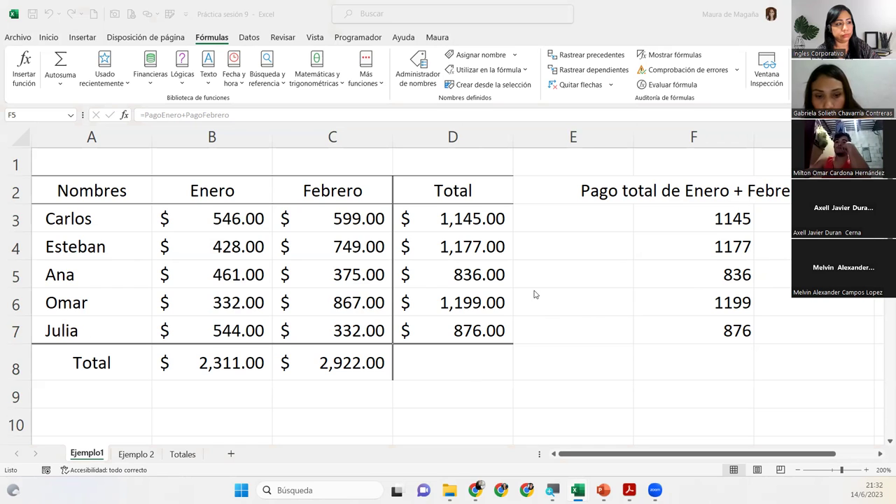
{"action": "left_click", "coordinate": [426, 364]}
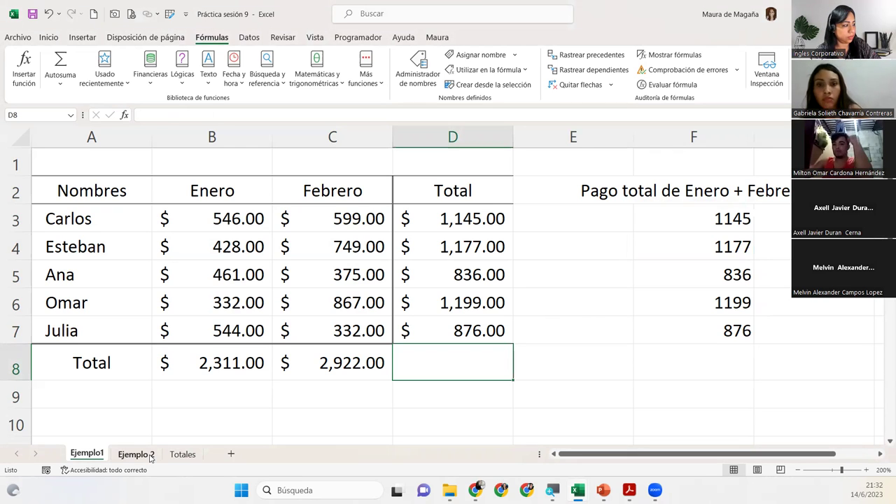
On the Ejemplo 2 sheet, select B3:N15, the Sucursal table with month and branch headers.
{"action": "left_click", "coordinate": [149, 456]}
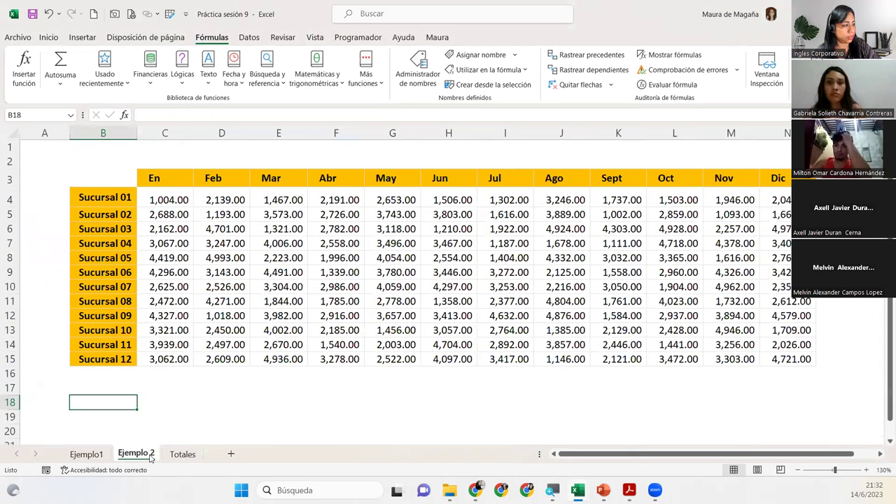
{"action": "left_click", "coordinate": [309, 208]}
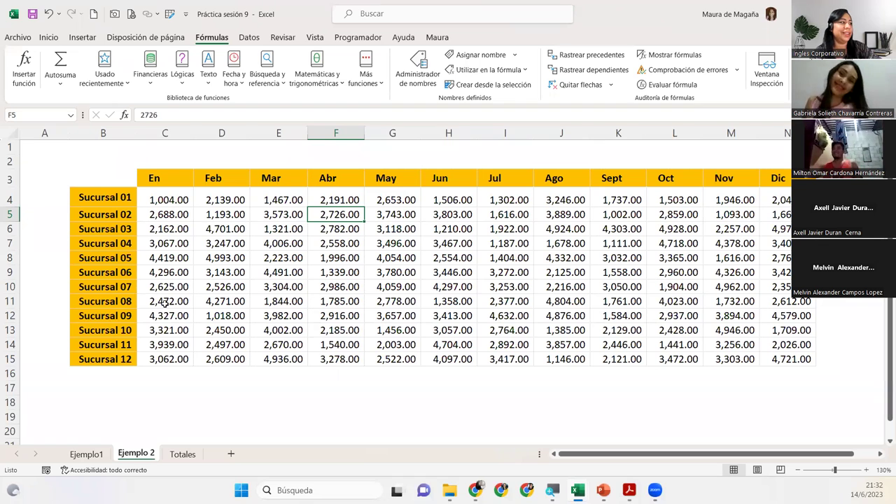
{"action": "mouse_move", "coordinate": [133, 177]}
{"action": "left_mouse_down"}
{"action": "mouse_move", "coordinate": [788, 329]}
{"action": "mouse_move", "coordinate": [810, 359]}
{"action": "left_mouse_up"}
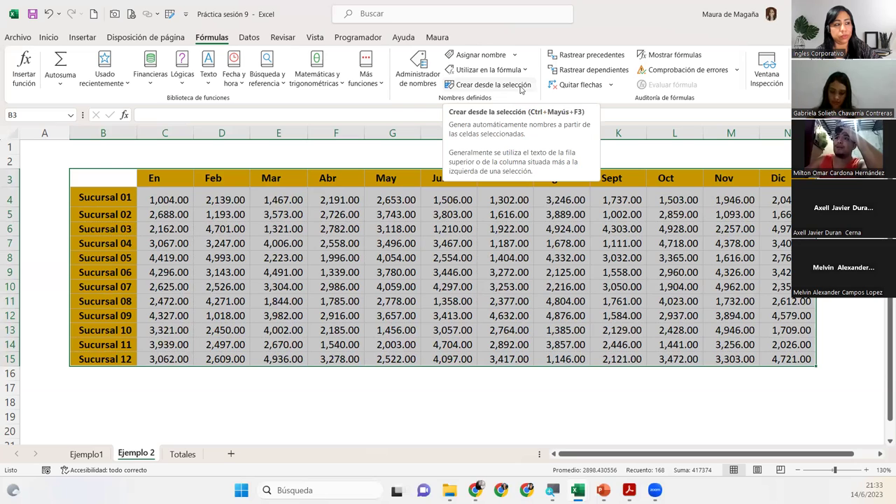
Create names from the selection using Fila superior and Columna izquierda, then deselect the table.
{"action": "left_click", "coordinate": [520, 85]}
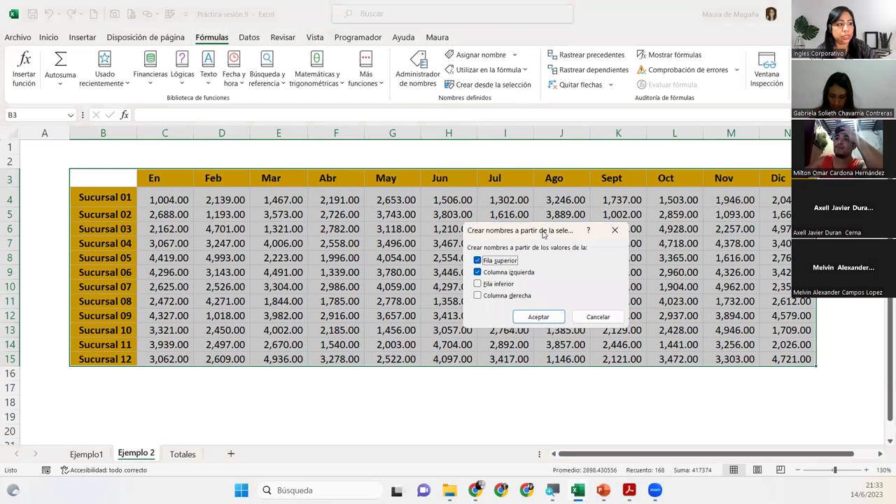
{"action": "left_click_drag", "start_coordinate": [540, 232], "coordinate": [466, 191]}
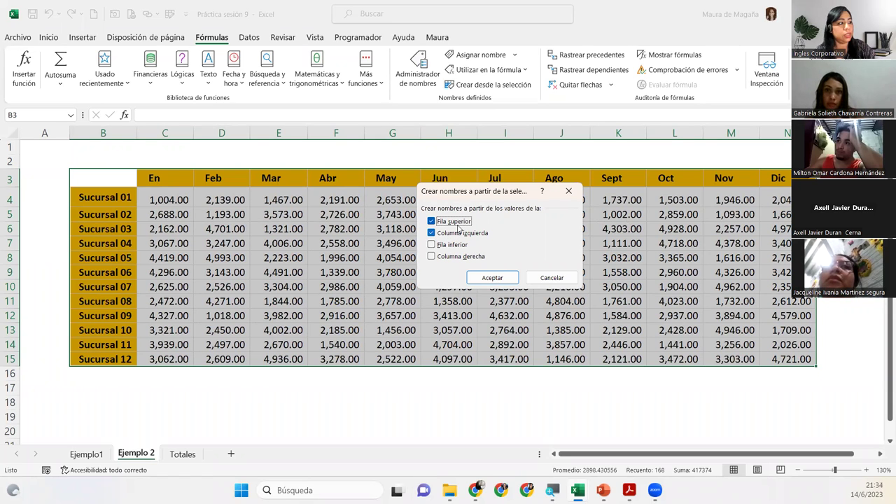
{"action": "left_click", "coordinate": [508, 279]}
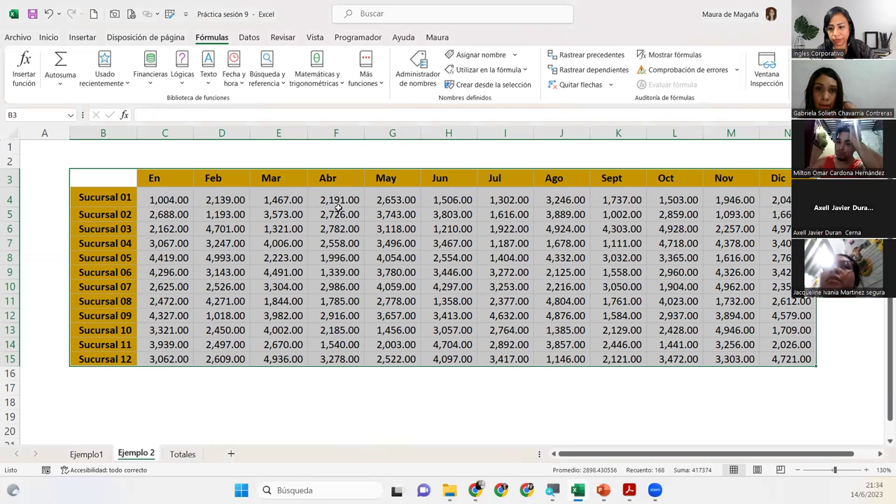
{"action": "left_click", "coordinate": [318, 226]}
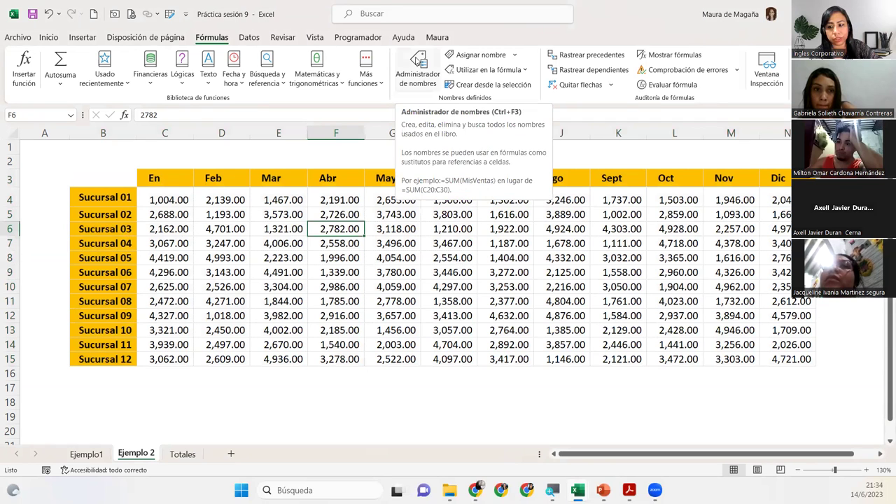
{"action": "left_click", "coordinate": [417, 62]}
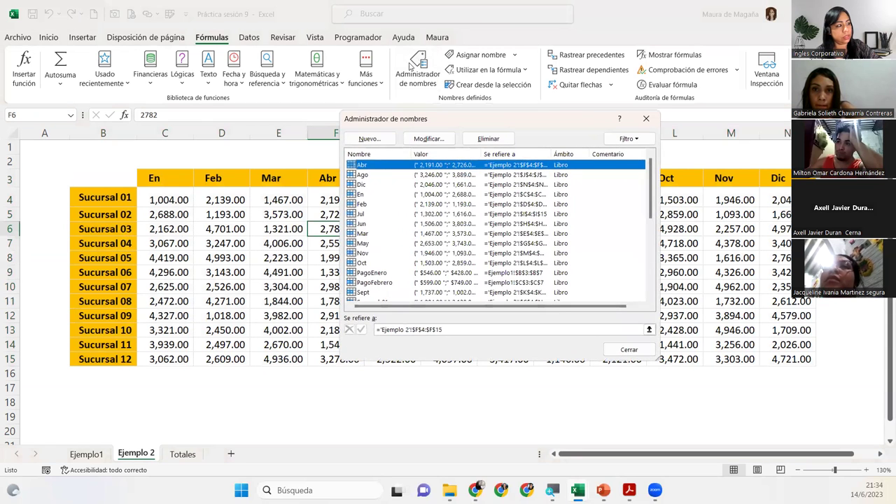
{"action": "left_click", "coordinate": [355, 176]}
{"action": "left_click", "coordinate": [368, 204]}
{"action": "left_click", "coordinate": [369, 233]}
{"action": "left_click", "coordinate": [367, 256]}
{"action": "left_click", "coordinate": [369, 263]}
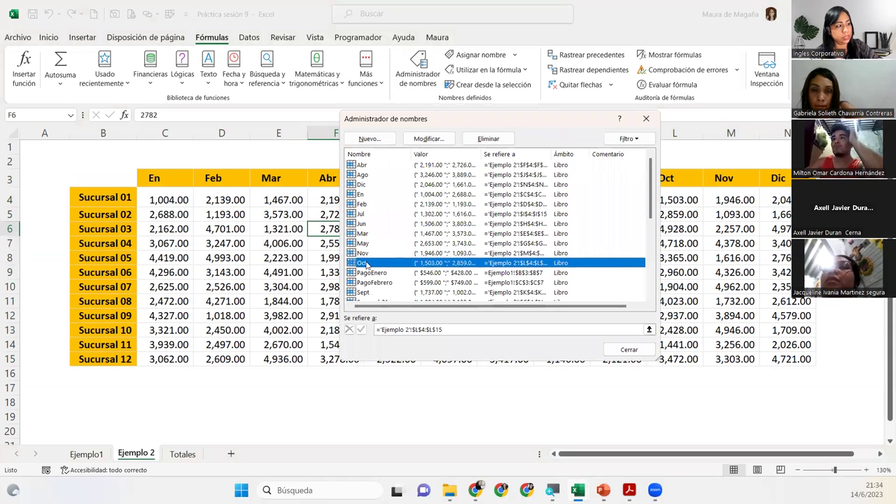
{"action": "left_click", "coordinate": [370, 274]}
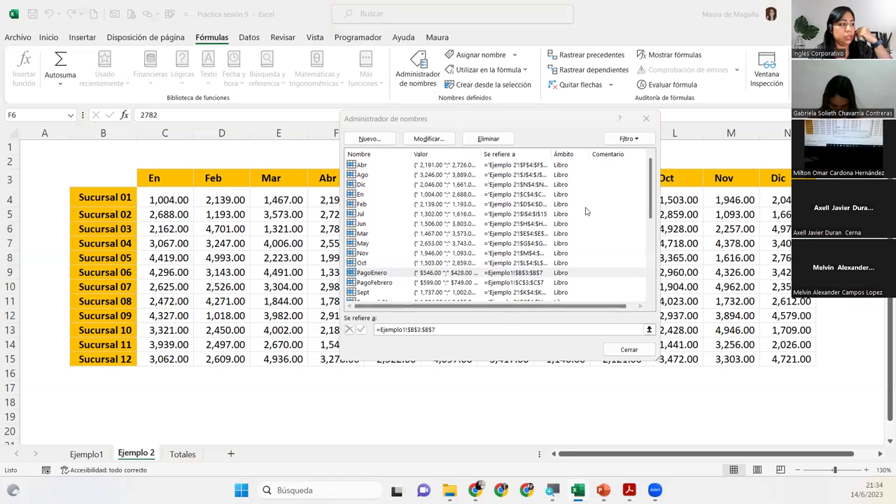
{"action": "left_click_drag", "start_coordinate": [651, 186], "coordinate": [665, 275]}
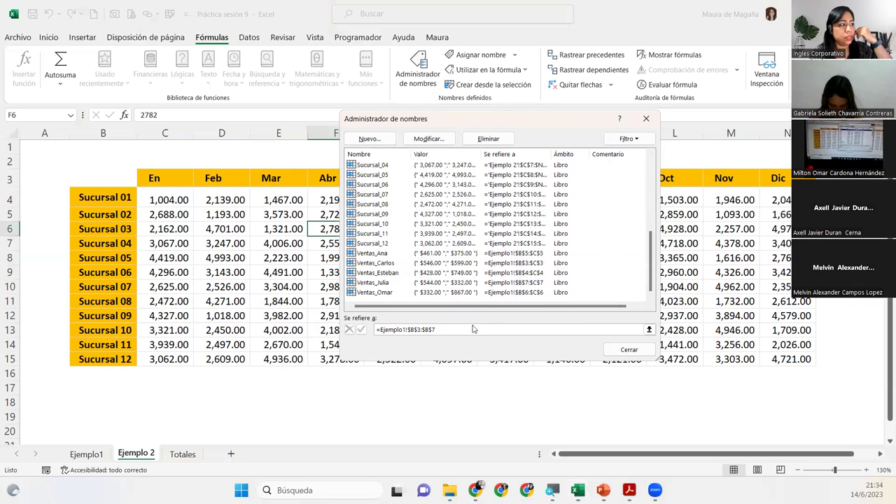
{"action": "left_click", "coordinate": [372, 243]}
{"action": "left_click", "coordinate": [372, 223]}
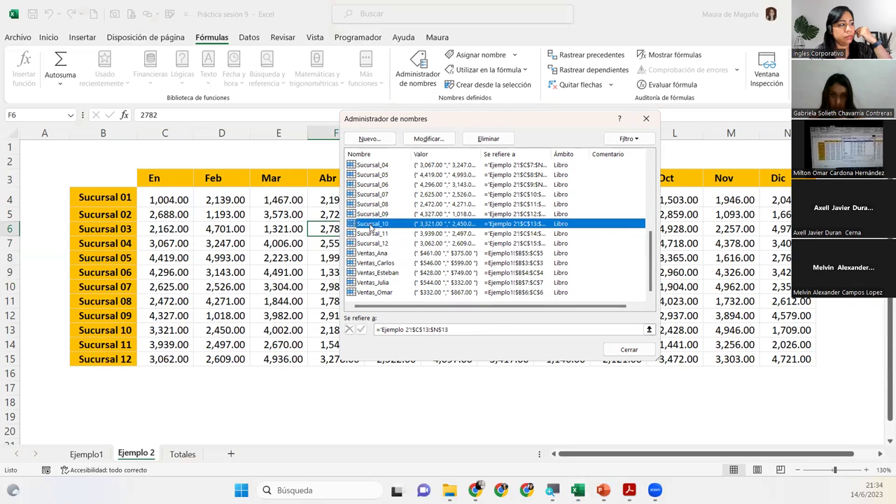
{"action": "left_click", "coordinate": [372, 214]}
{"action": "left_click", "coordinate": [373, 204]}
{"action": "left_click", "coordinate": [375, 195]}
{"action": "left_click", "coordinate": [381, 185]}
{"action": "left_click", "coordinate": [383, 176]}
{"action": "left_click", "coordinate": [384, 165]}
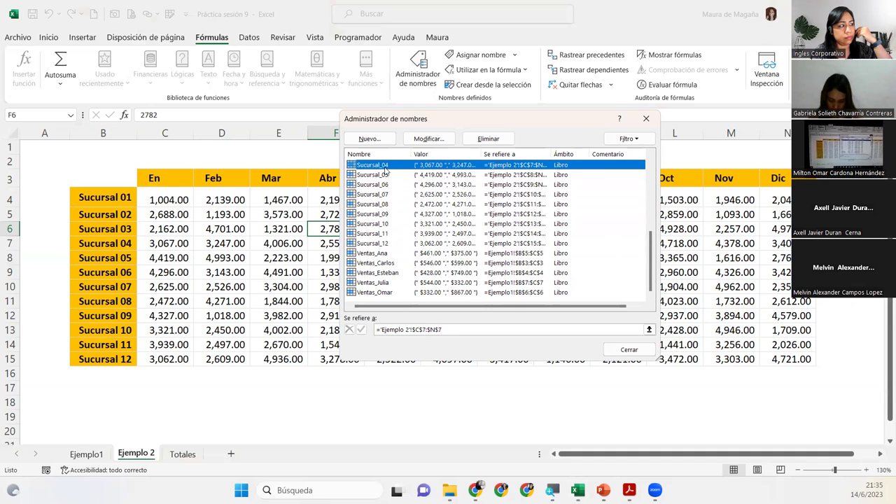
{"action": "left_click_drag", "start_coordinate": [652, 255], "coordinate": [661, 179]}
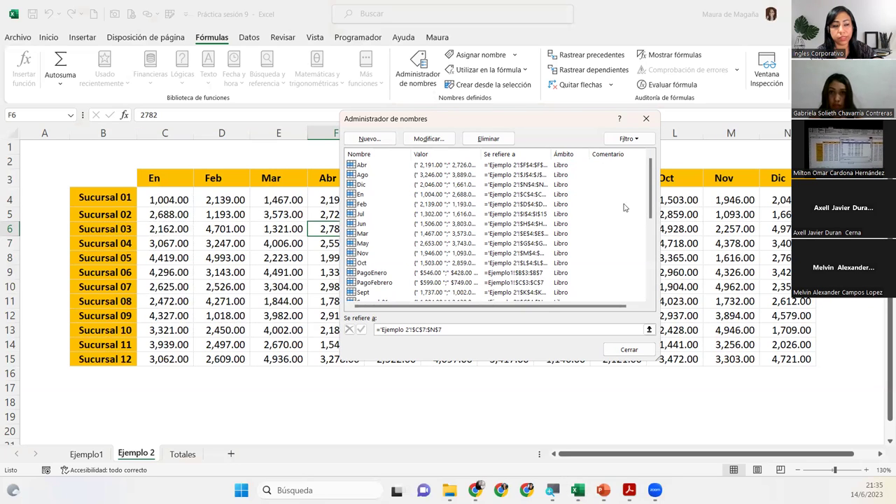
{"action": "scroll", "coordinate": [630, 245], "scroll_direction": "down", "scroll_amount": 5}
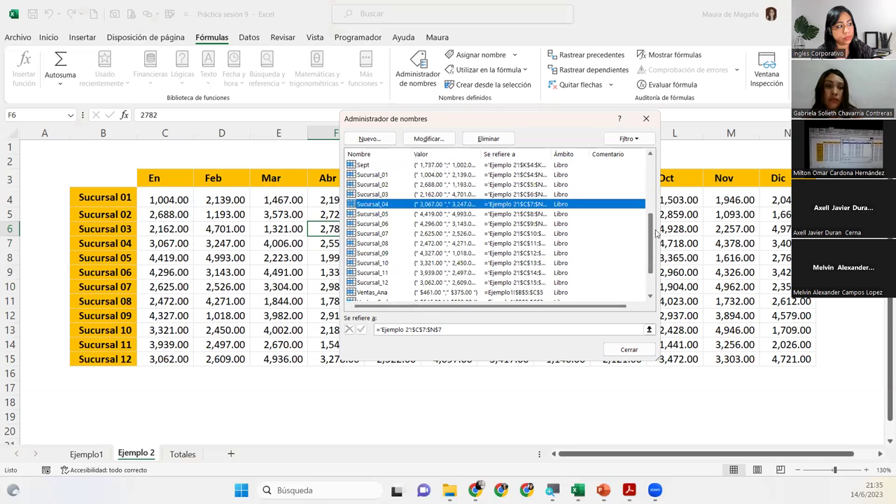
{"action": "scroll", "coordinate": [644, 196], "scroll_direction": "up", "scroll_amount": 8}
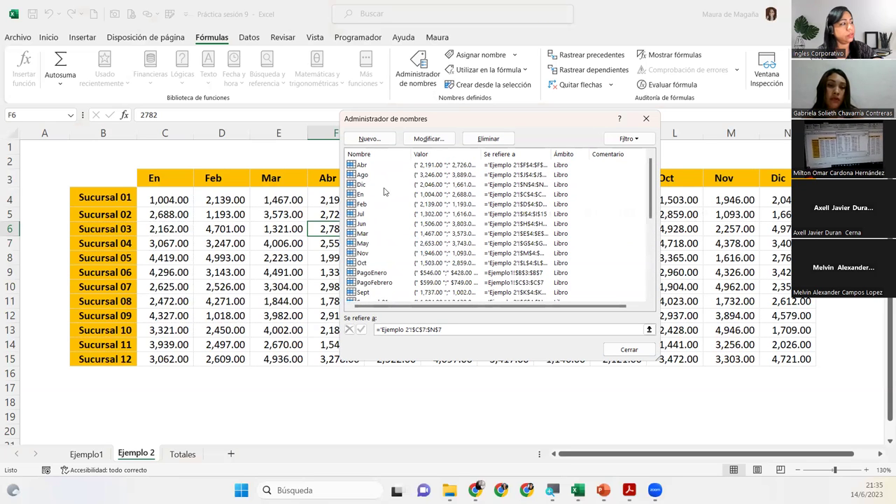
{"action": "left_click", "coordinate": [372, 166]}
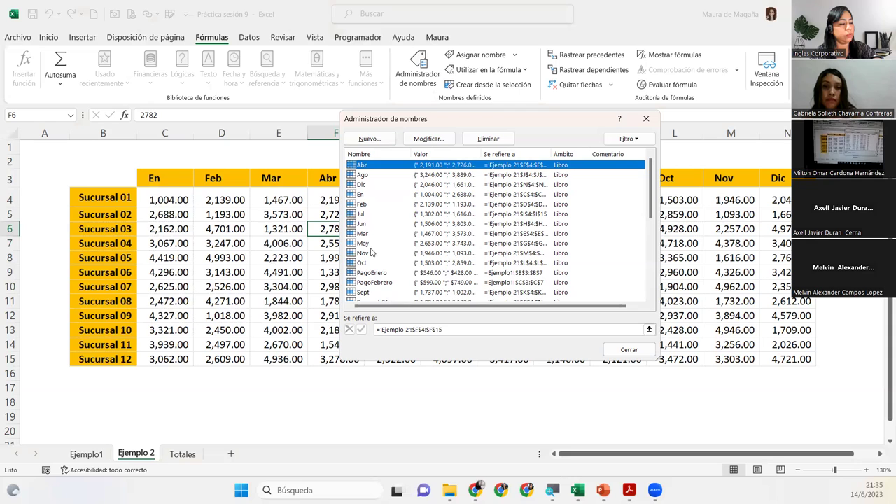
{"action": "left_click", "coordinate": [392, 233]}
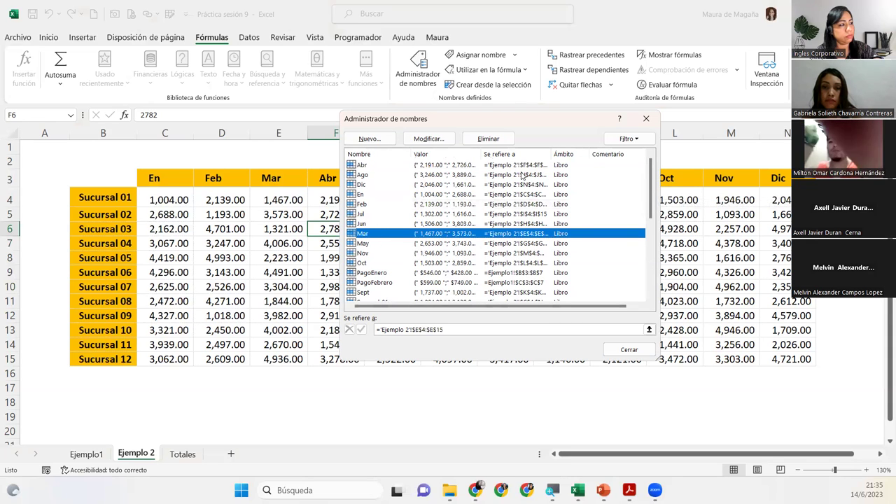
{"action": "left_click_drag", "start_coordinate": [652, 195], "coordinate": [651, 270]}
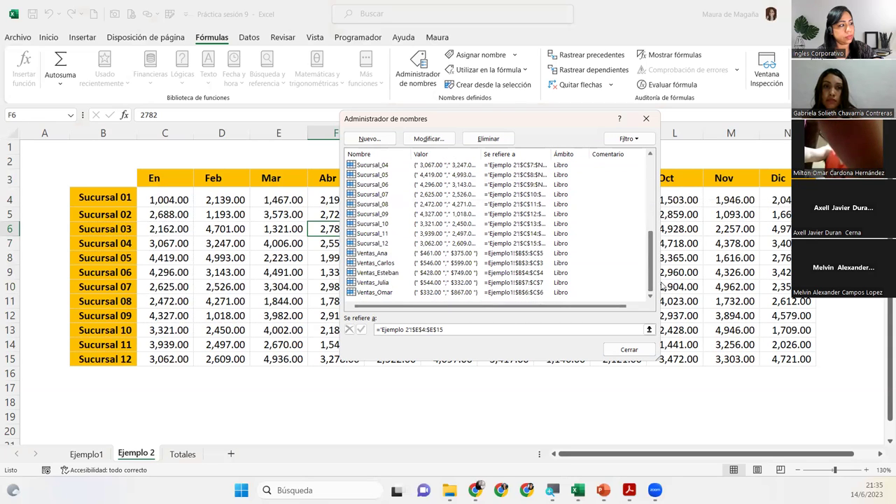
{"action": "left_click", "coordinate": [381, 204]}
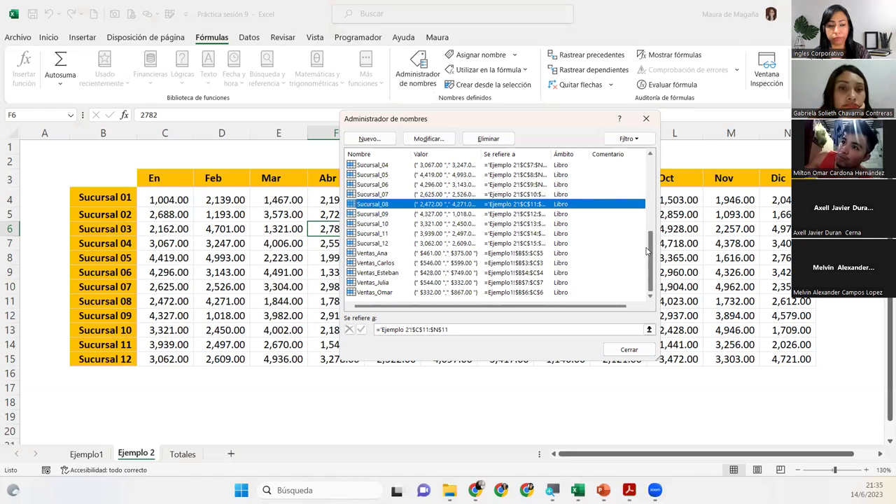
{"action": "left_click", "coordinate": [628, 351]}
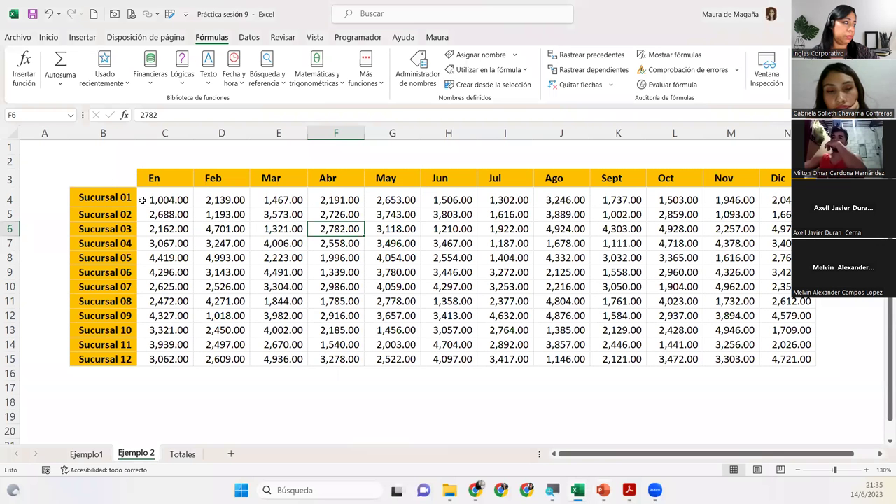
Enter =SUMA(En) in C16 to total the En column, giving 37,382.00.
{"action": "left_click", "coordinate": [222, 205]}
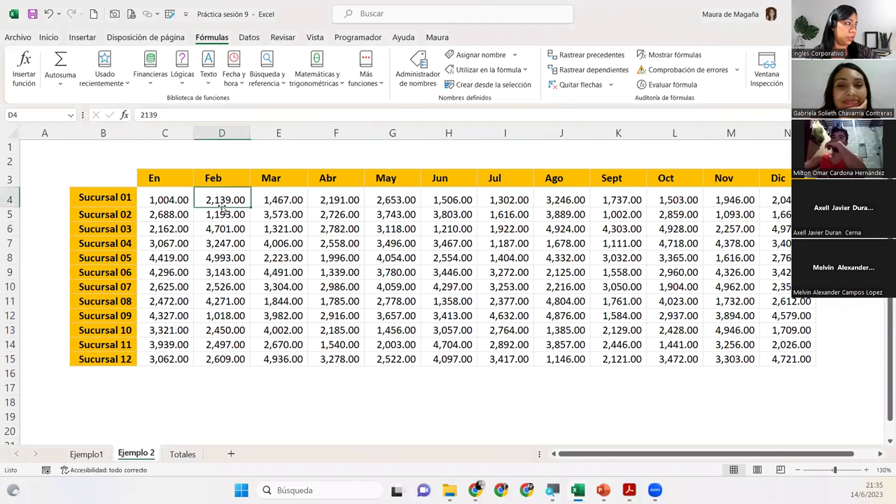
{"action": "left_click", "coordinate": [184, 371]}
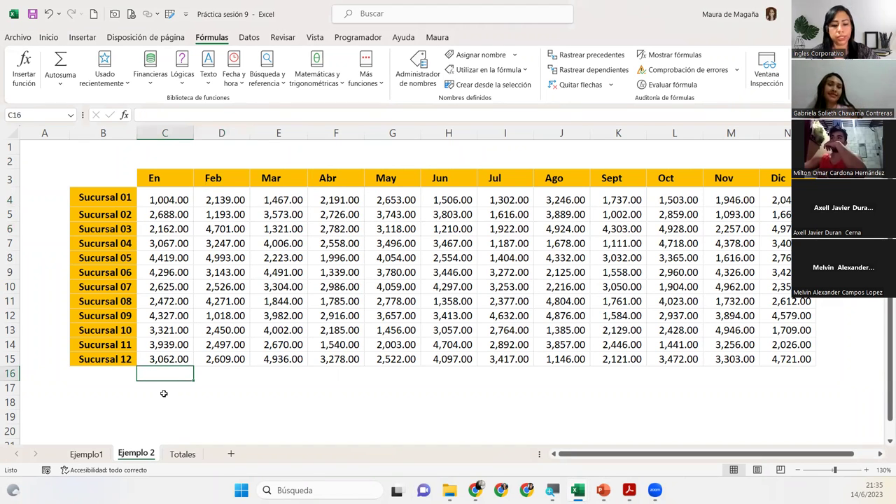
{"action": "type", "text": "="}
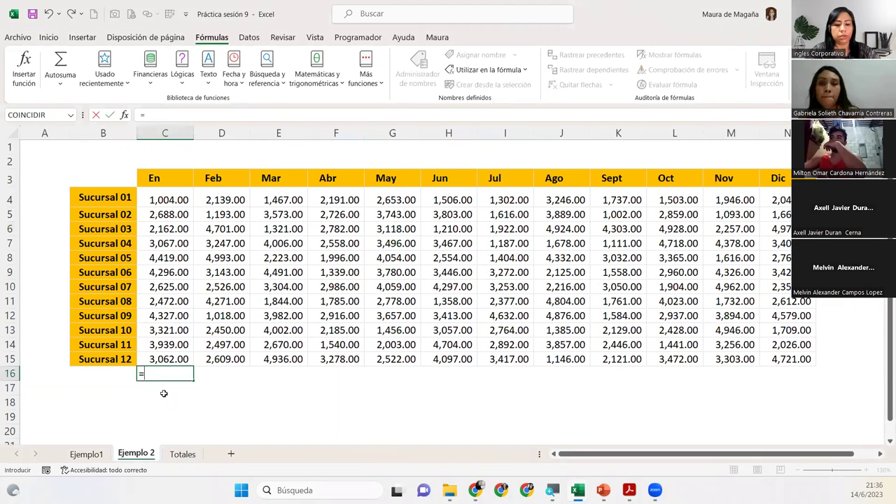
{"action": "type", "text": "suma"}
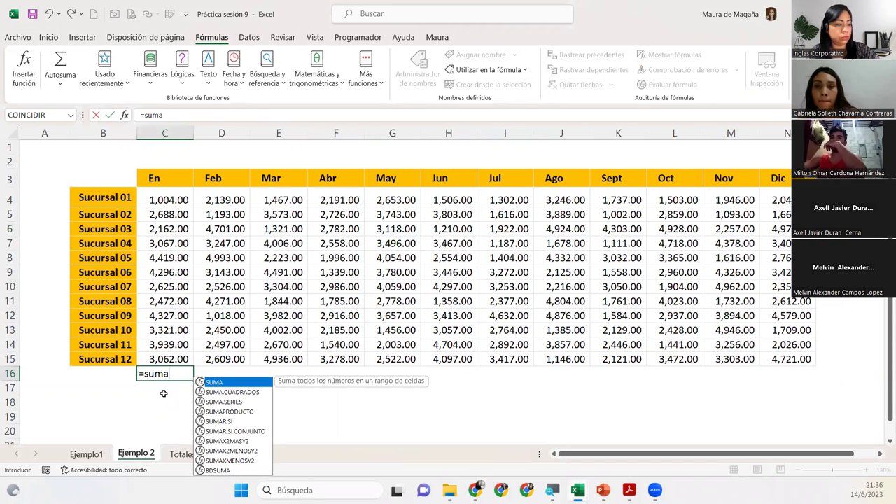
{"action": "key", "text": "Tab"}
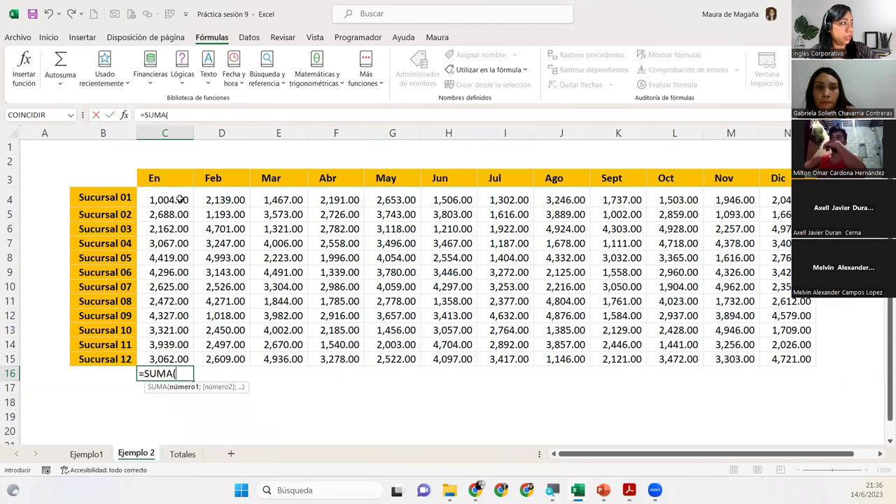
{"action": "left_click_drag", "start_coordinate": [181, 200], "coordinate": [168, 359]}
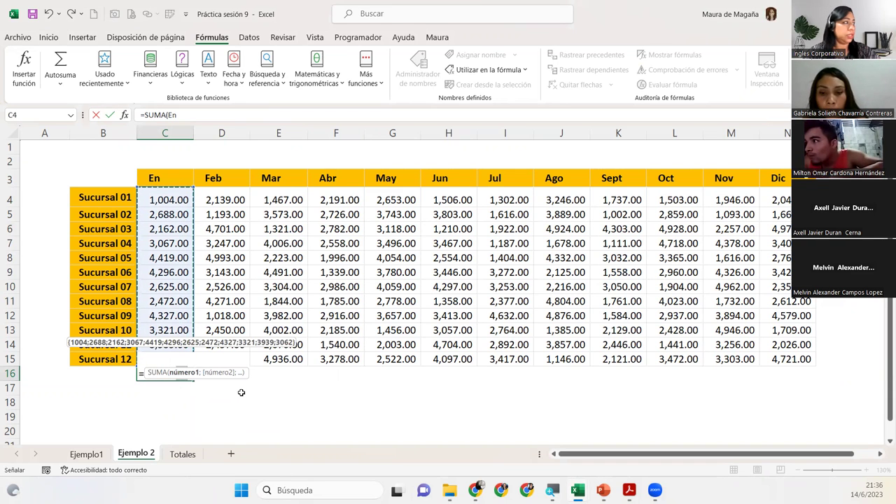
{"action": "type", "text": ")"}
{"action": "key", "text": "Return"}
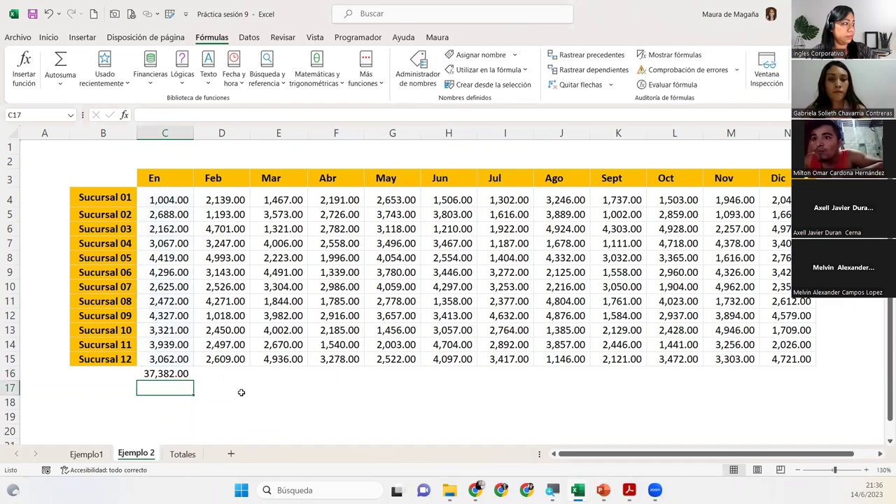
Fill the C16 total across row 16, then undo that fill.
{"action": "left_click", "coordinate": [177, 375]}
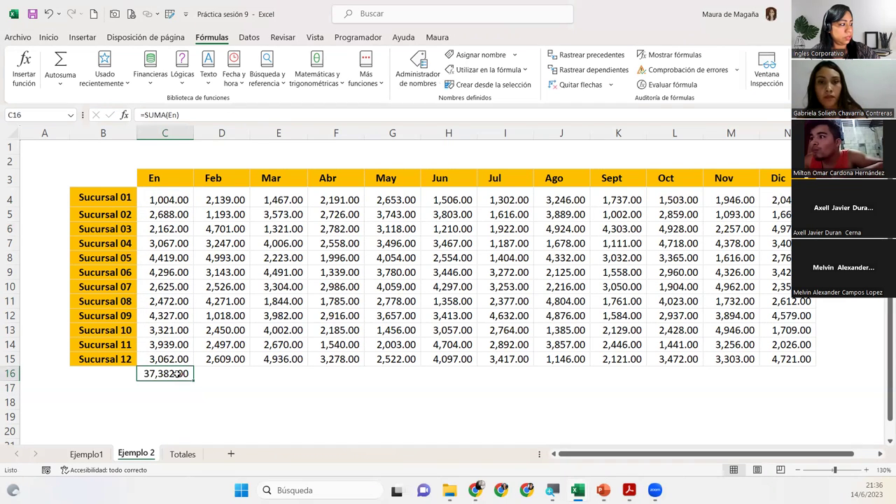
{"action": "left_click_drag", "start_coordinate": [193, 379], "coordinate": [814, 358]}
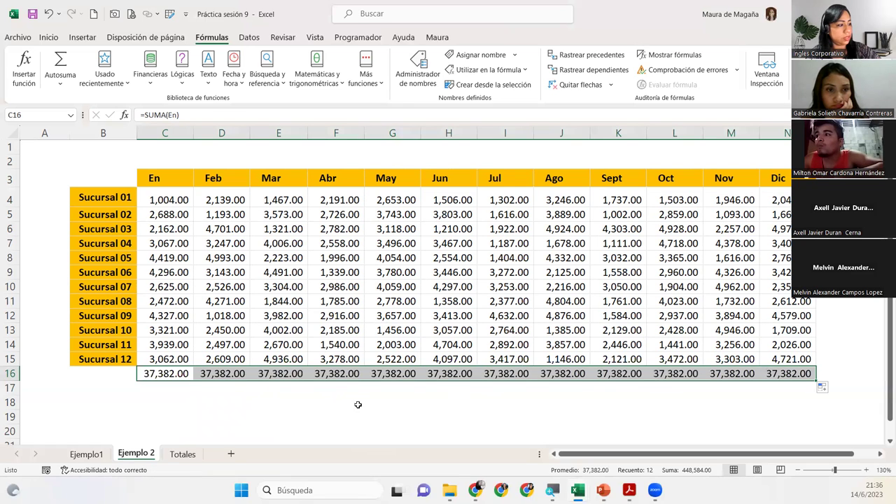
{"action": "left_click", "coordinate": [213, 375]}
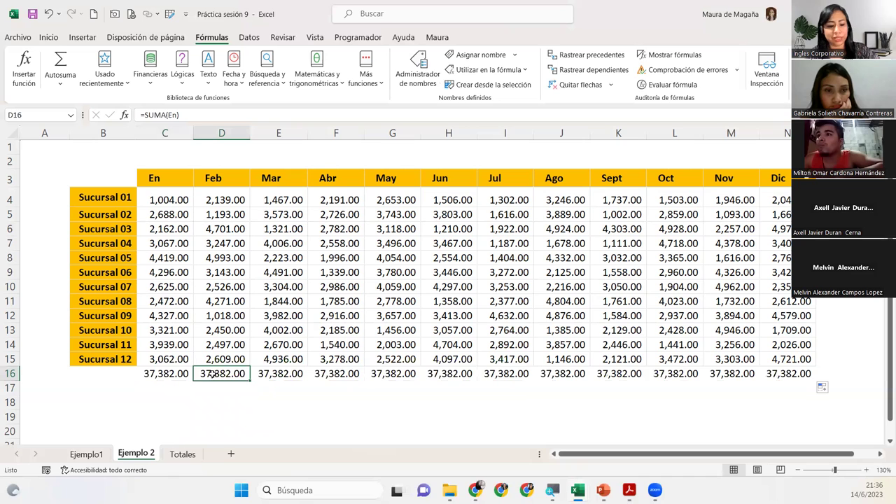
{"action": "key", "text": "ctrl+z"}
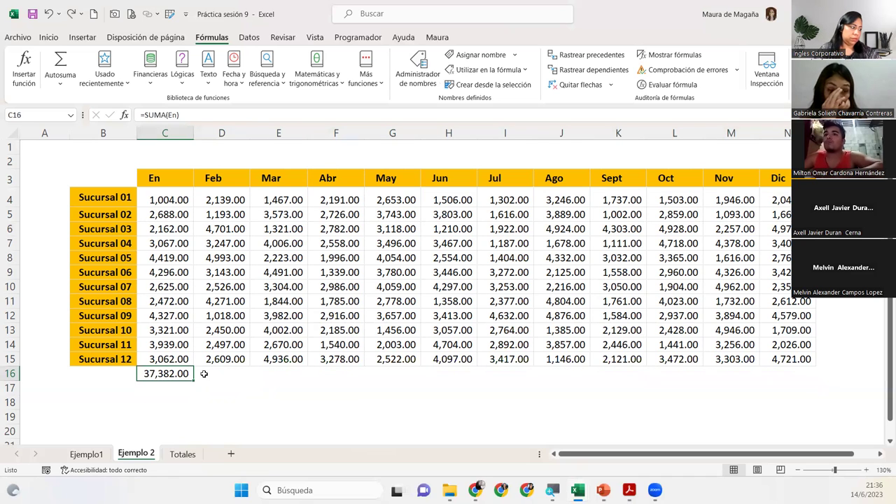
Enter =SUMA(Feb) and =SUMA(Mar) in D16 and E16 (34,787.00, 37,819.00).
{"action": "left_click", "coordinate": [204, 374]}
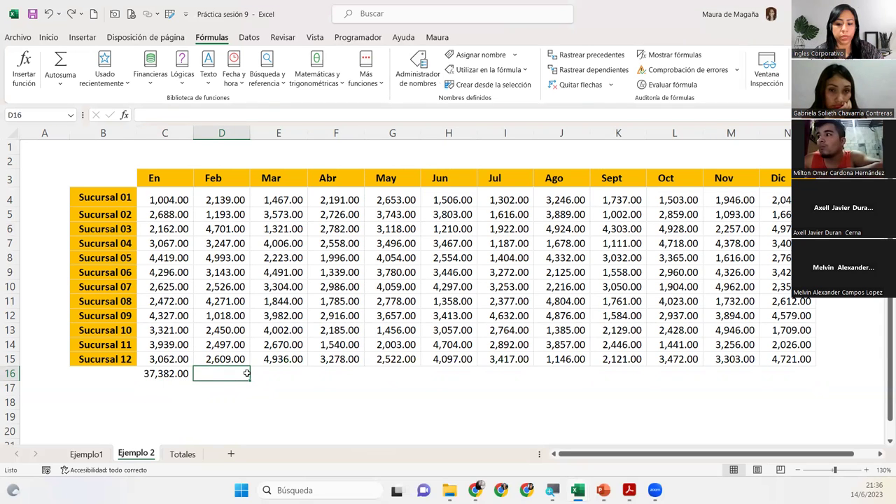
{"action": "type", "text": "=suma"}
{"action": "key", "text": "Tab"}
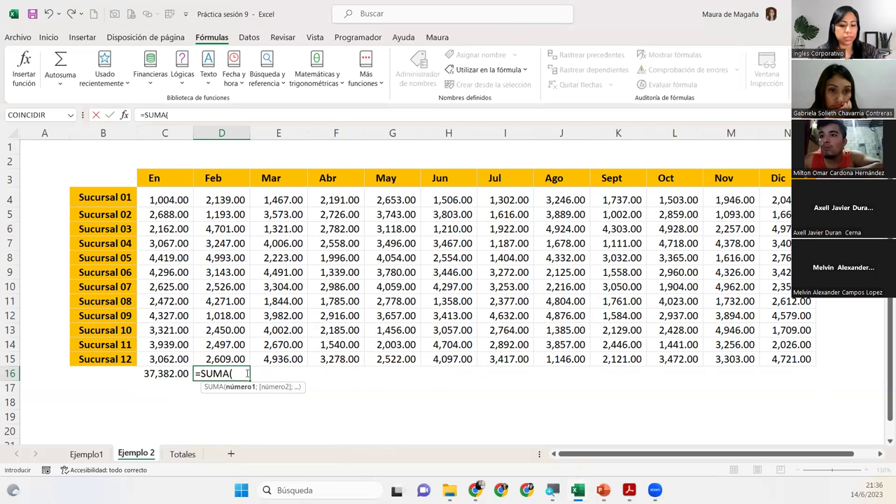
{"action": "type", "text": "feb"}
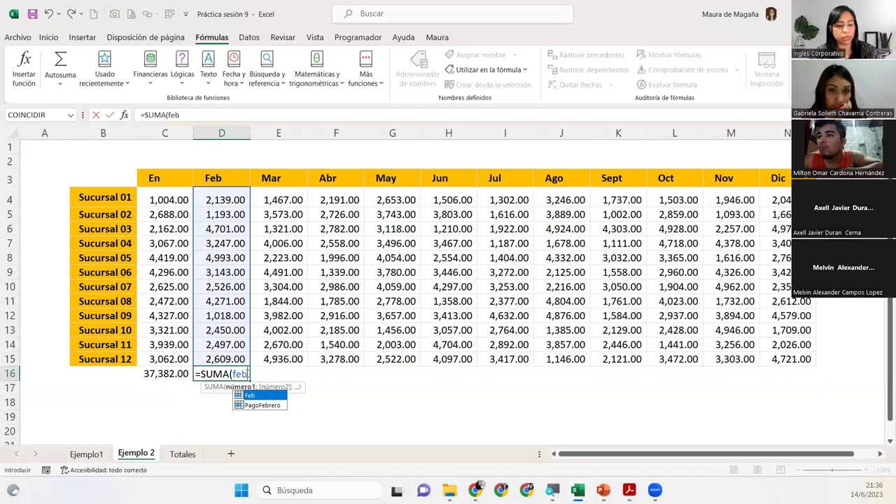
{"action": "key", "text": "Tab"}
{"action": "key", "text": "Tab"}
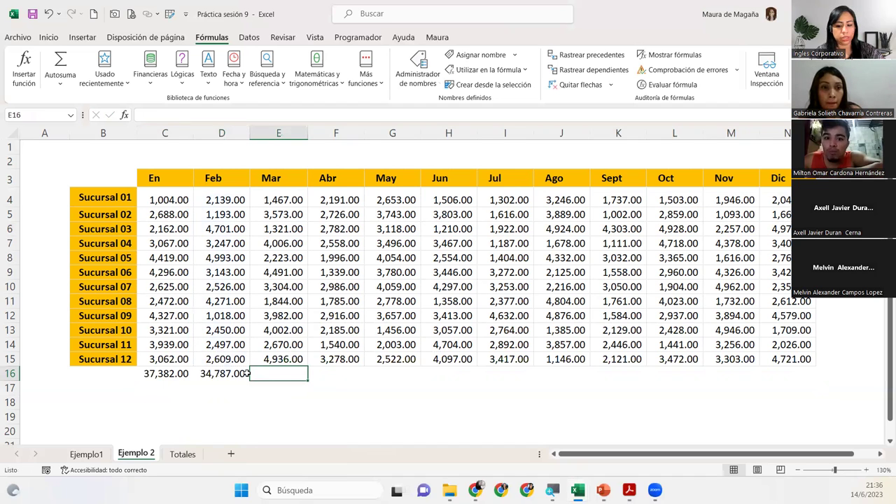
{"action": "type", "text": "="}
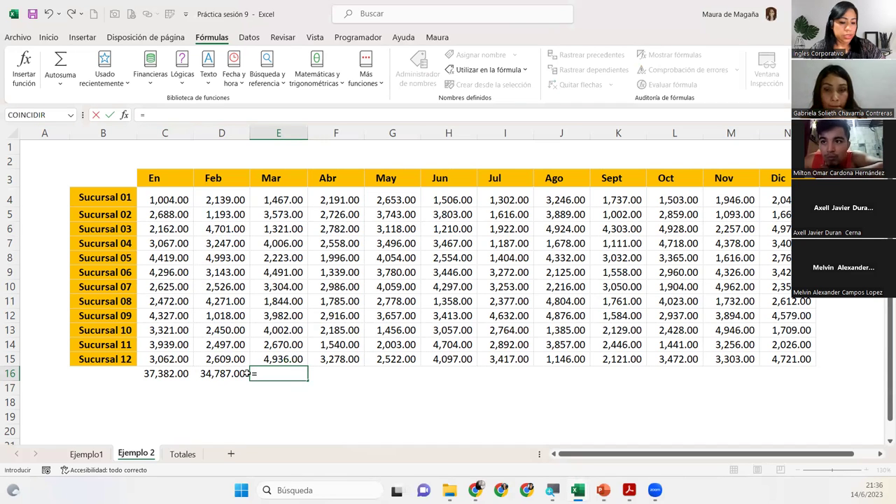
{"action": "type", "text": "sum"}
{"action": "key", "text": "Tab"}
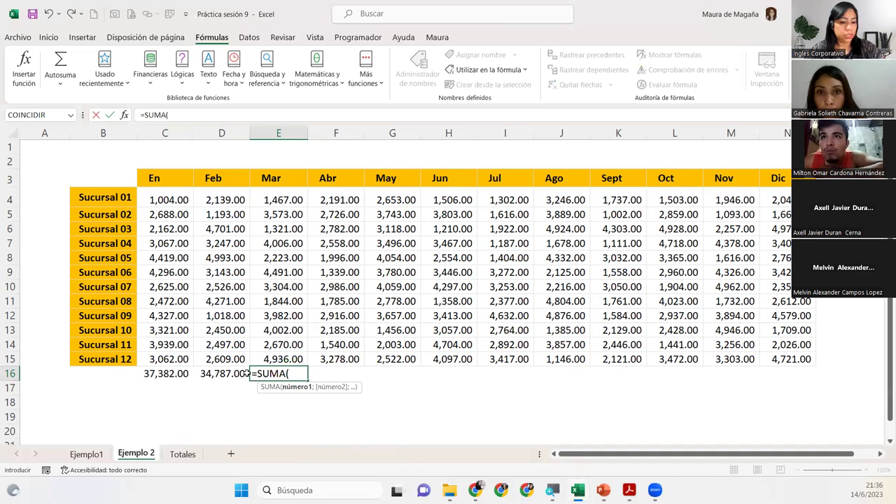
{"action": "type", "text": "mar"}
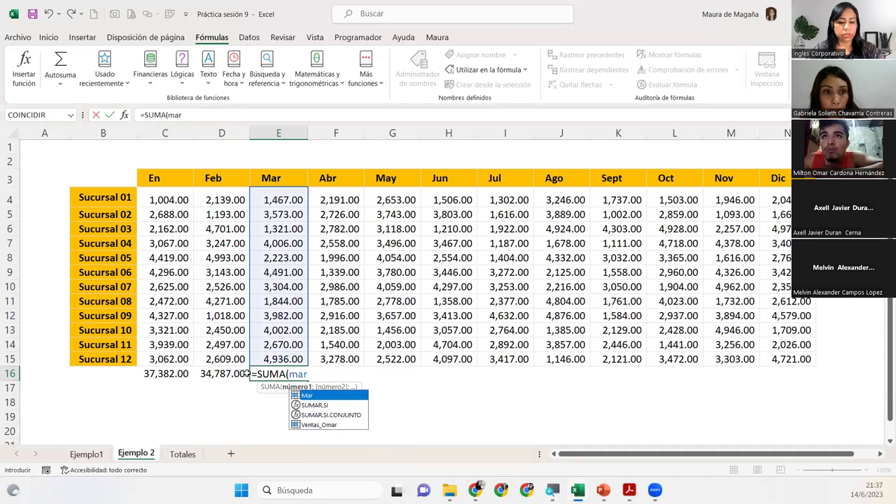
{"action": "type", "text": ")"}
{"action": "key", "text": "Tab"}
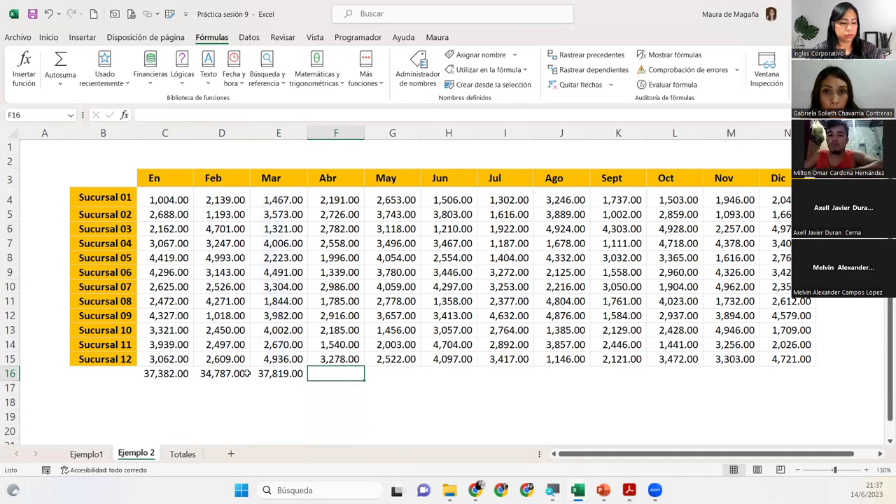
Add the Abr and May totals in F16 and G16 (28,282.00, 37,319.00).
{"action": "type", "text": "=sum"}
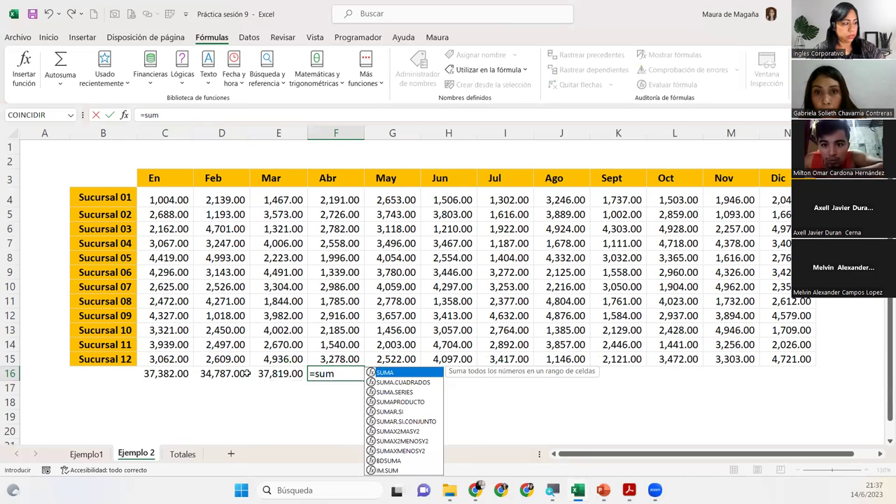
{"action": "key", "text": "Tab"}
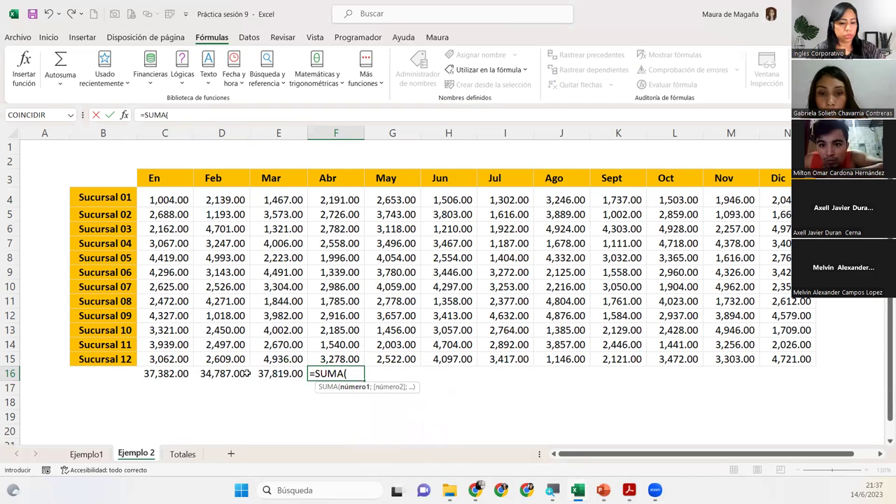
{"action": "key", "text": "ctrl+shift+Up"}
{"action": "type", "text": "abr)"}
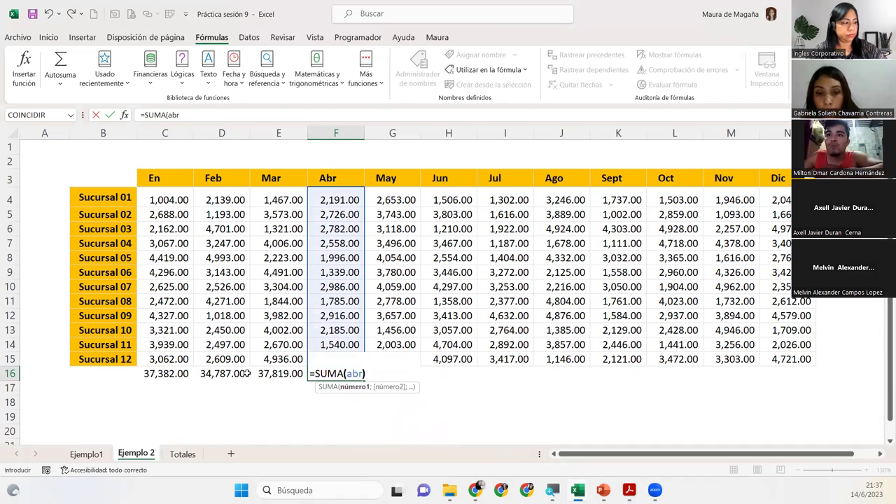
{"action": "key", "text": "Tab"}
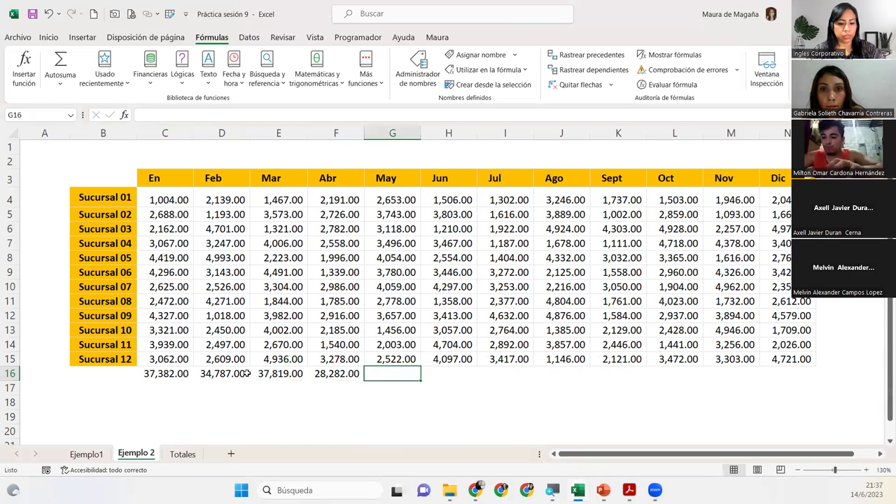
{"action": "type", "text": "=sum"}
{"action": "key", "text": "Tab"}
{"action": "type", "text": "may"}
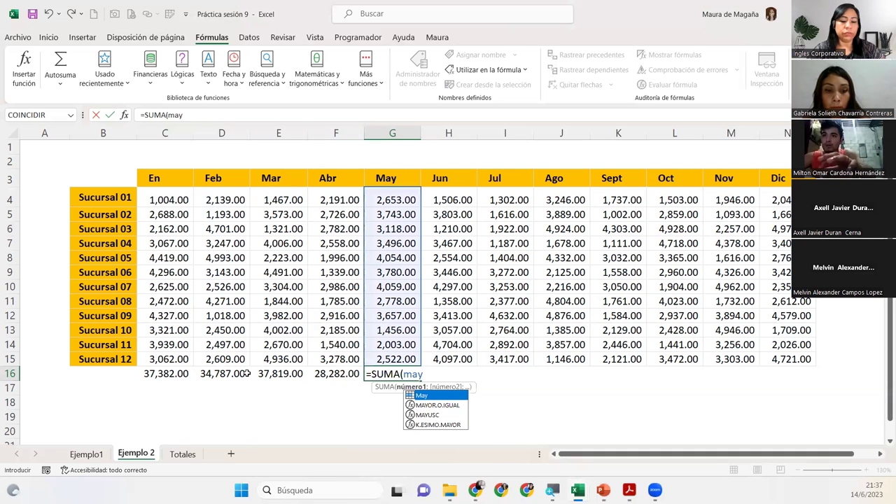
{"action": "type", "text": ")"}
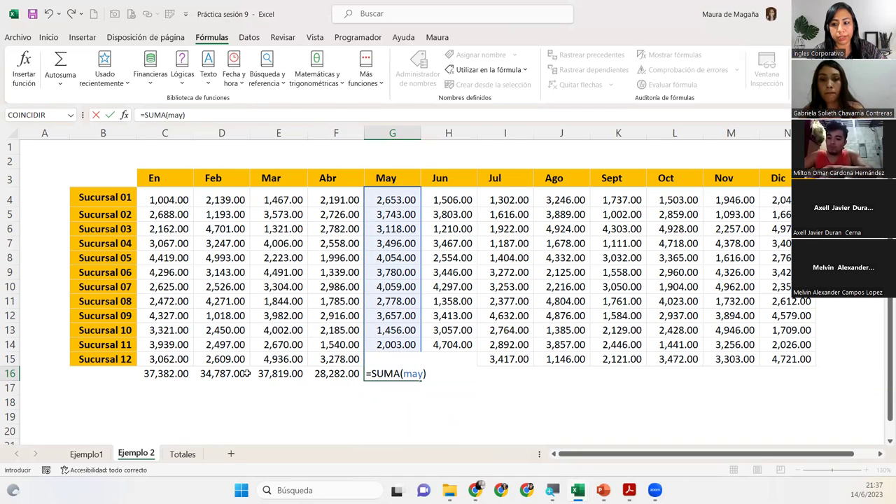
{"action": "key", "text": "Tab"}
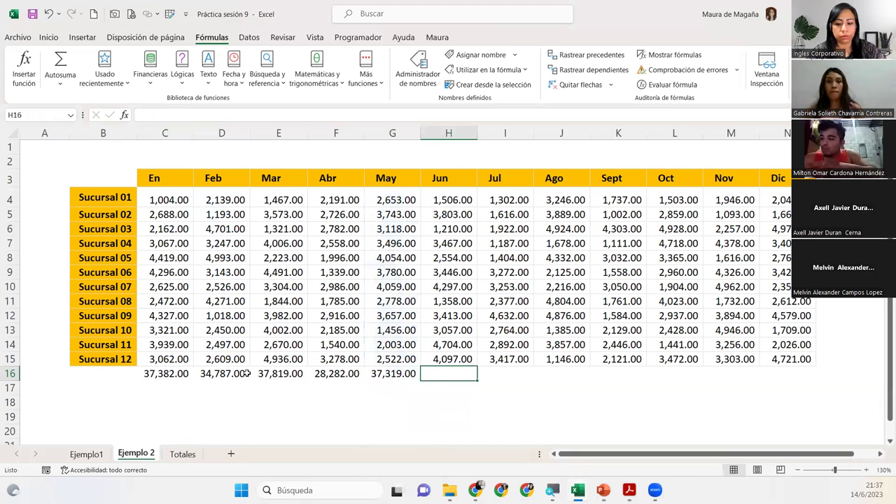
Enter =SUMA(Jun) in H16 (36,912.00) and clear the stray text in I16.
{"action": "type", "text": "=sum"}
{"action": "key", "text": "Tab"}
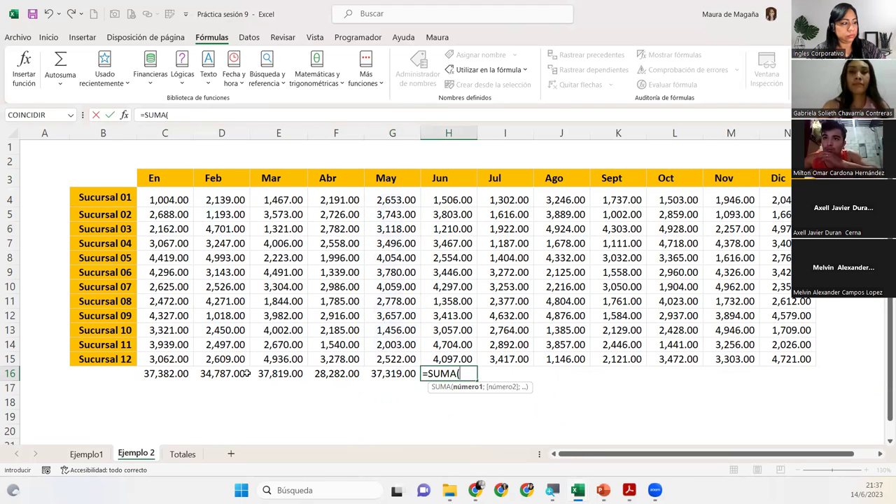
{"action": "type", "text": "Jun"}
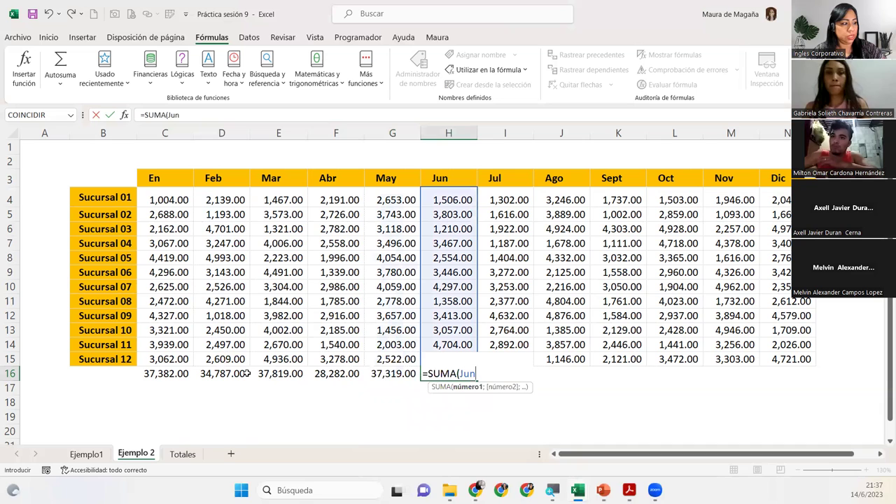
{"action": "key", "text": "Tab"}
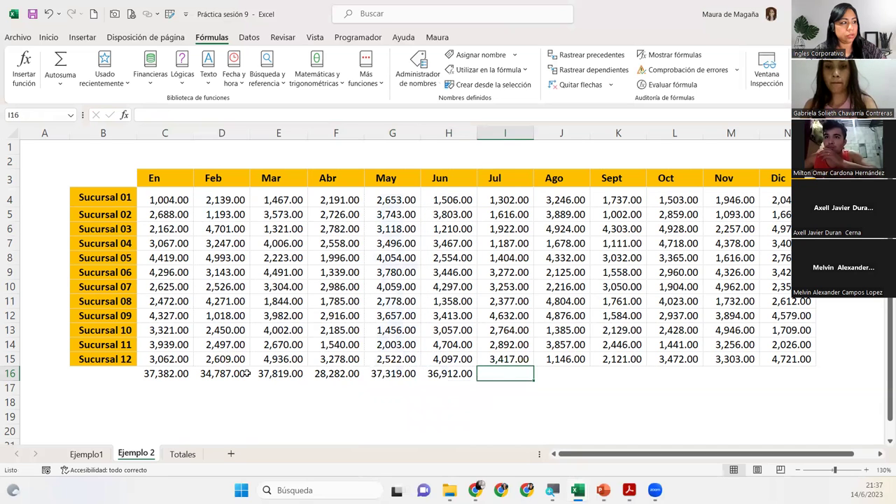
{"action": "type", "text": "Ju"}
{"action": "key", "text": "BackSpace"}
{"action": "key", "text": "BackSpace"}
{"action": "key", "text": "BackSpace"}
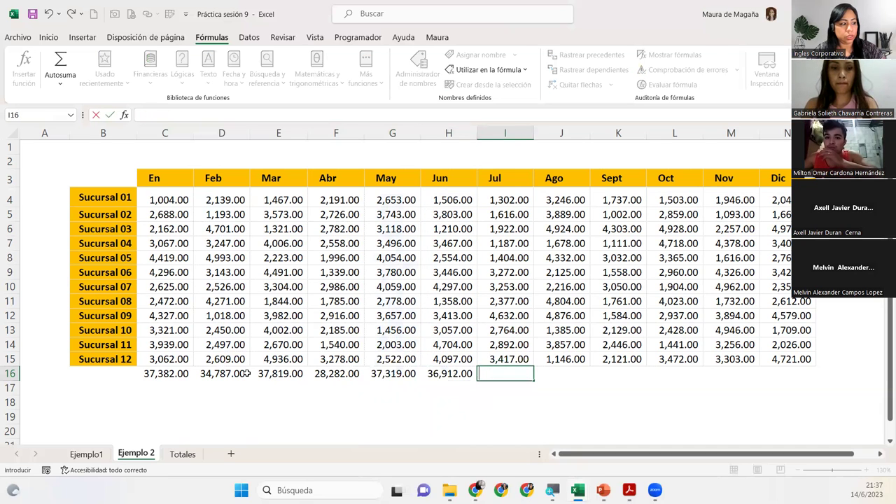
Enter =SUMA(Jul) and =SUMA(Ago) in I16 and J16 (30,038.00, 38,478.00).
{"action": "type", "text": "=sum"}
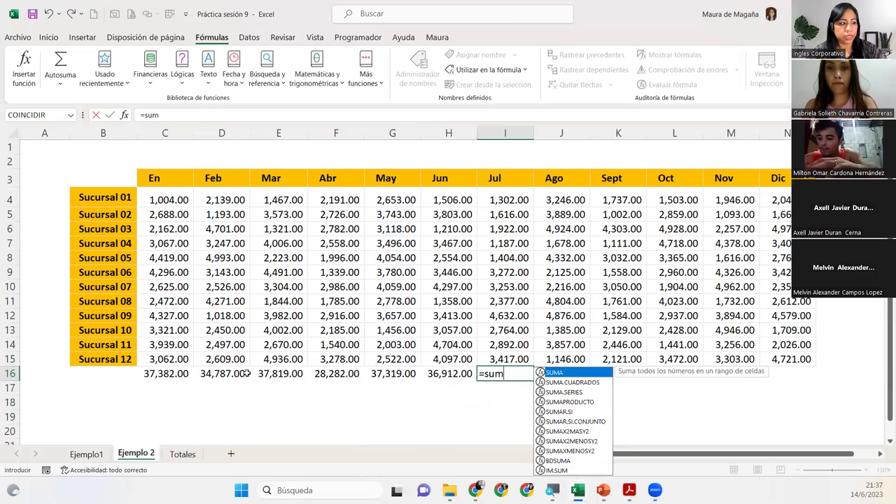
{"action": "key", "text": "Tab"}
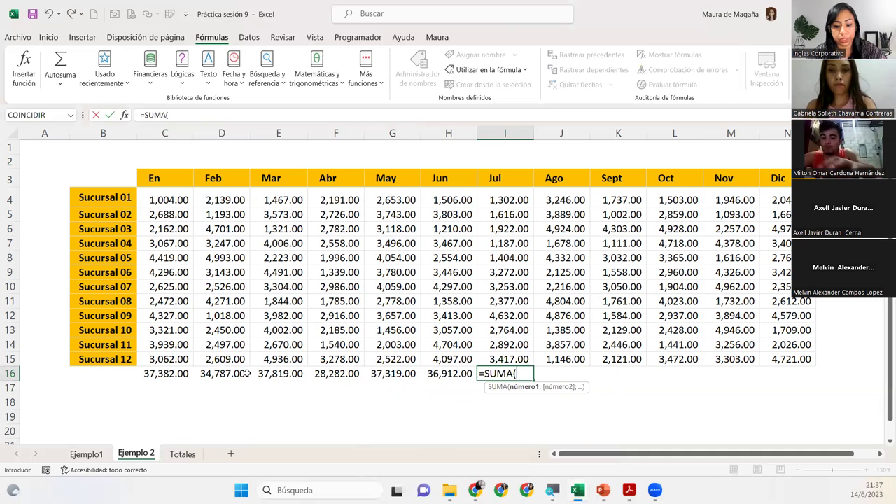
{"action": "type", "text": "Jul"}
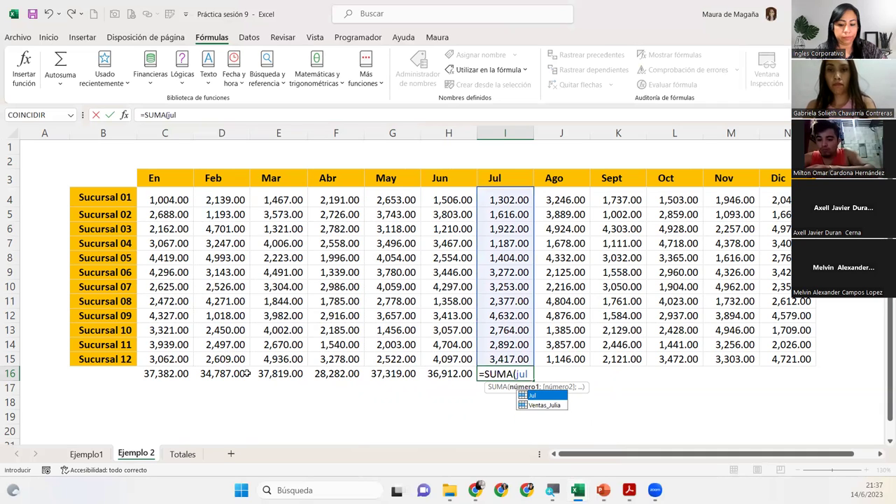
{"action": "key", "text": "Tab"}
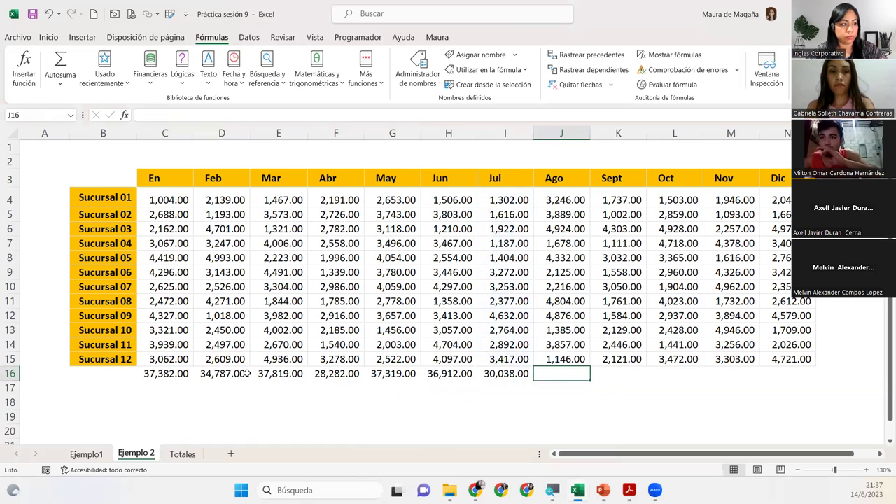
{"action": "type", "text": "=s"}
{"action": "key", "text": "BackSpace"}
{"action": "type", "text": "sum"}
{"action": "key", "text": "Tab"}
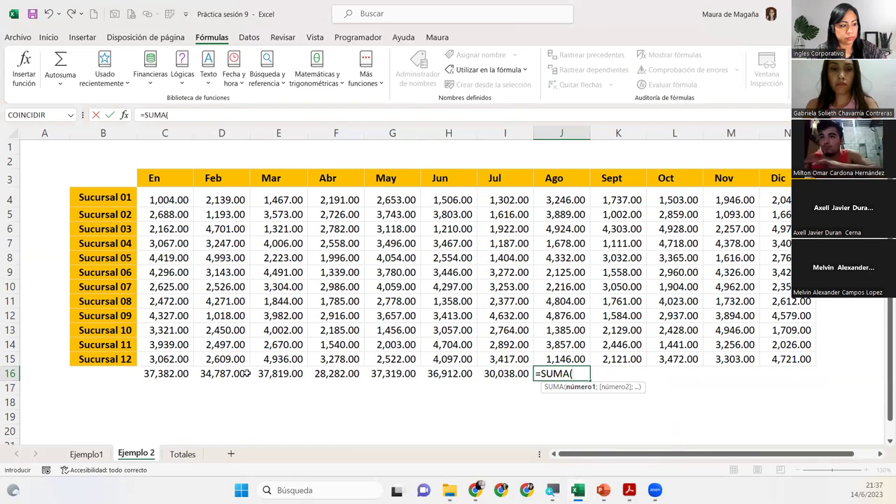
{"action": "type", "text": "ago"}
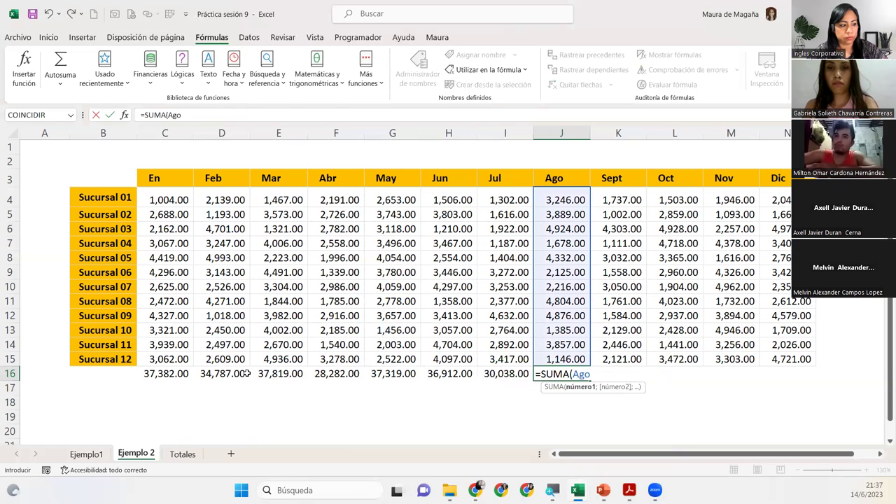
{"action": "type", "text": ")"}
{"action": "key", "text": "Tab"}
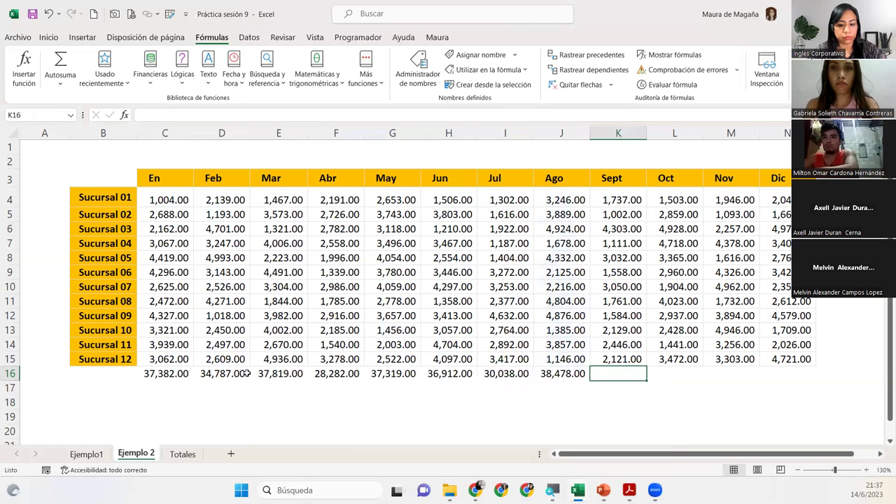
Add =SUMA(Sept), =SUMA(Oct) and =SUMA(nov) in K16 through M16.
{"action": "type", "text": "=sum"}
{"action": "key", "text": "Tab"}
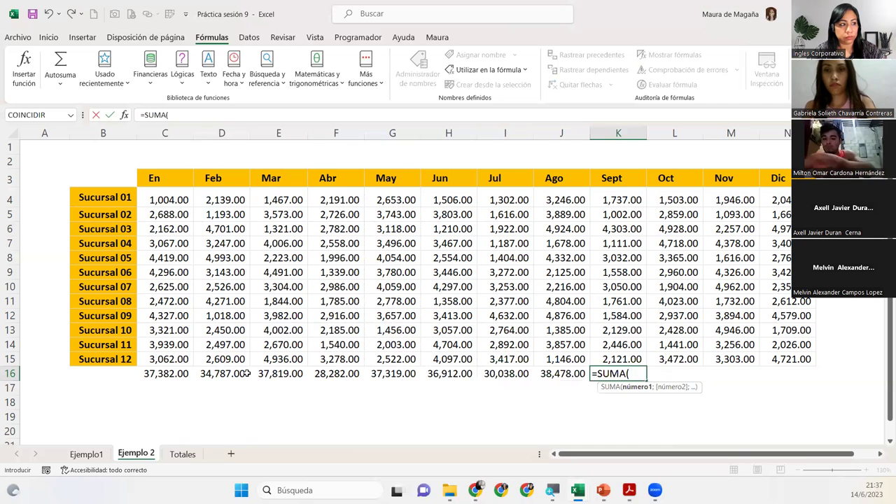
{"action": "type", "text": "Sept"}
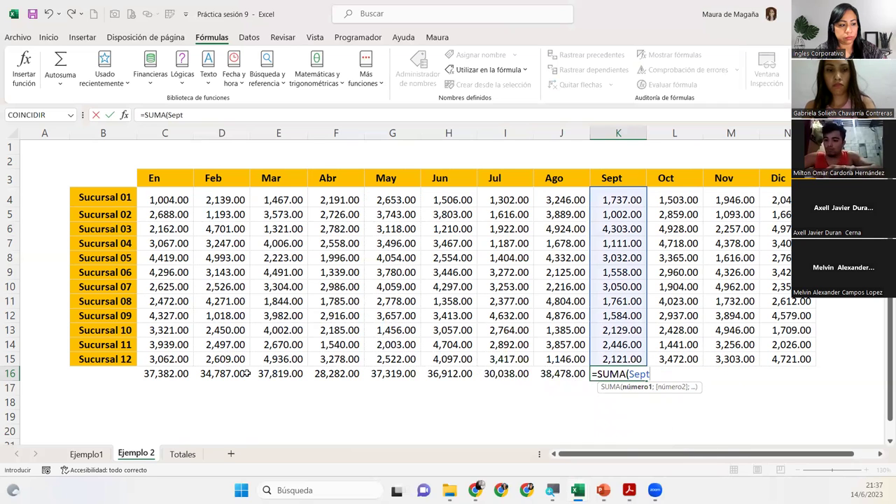
{"action": "type", "text": ")"}
{"action": "key", "text": "Tab"}
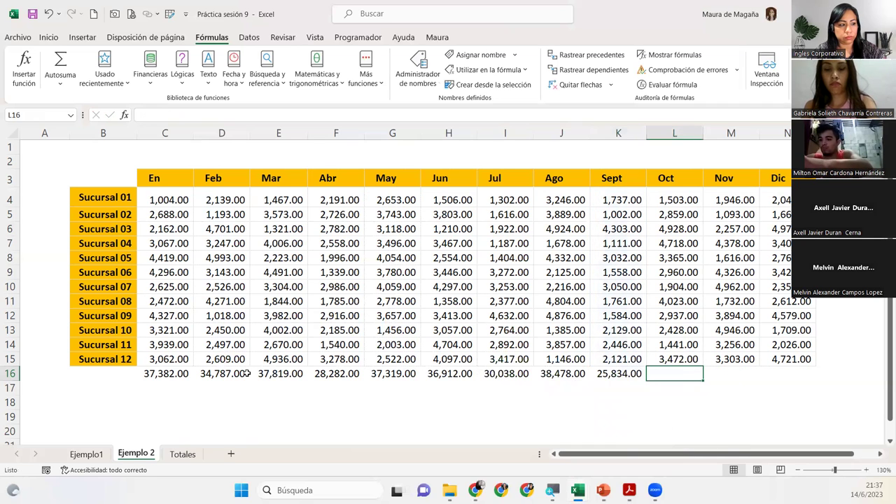
{"action": "type", "text": "="}
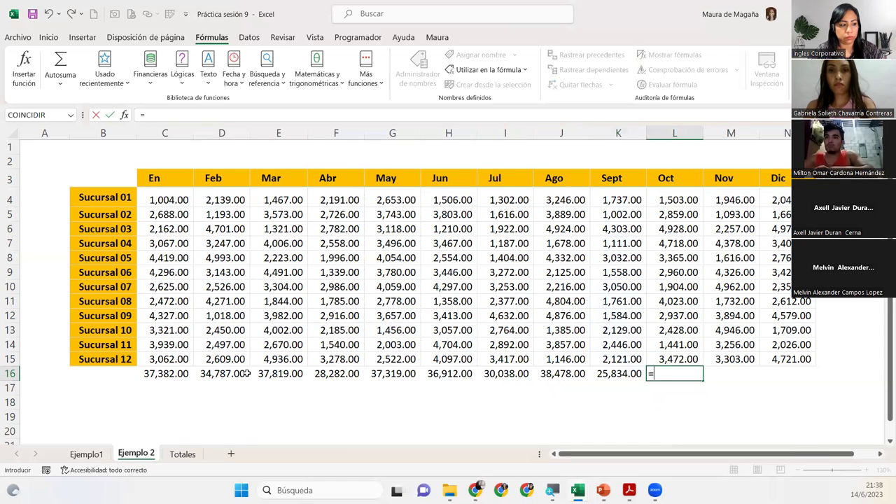
{"action": "type", "text": "su"}
{"action": "key", "text": "Tab"}
{"action": "type", "text": "Oct)"}
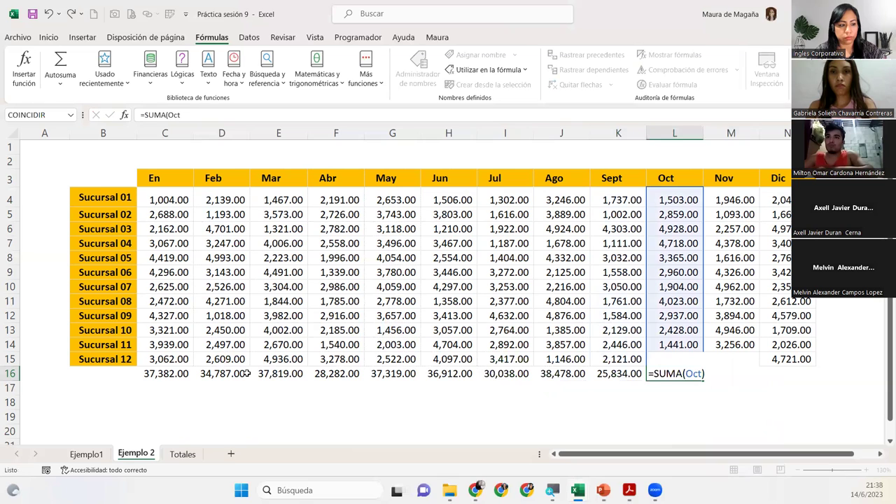
{"action": "key", "text": "Tab"}
{"action": "type", "text": "=su"}
{"action": "key", "text": "Tab"}
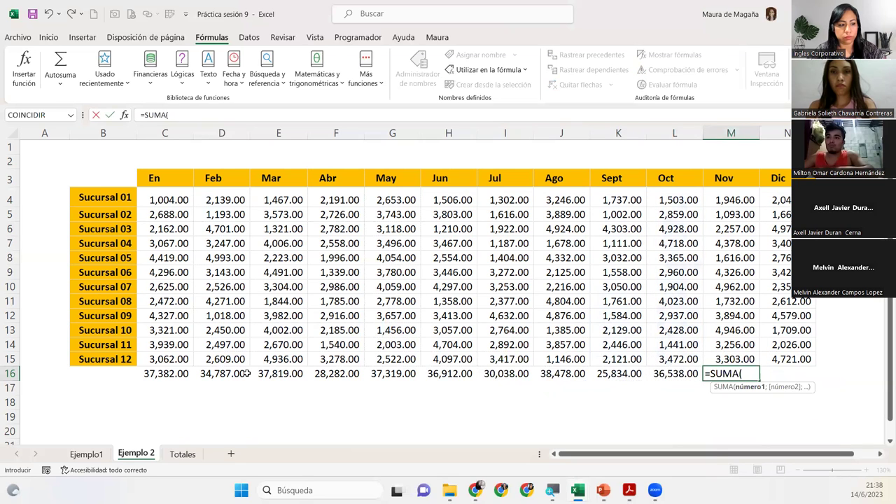
{"action": "type", "text": "nov"}
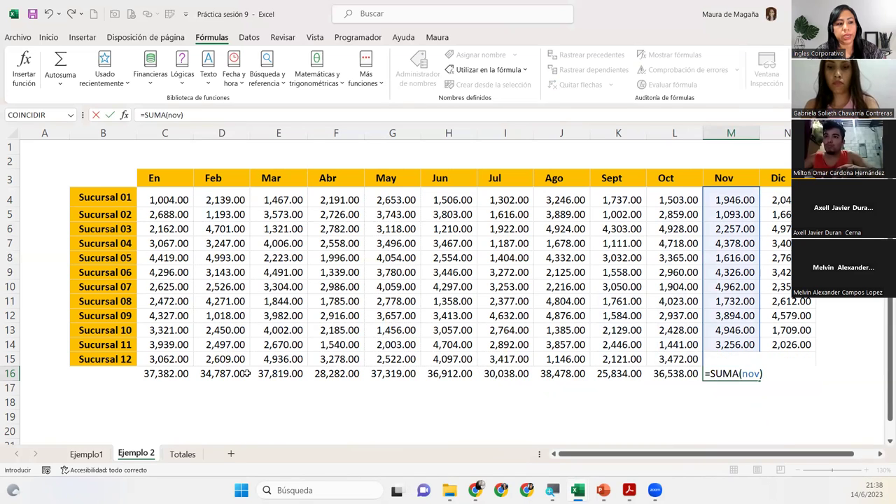
{"action": "key", "text": "Tab"}
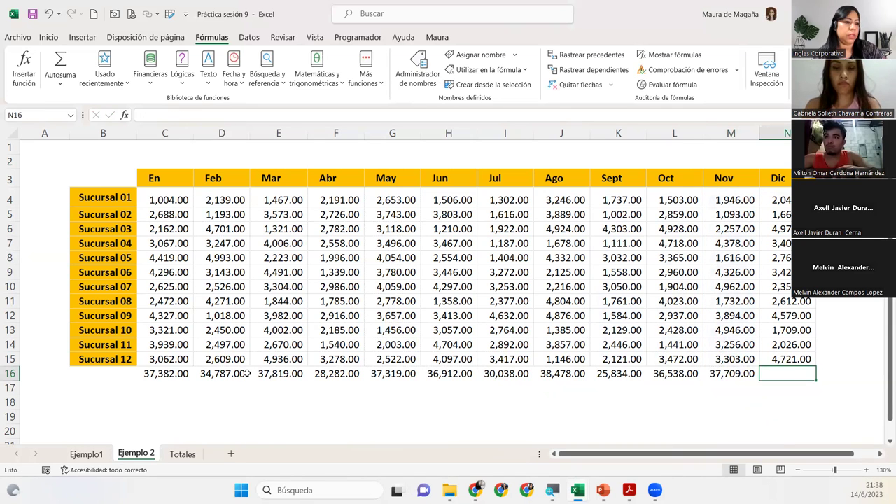
Copy M16's formula into N16 and change it to =SUMA(Dic), giving 36,276.00.
{"action": "left_click", "coordinate": [731, 372]}
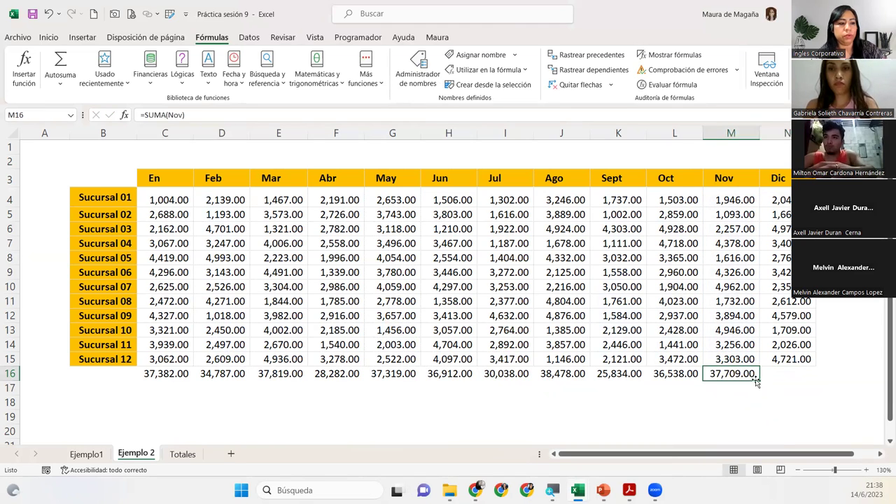
{"action": "left_click_drag", "start_coordinate": [761, 379], "coordinate": [789, 375]}
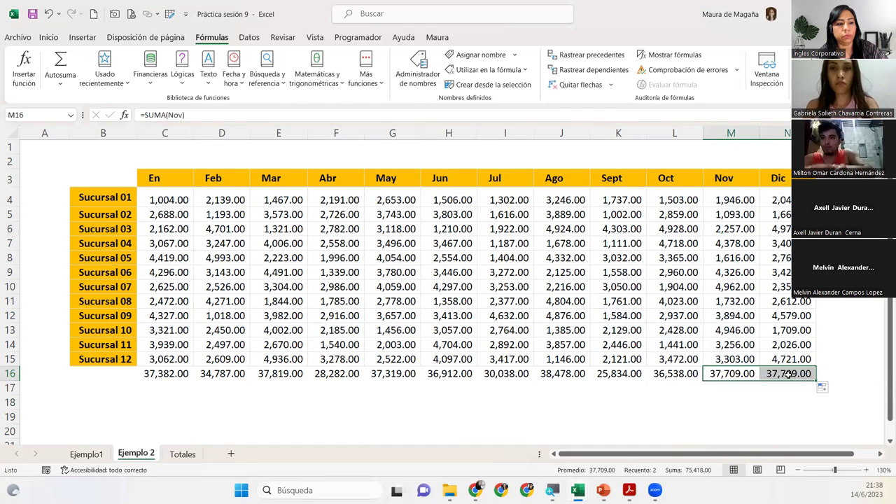
{"action": "double_click", "coordinate": [790, 375]}
{"action": "left_click_drag", "start_coordinate": [799, 374], "coordinate": [818, 374]}
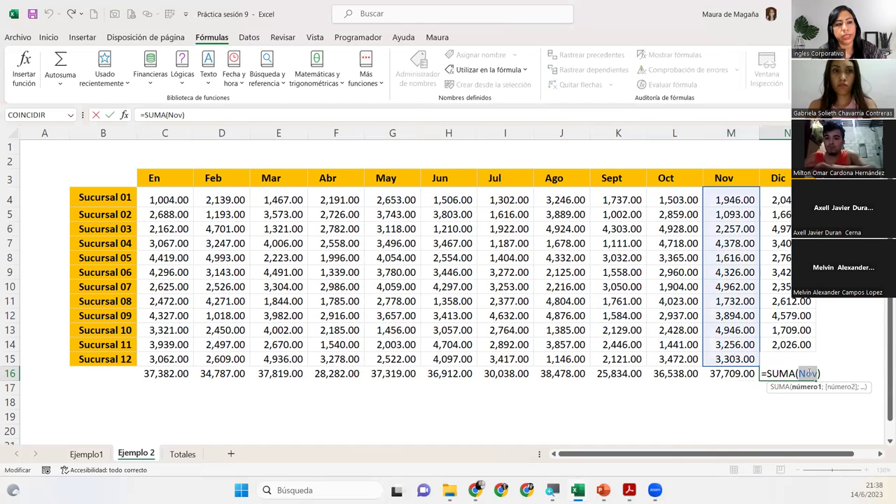
{"action": "type", "text": "dic"}
{"action": "key", "text": "Tab"}
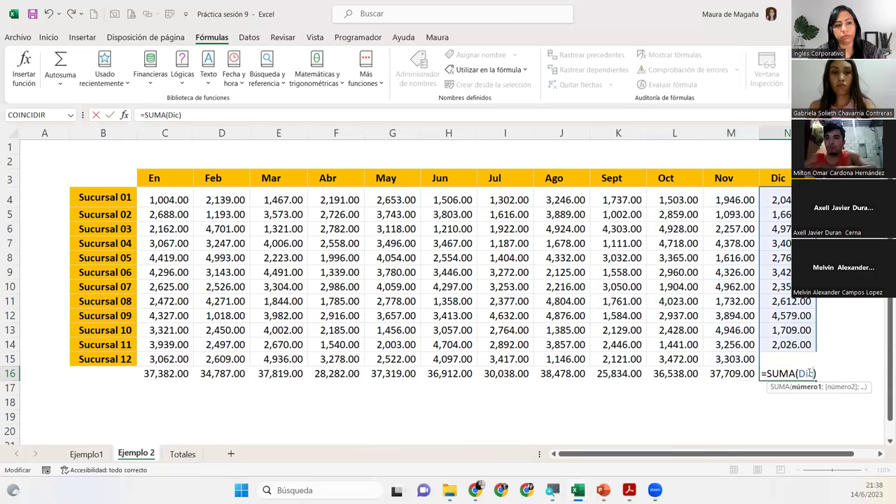
{"action": "key", "text": "Return"}
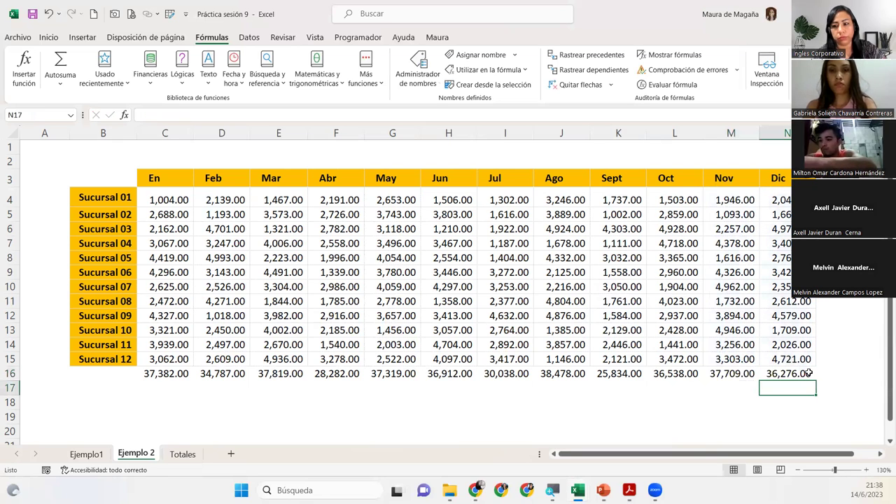
{"action": "left_click", "coordinate": [797, 373]}
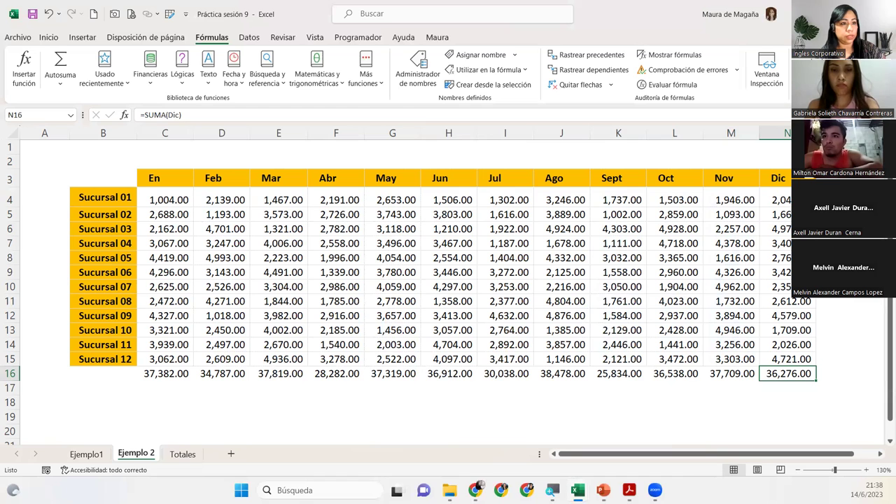
Add the heading 'Total Sucursal' in O3.
{"action": "left_click", "coordinate": [844, 200]}
{"action": "left_click", "coordinate": [881, 456]}
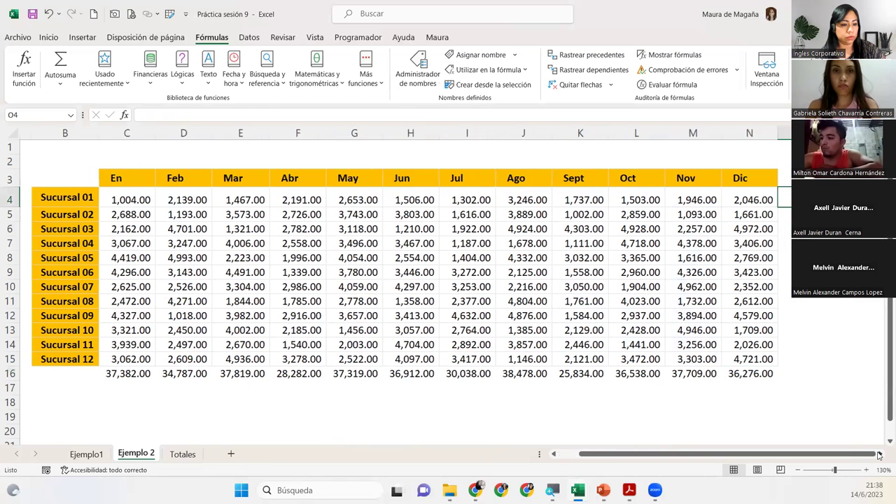
{"action": "left_click", "coordinate": [880, 456]}
{"action": "left_click", "coordinate": [725, 179]}
{"action": "type", "text": "Total "}
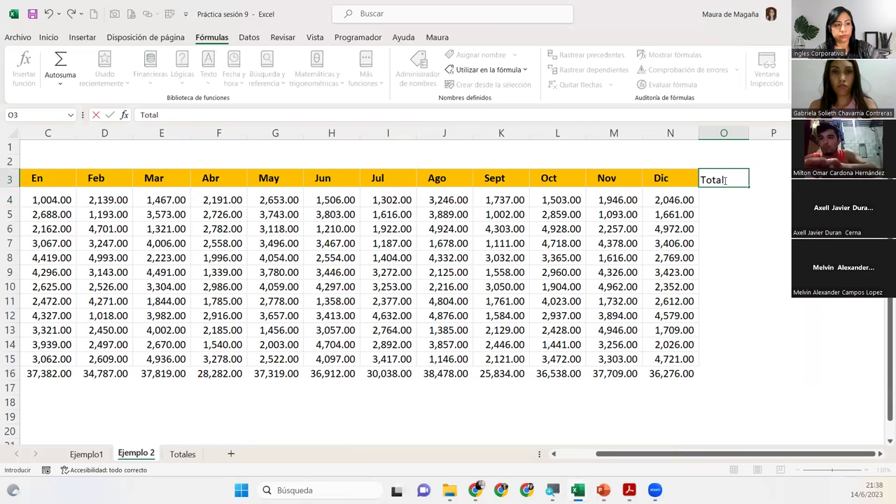
{"action": "type", "text": "Sucursal"}
{"action": "key", "text": "Return"}
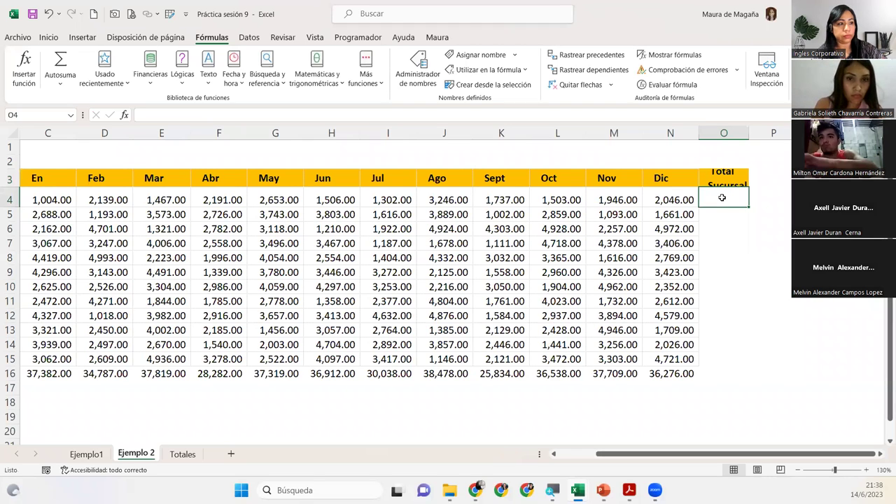
Enter =SUMA(Sucursal_01) in O4 and fill it down to O16.
{"action": "type", "text": "="}
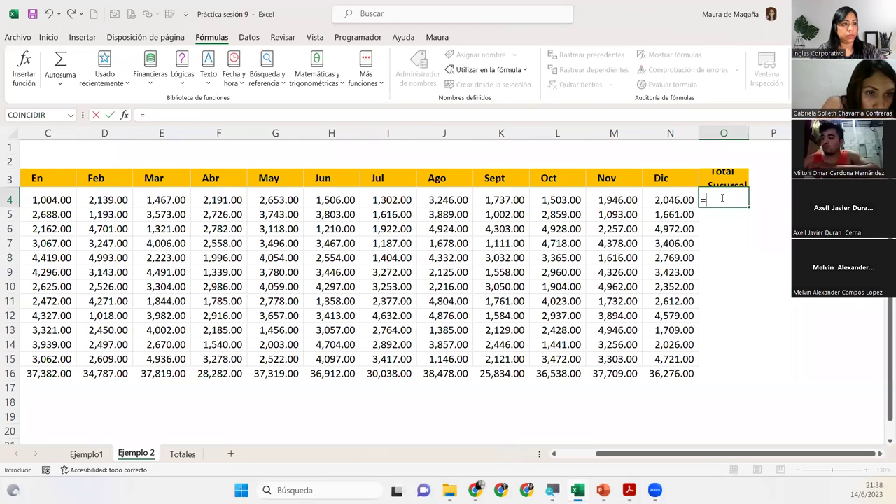
{"action": "type", "text": "suma"}
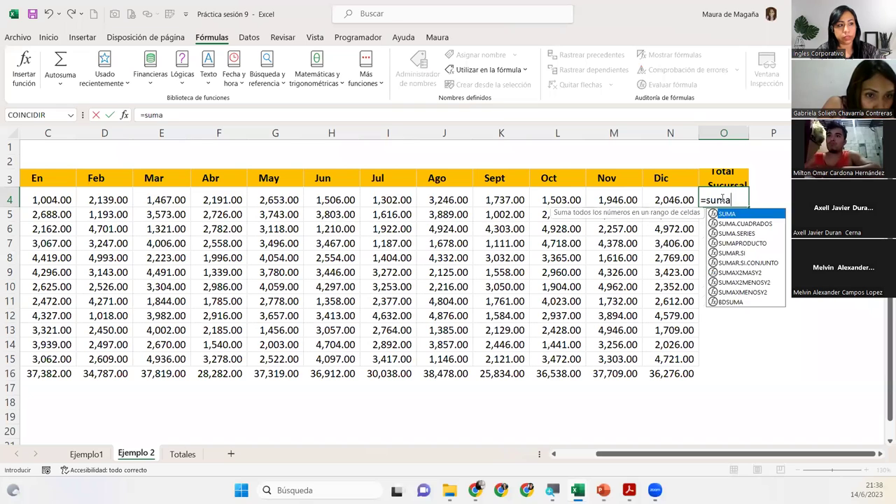
{"action": "key", "text": "Tab"}
{"action": "type", "text": "suc"}
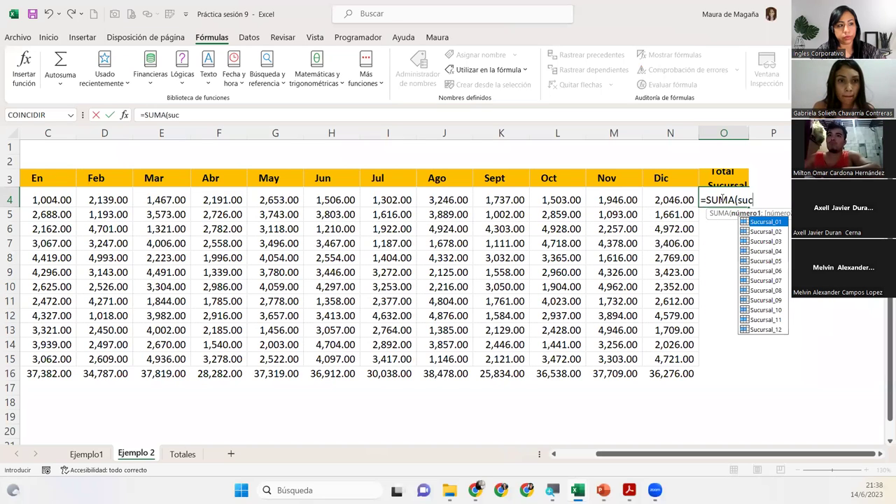
{"action": "key", "text": "Return"}
{"action": "left_click", "coordinate": [723, 199]}
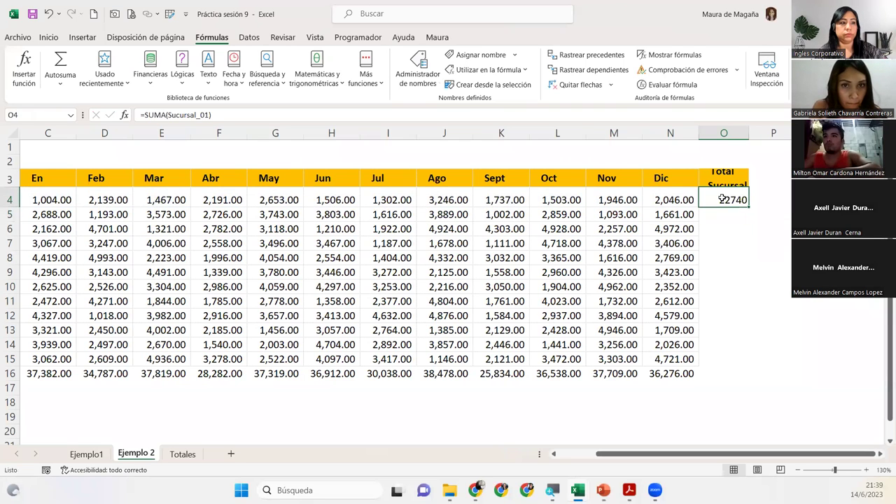
{"action": "left_click_drag", "start_coordinate": [750, 206], "coordinate": [755, 383]}
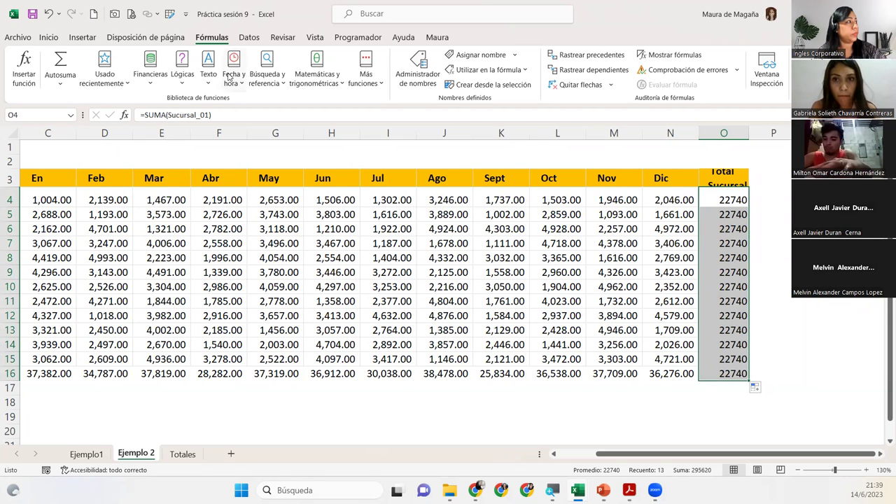
{"action": "left_click", "coordinate": [55, 35]}
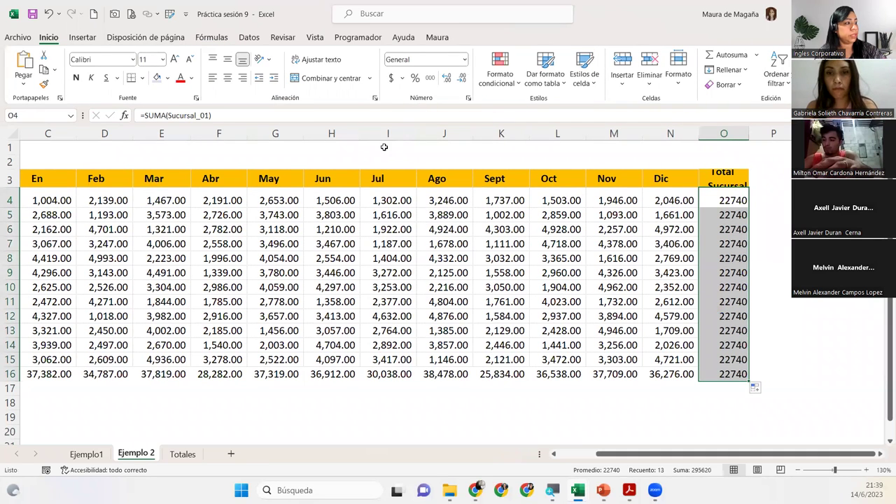
Apply thousands-separator style to O4:O16 so each total reads 22,740.00.
{"action": "left_click", "coordinate": [430, 78]}
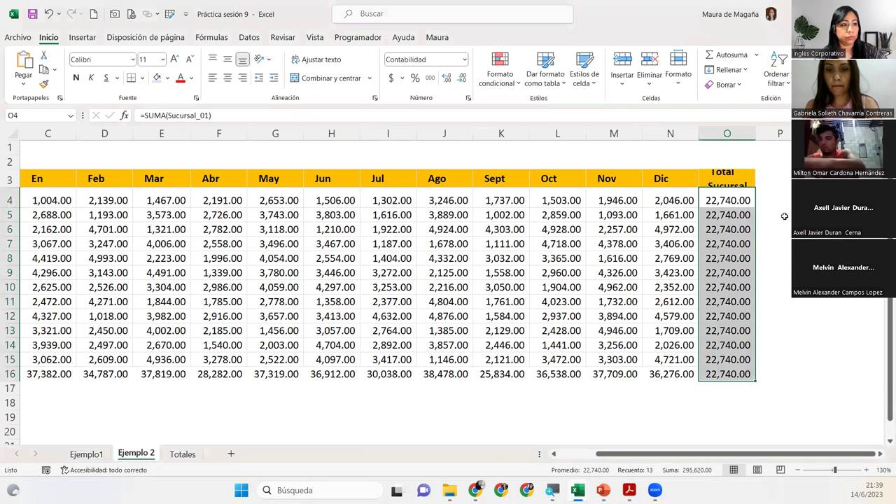
Make O5, O6 and O7 sum Sucursal_02, Sucursal_03 and Sucursal_04.
{"action": "double_click", "coordinate": [728, 215]}
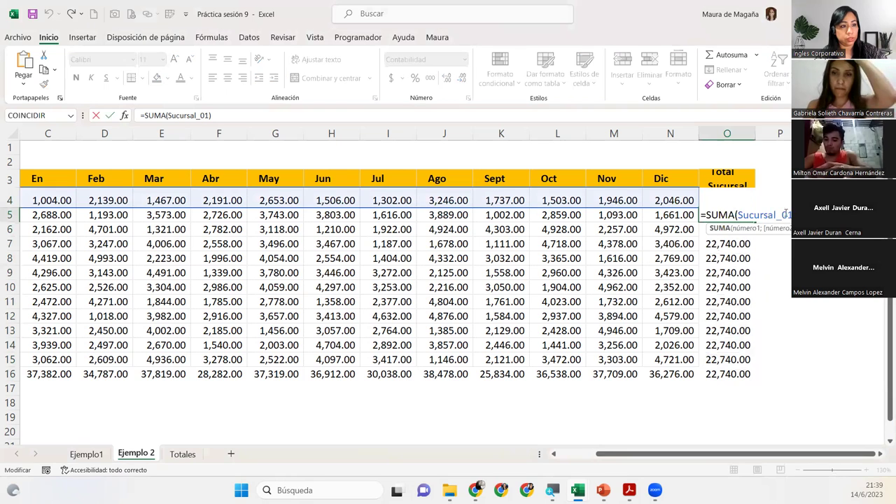
{"action": "key", "text": "BackSpace"}
{"action": "type", "text": "2"}
{"action": "key", "text": "Return"}
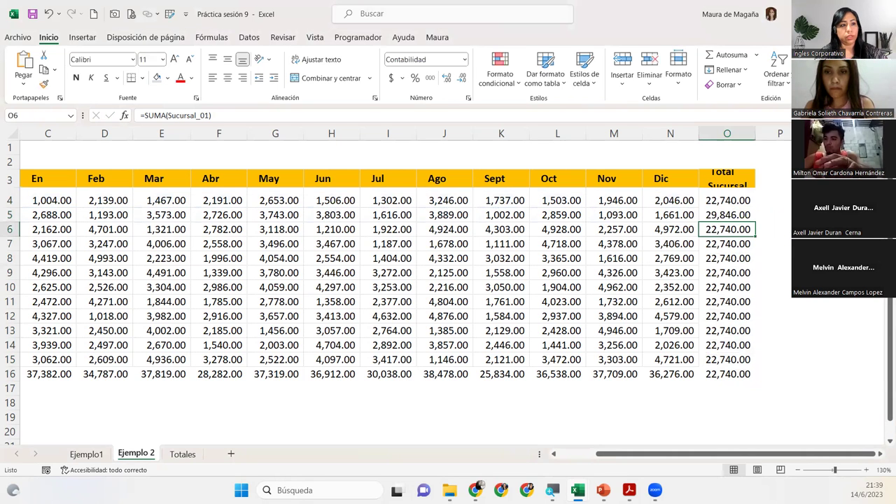
{"action": "key", "text": "F2"}
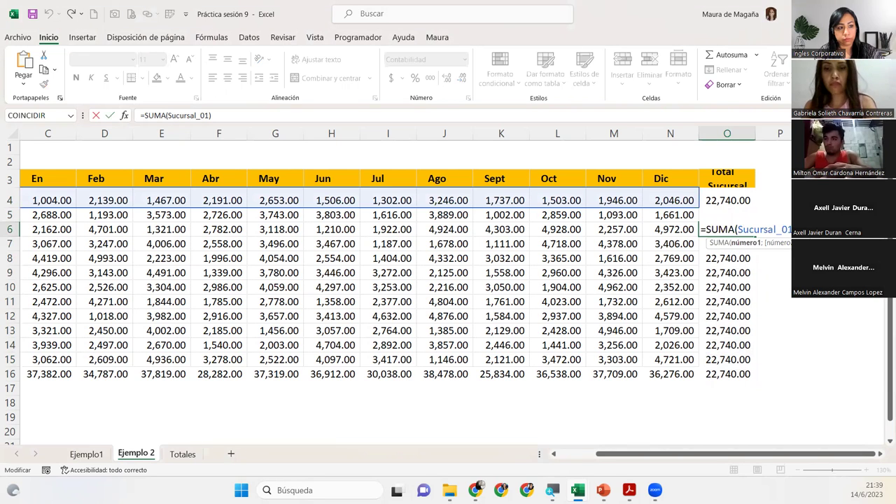
{"action": "key", "text": "BackSpace"}
{"action": "type", "text": "3"}
{"action": "key", "text": "Return"}
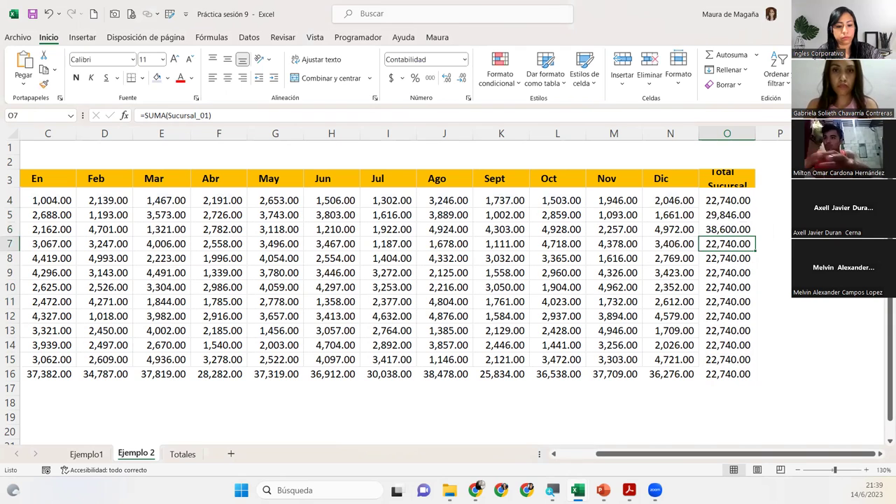
{"action": "key", "text": "F2"}
{"action": "key", "text": "BackSpace"}
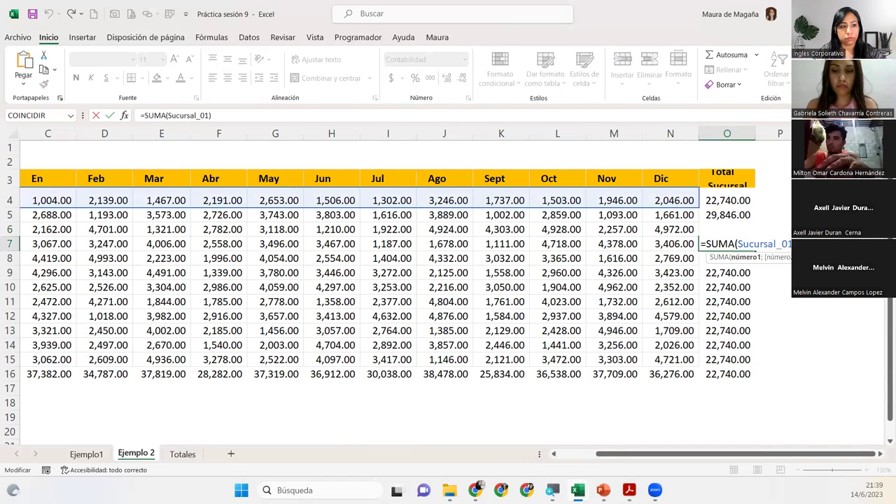
{"action": "type", "text": "4"}
{"action": "key", "text": "Return"}
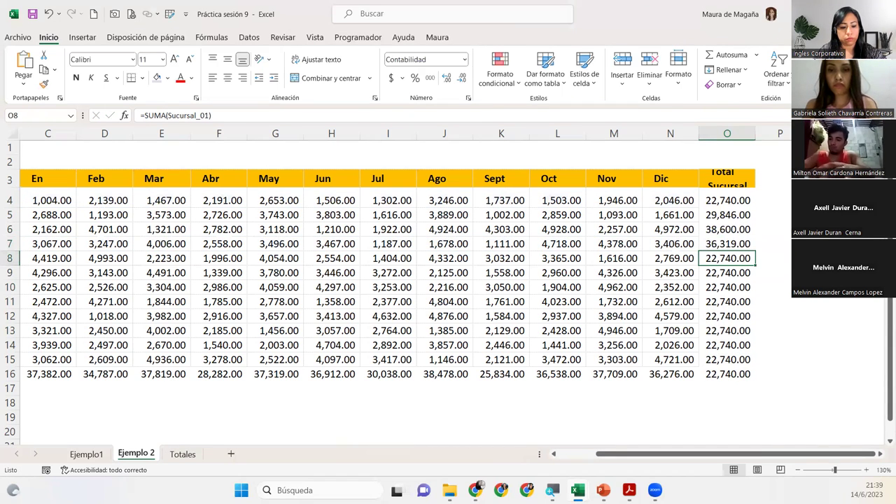
Change O8 and O9 to sum Sucursal_05 and Sucursal_06.
{"action": "double_click", "coordinate": [742, 259]}
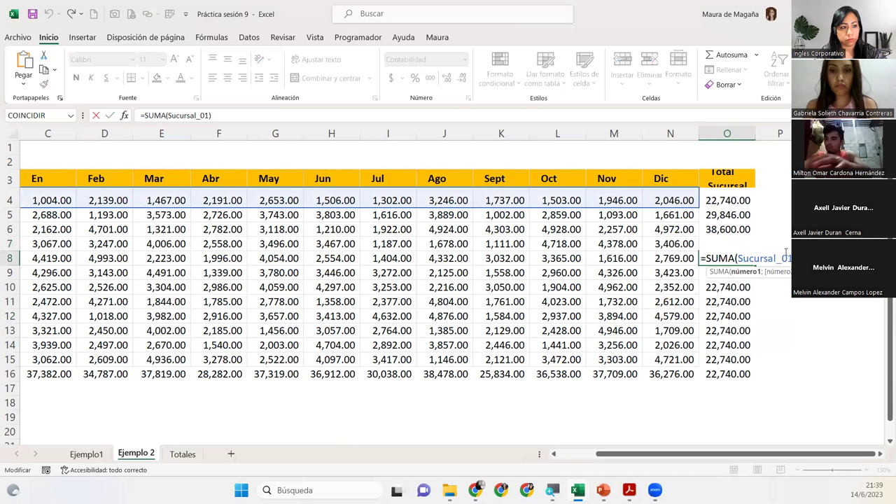
{"action": "key", "text": "BackSpace"}
{"action": "type", "text": "5"}
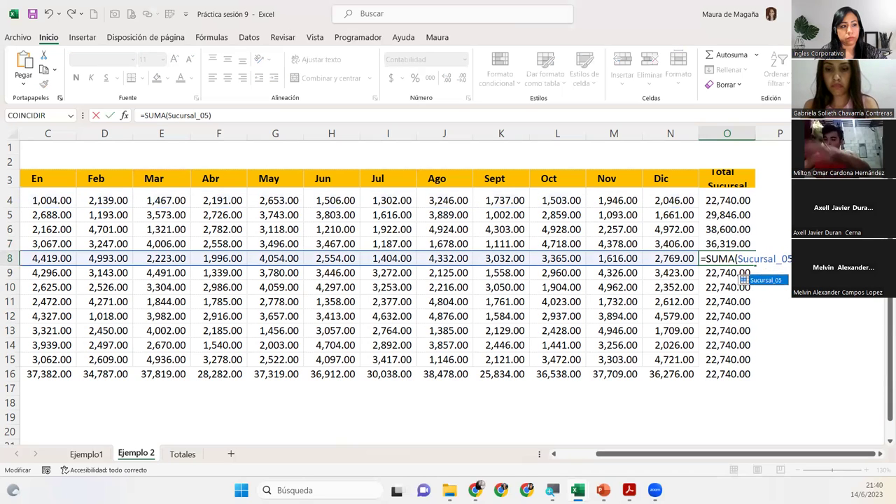
{"action": "key", "text": "Return"}
{"action": "double_click", "coordinate": [742, 273]}
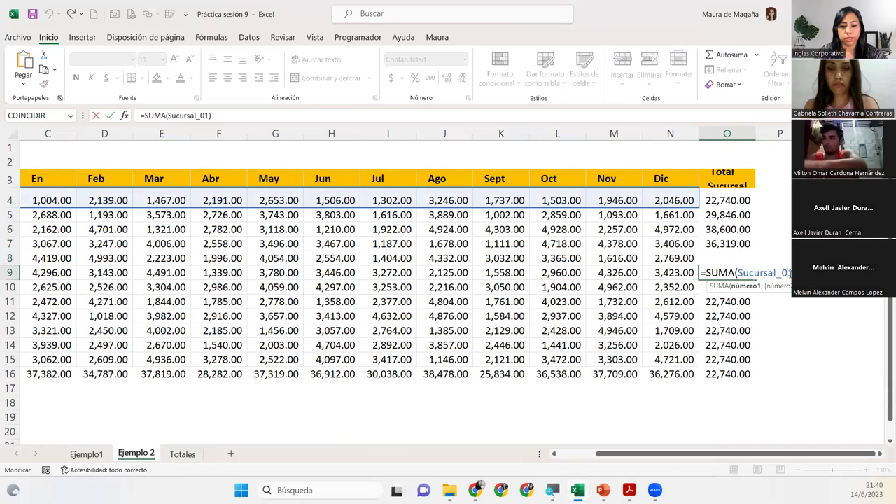
{"action": "key", "text": "BackSpace"}
{"action": "type", "text": "6"}
{"action": "key", "text": "Return"}
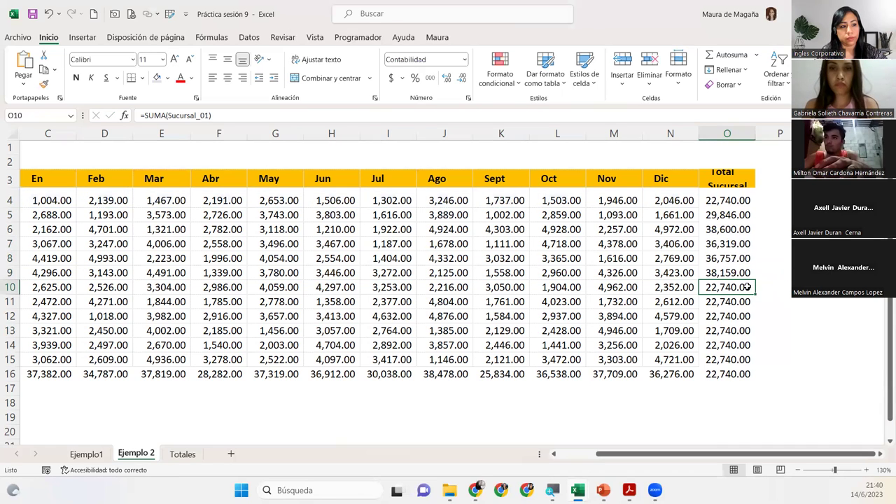
Edit the branch numbers in O10 and O11, leaving O12 unchanged.
{"action": "double_click", "coordinate": [748, 287]}
{"action": "key", "text": "BackSpace"}
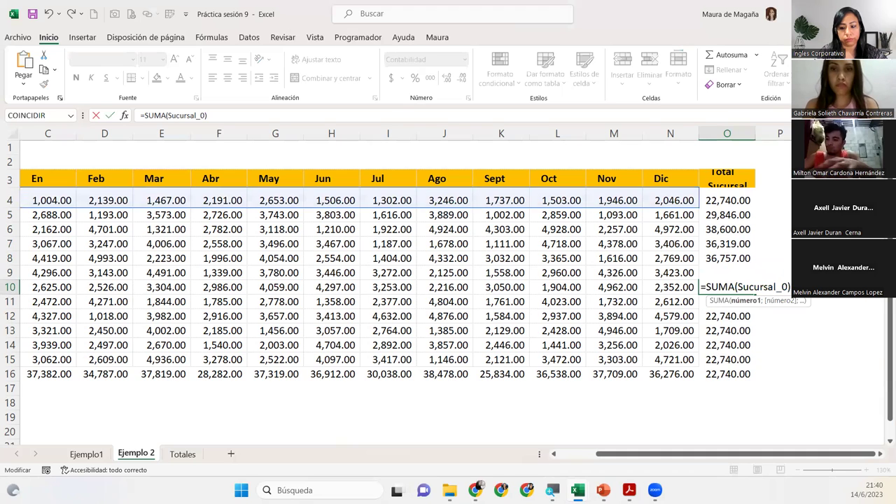
{"action": "type", "text": "6"}
{"action": "key", "text": "Return"}
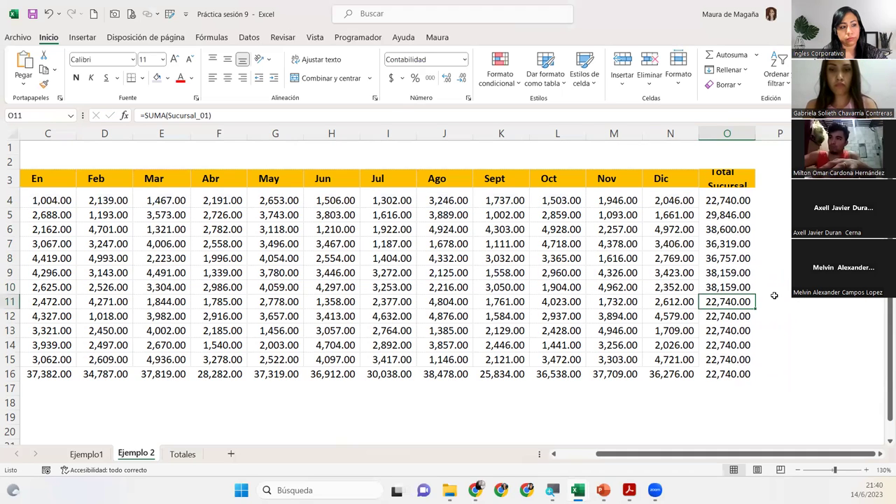
{"action": "double_click", "coordinate": [742, 303]}
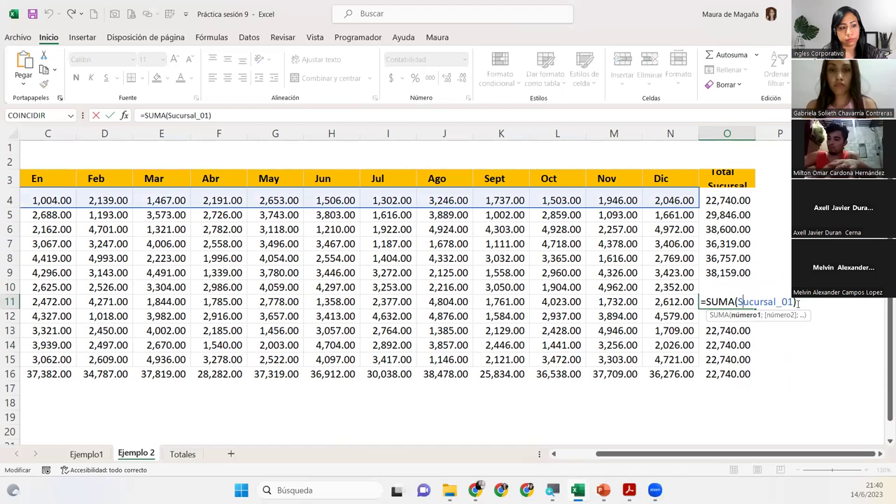
{"action": "key", "text": "BackSpace"}
{"action": "type", "text": "8"}
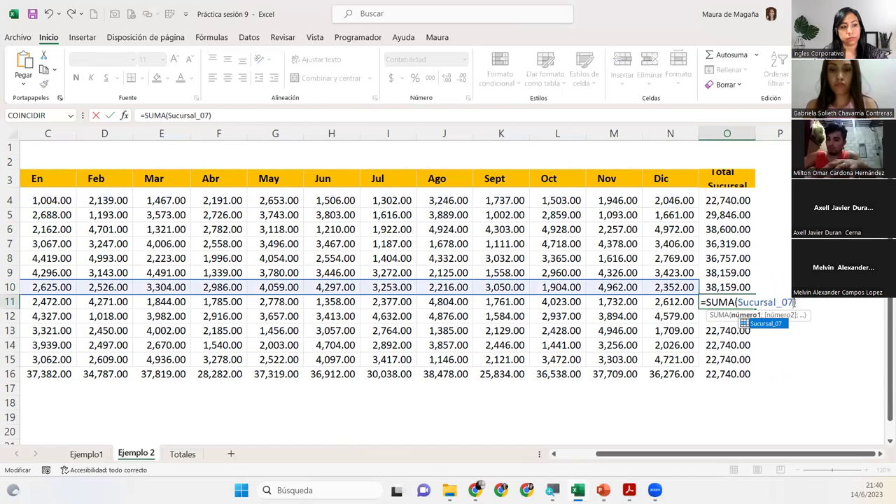
{"action": "key", "text": "Return"}
{"action": "double_click", "coordinate": [748, 316]}
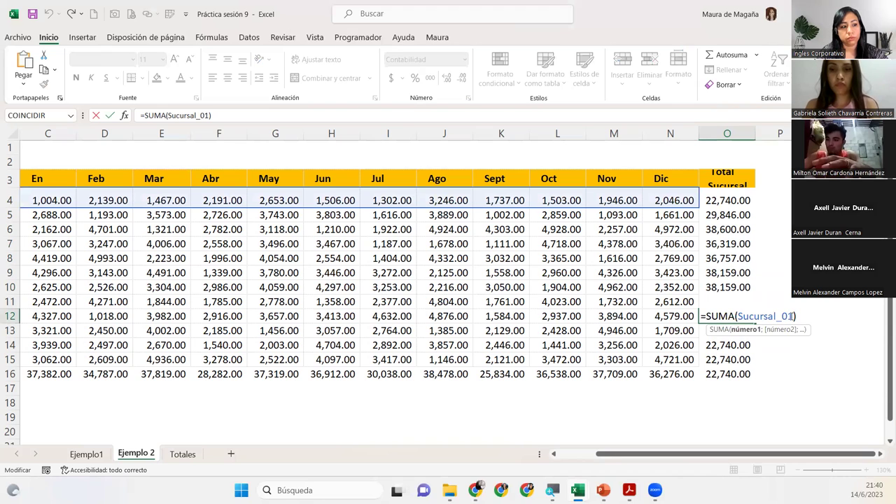
{"action": "key", "text": "Escape"}
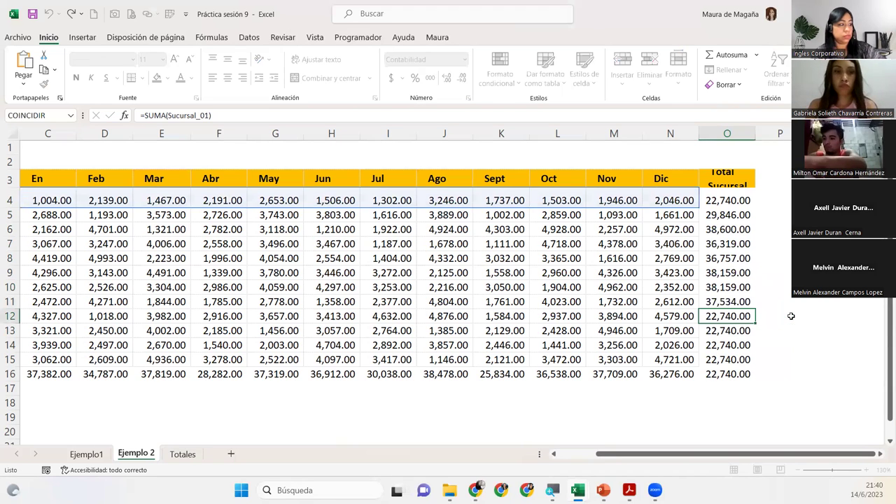
Zoom to 120% and review the O4–O11 SUMA formulas, finding O9 and O10 both sum Sucursal_06.
{"action": "left_click", "coordinate": [798, 470]}
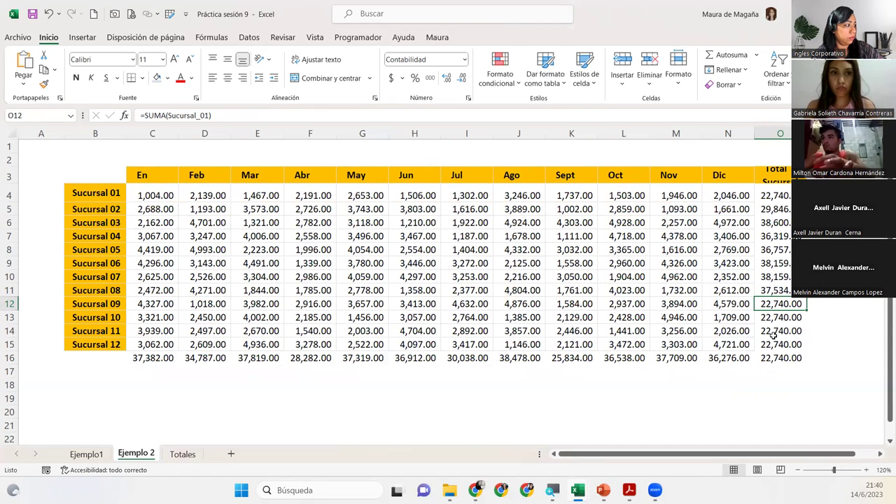
{"action": "left_click", "coordinate": [790, 291]}
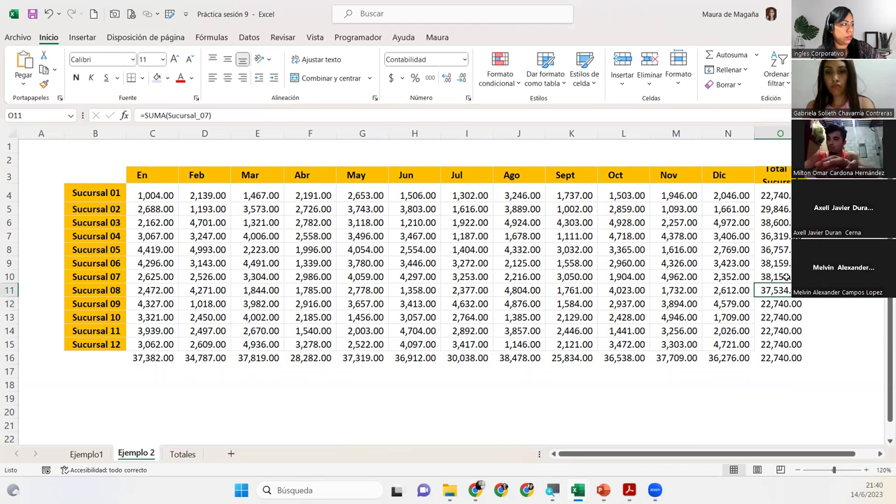
{"action": "left_click", "coordinate": [787, 277]}
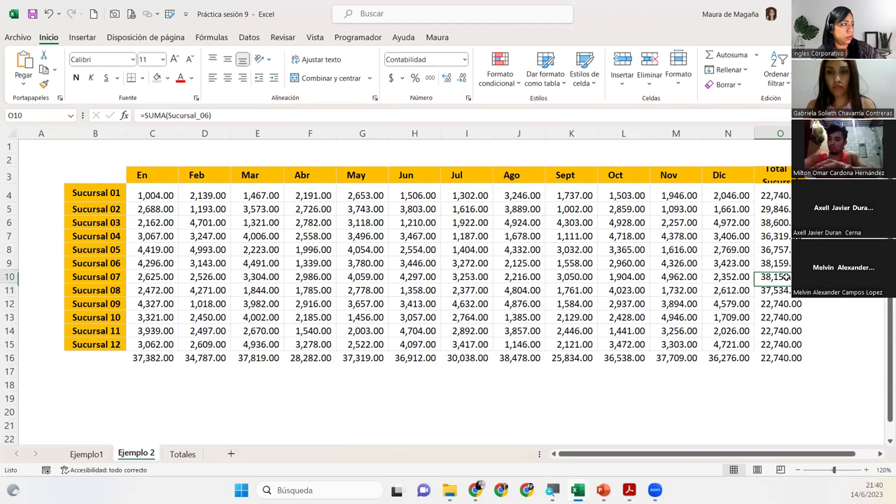
{"action": "left_click", "coordinate": [788, 196]}
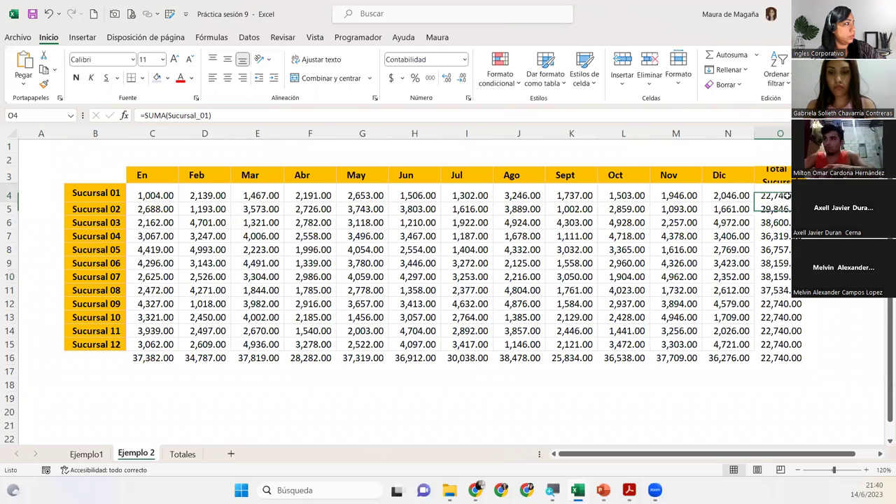
{"action": "left_click", "coordinate": [782, 212]}
{"action": "left_click", "coordinate": [779, 223]}
{"action": "left_click", "coordinate": [777, 238]}
{"action": "left_click", "coordinate": [776, 250]}
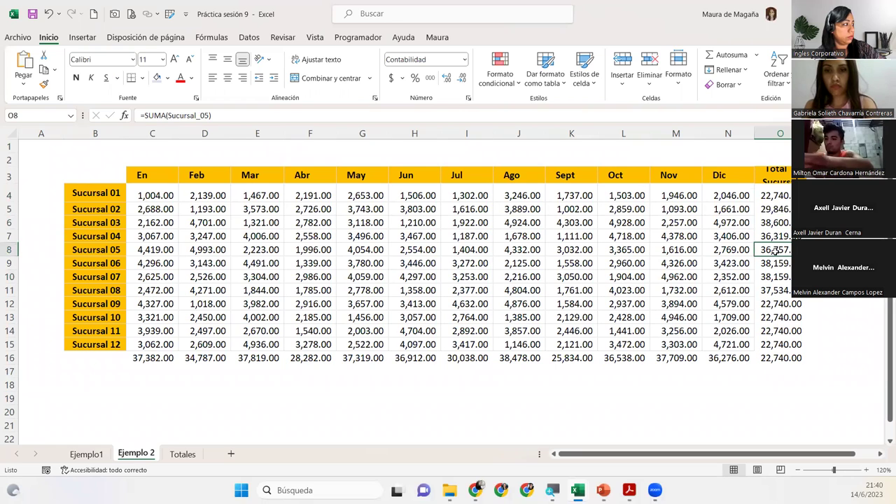
{"action": "left_click", "coordinate": [773, 263]}
{"action": "left_click", "coordinate": [773, 276]}
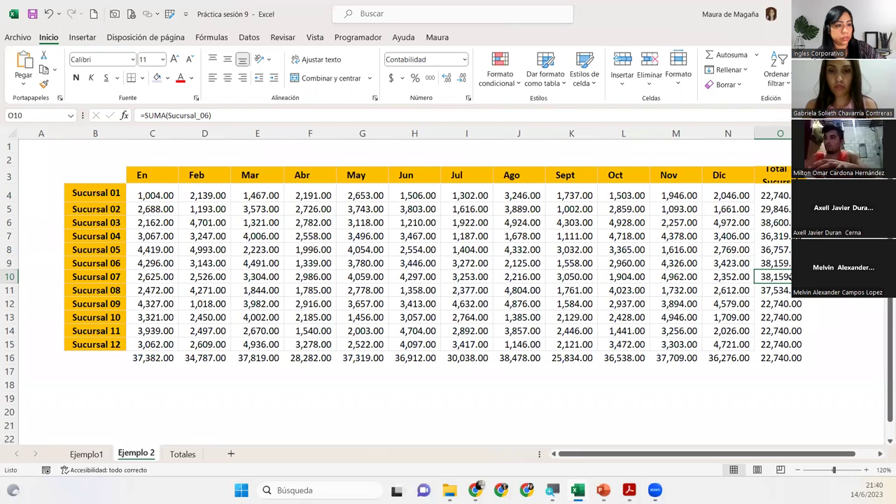
Correct O10 to sum Sucursal_07 and O11 to sum Sucursal_08.
{"action": "double_click", "coordinate": [790, 276]}
{"action": "key", "text": "BackSpace"}
{"action": "type", "text": "7"}
{"action": "key", "text": "Return"}
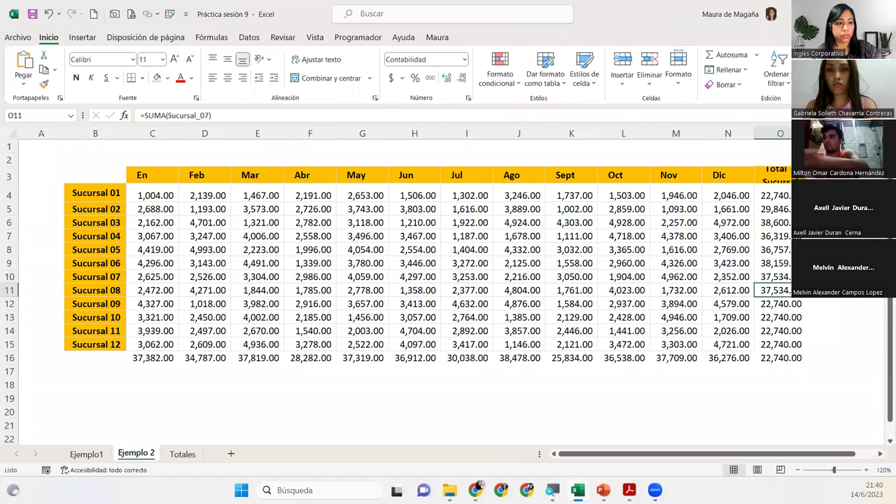
{"action": "key", "text": "F2"}
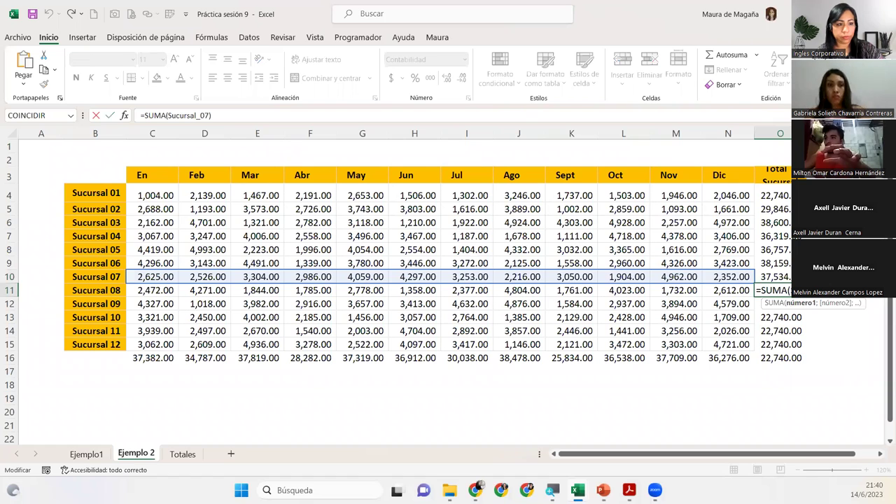
{"action": "key", "text": "BackSpace"}
{"action": "type", "text": "8"}
{"action": "key", "text": "Return"}
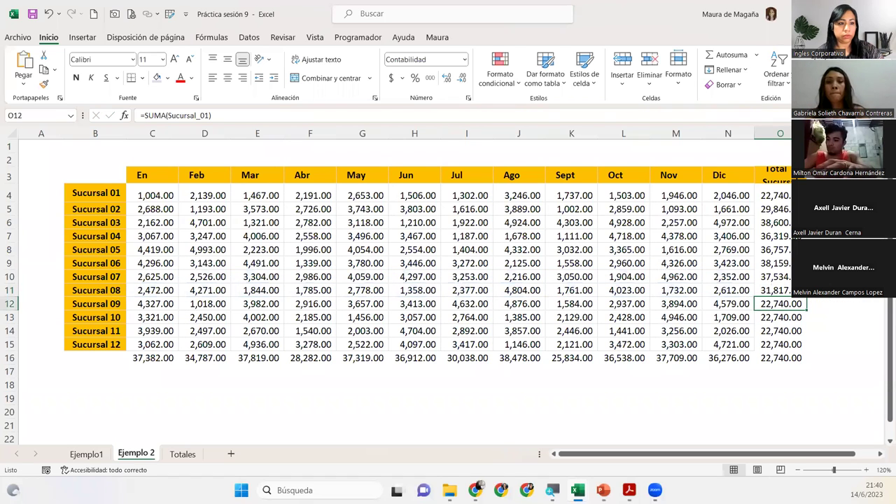
Point O12, O13 and O14 at Sucursal_09, Sucursal_10 and Sucursal_11.
{"action": "double_click", "coordinate": [791, 304]}
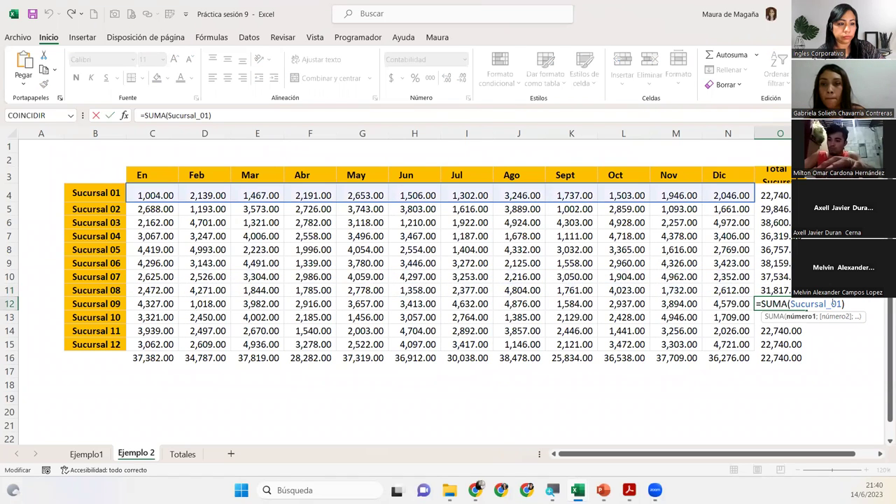
{"action": "key", "text": "BackSpace"}
{"action": "type", "text": "9"}
{"action": "key", "text": "Return"}
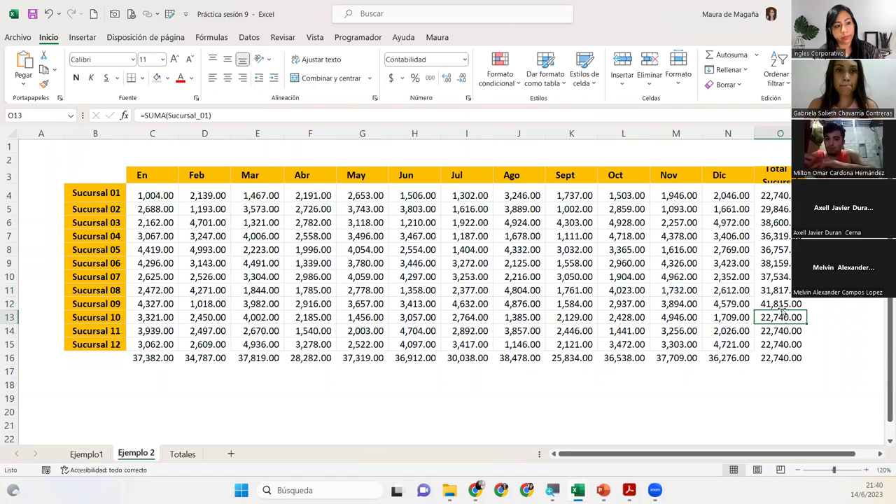
{"action": "double_click", "coordinate": [795, 317]}
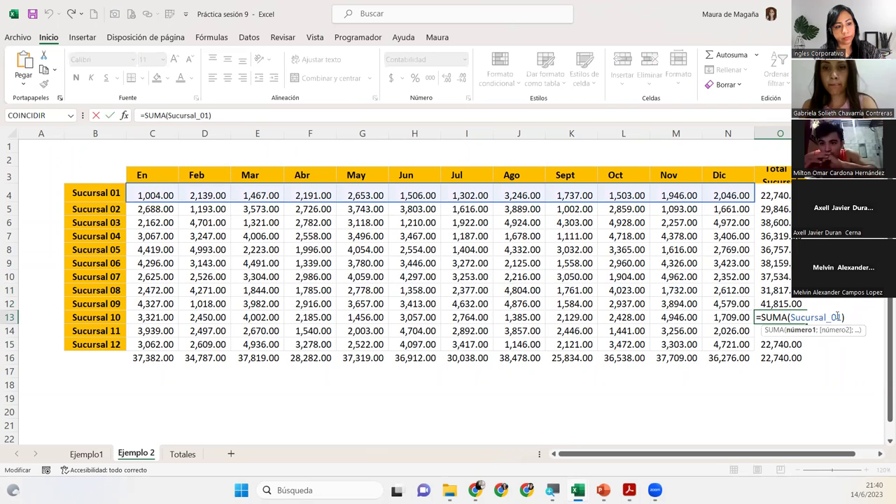
{"action": "key", "text": "BackSpace"}
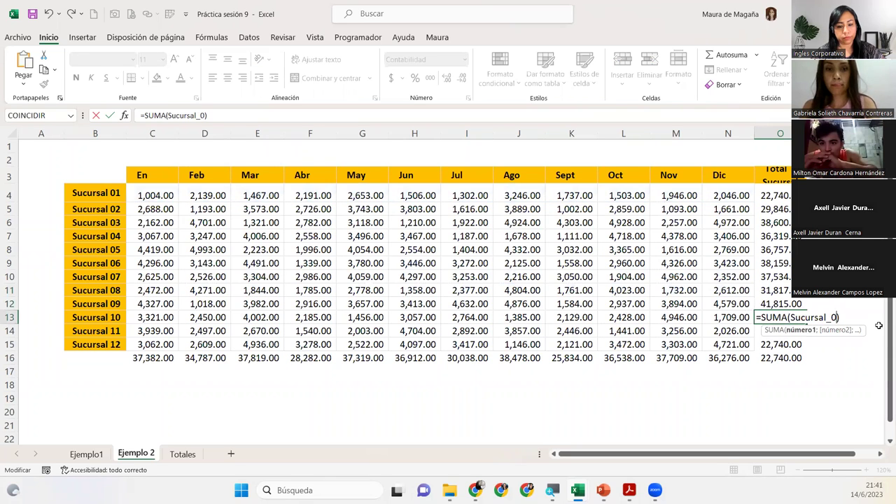
{"action": "type", "text": "1"}
{"action": "key", "text": "Return"}
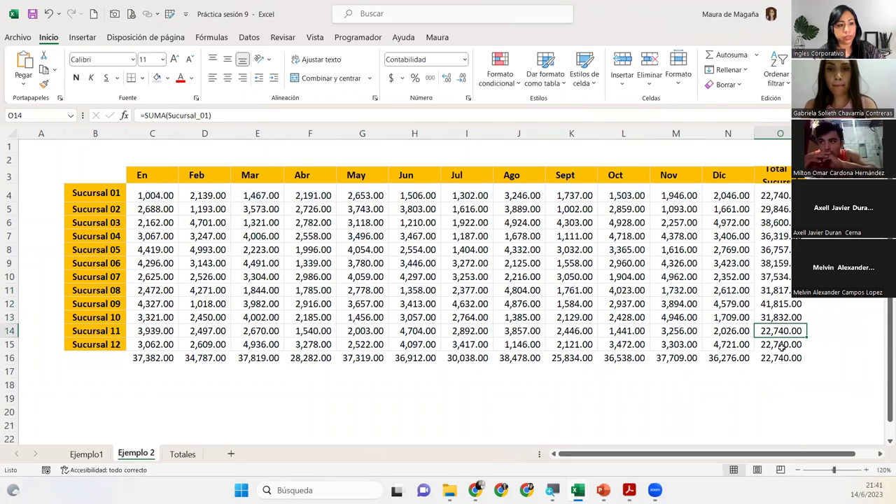
{"action": "double_click", "coordinate": [789, 330]}
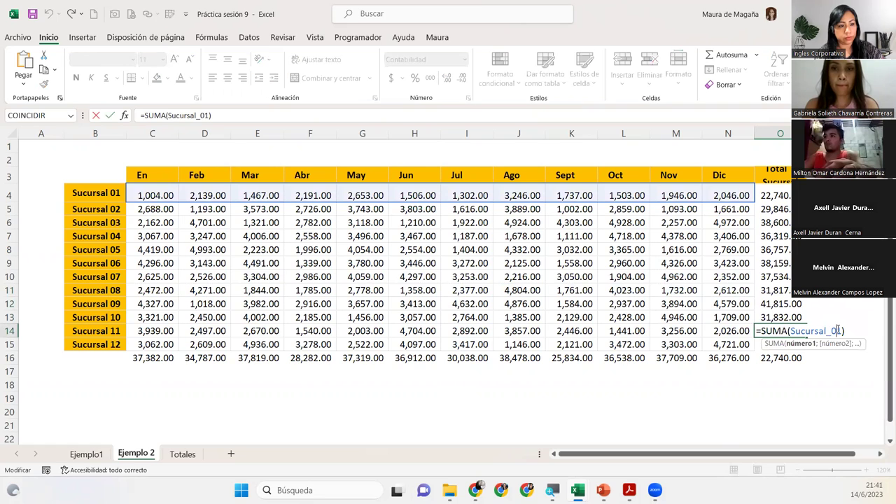
{"action": "key", "text": "BackSpace"}
{"action": "type", "text": "1"}
{"action": "key", "text": "Return"}
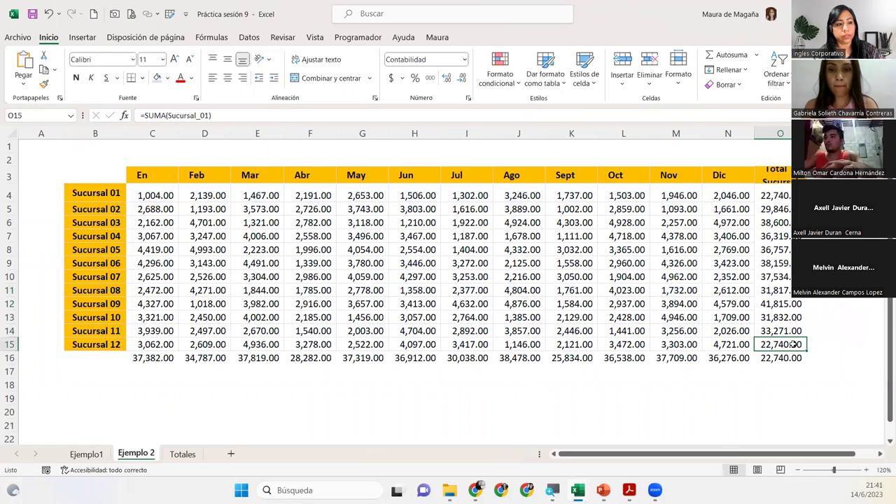
{"action": "left_click", "coordinate": [796, 330]}
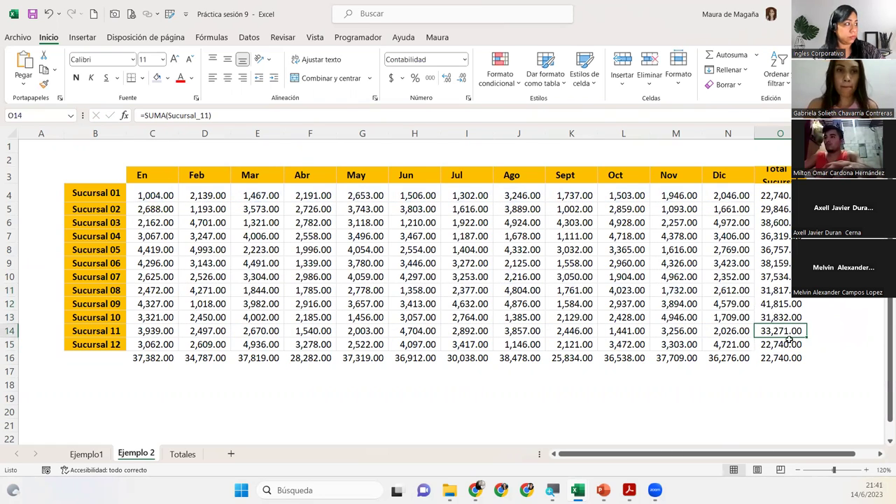
Clear the stray 22,740.00 total from O16.
{"action": "double_click", "coordinate": [789, 344]}
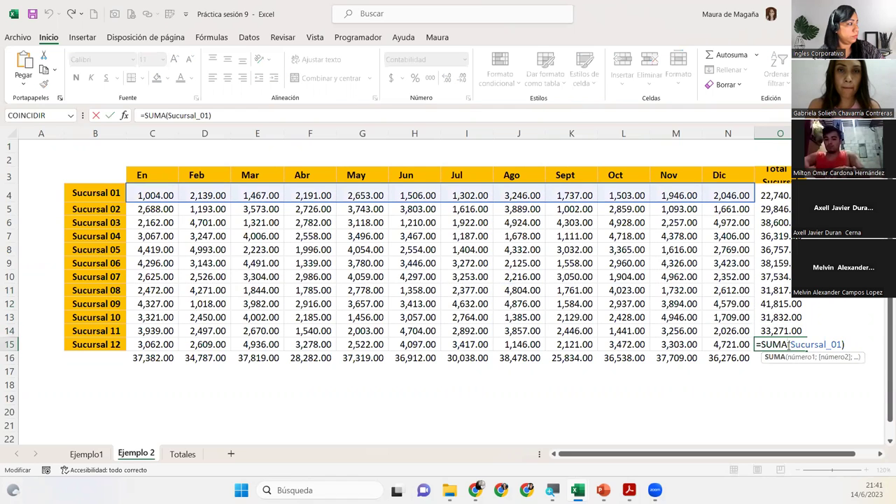
{"action": "left_click", "coordinate": [781, 304]}
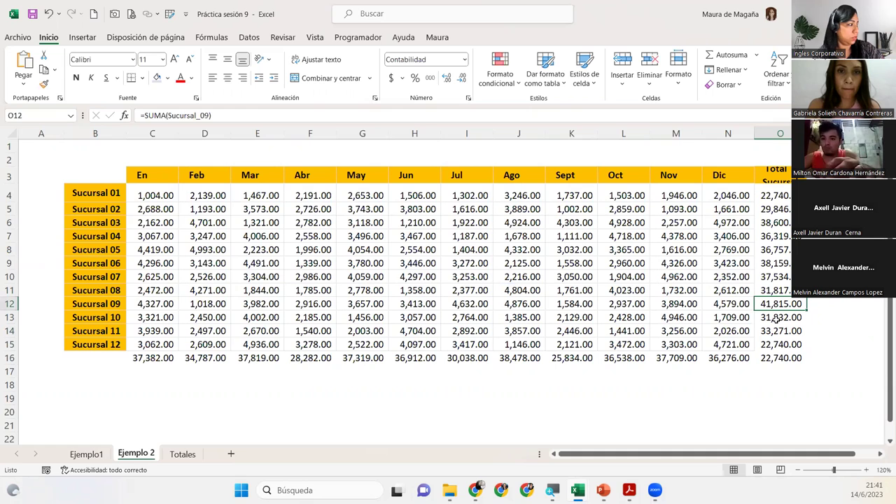
{"action": "left_click", "coordinate": [782, 355]}
{"action": "key", "text": "Delete"}
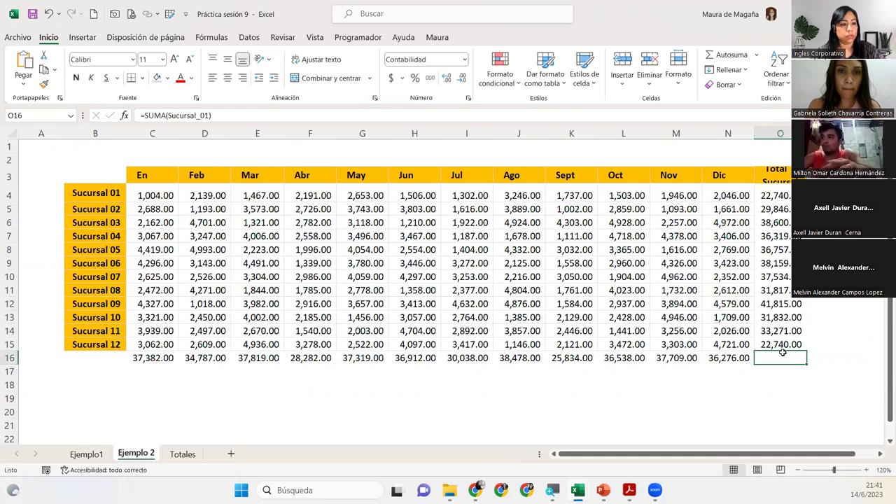
Make O15 sum Sucursal_12, giving 38,684.00, and recheck O14's formula.
{"action": "double_click", "coordinate": [783, 345]}
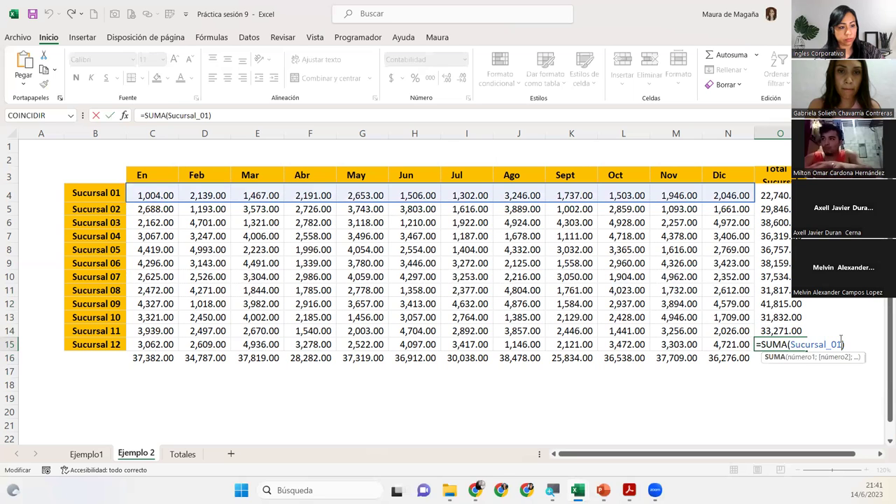
{"action": "key", "text": "BackSpace"}
{"action": "key", "text": "BackSpace"}
{"action": "type", "text": "12"}
{"action": "key", "text": "Return"}
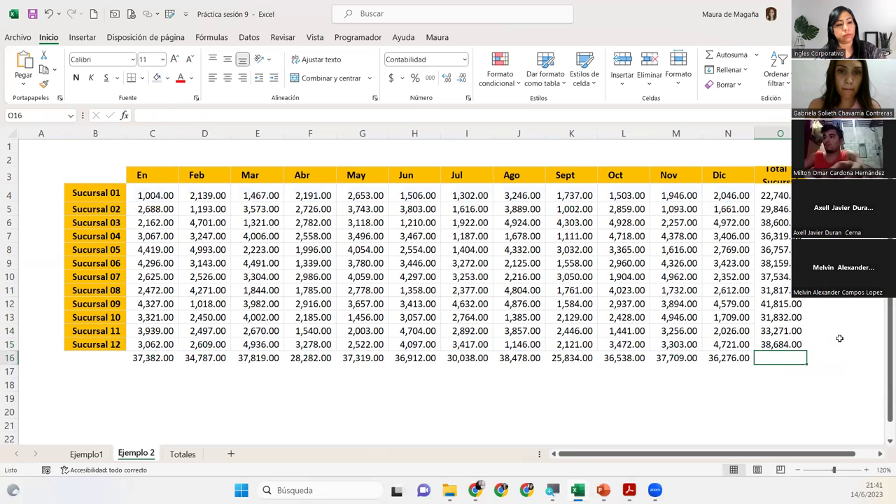
{"action": "left_click", "coordinate": [796, 344]}
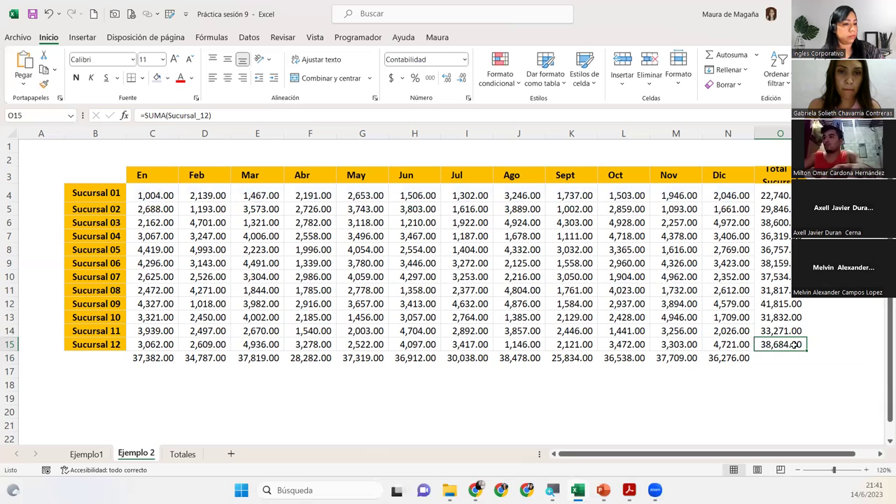
{"action": "left_click", "coordinate": [793, 329]}
Copy the Dic column N formatting onto the Total Sucursal column O with Format Painter.
{"action": "left_click", "coordinate": [784, 314]}
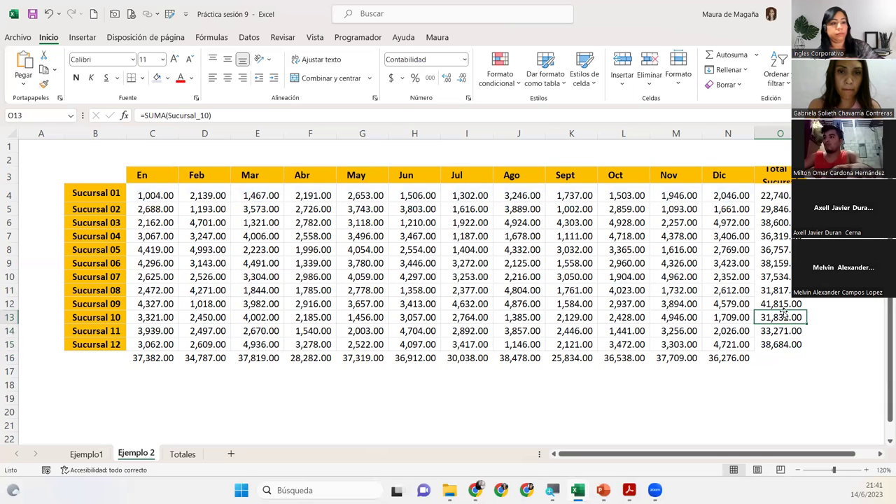
{"action": "left_click", "coordinate": [726, 141]}
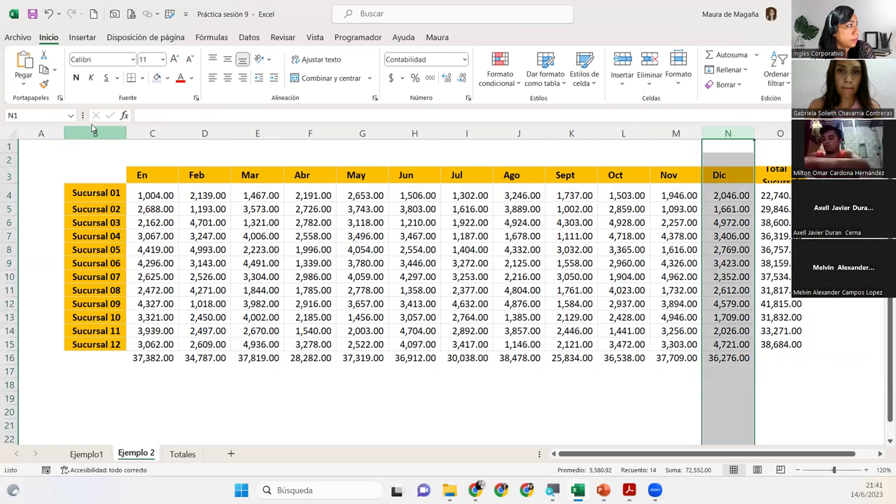
{"action": "left_click", "coordinate": [43, 83]}
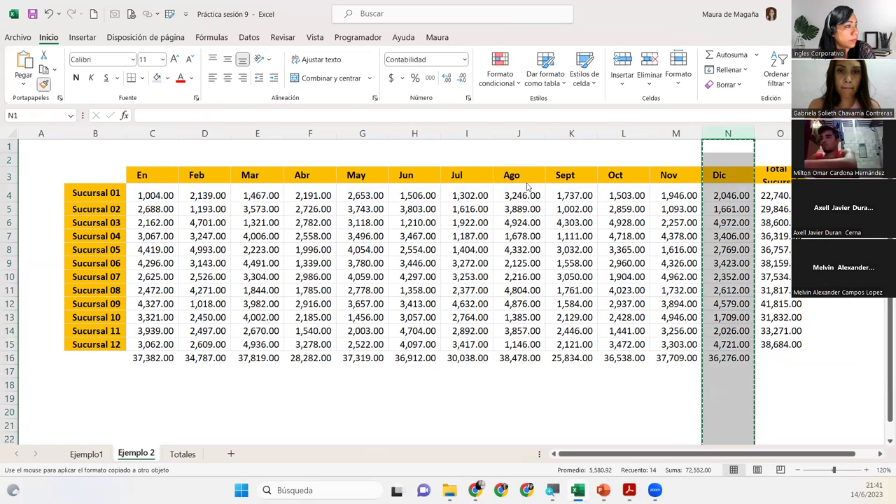
{"action": "left_click", "coordinate": [780, 136]}
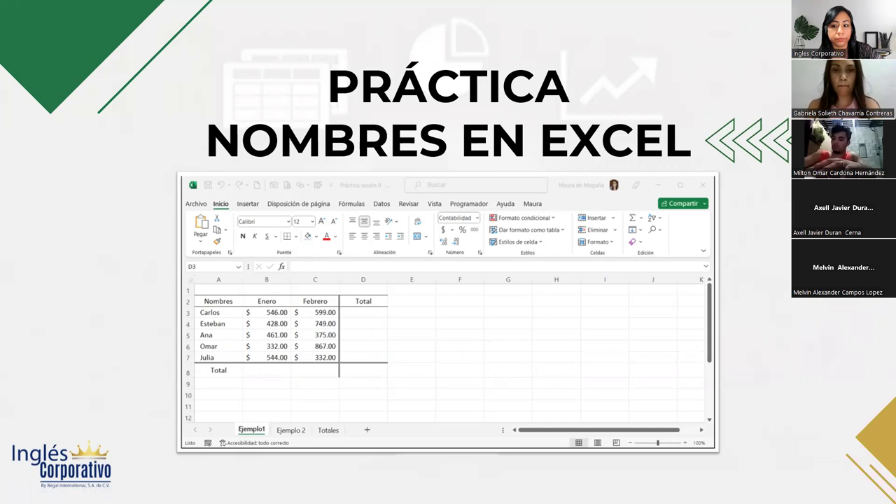
{"action": "key", "text": "alt+Tab"}
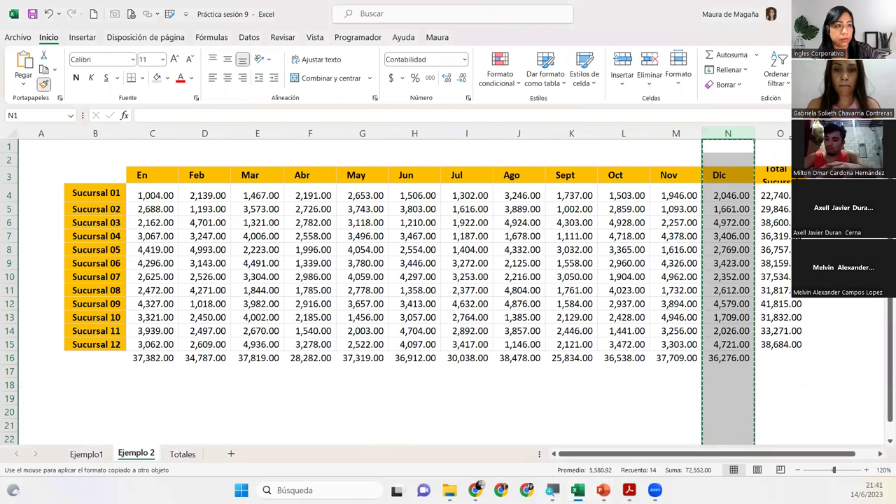
{"action": "left_click", "coordinate": [780, 133]}
Make row 3 taller so the Total Sucursal header fits.
{"action": "left_click", "coordinate": [762, 219]}
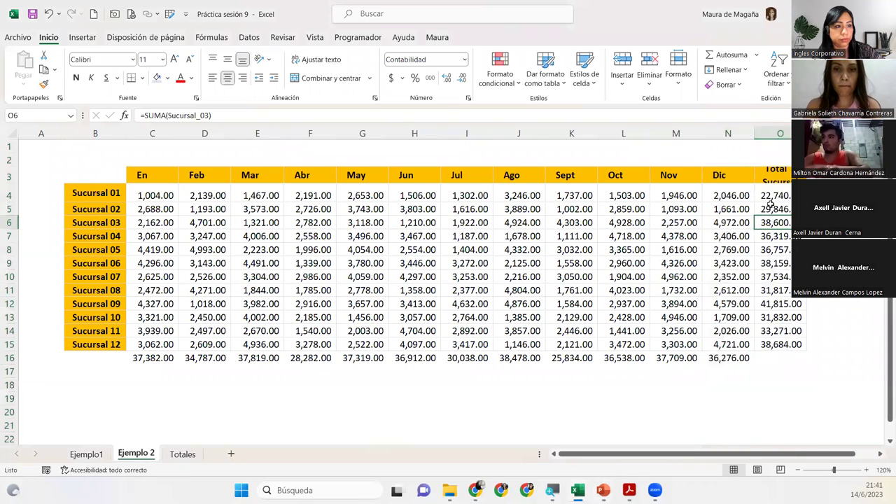
{"action": "left_click", "coordinate": [770, 180]}
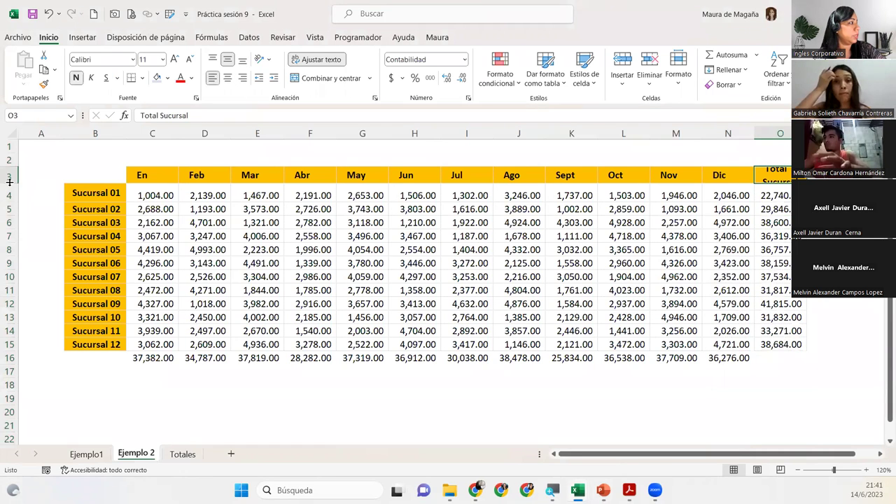
{"action": "left_click_drag", "start_coordinate": [9, 182], "coordinate": [10, 190]}
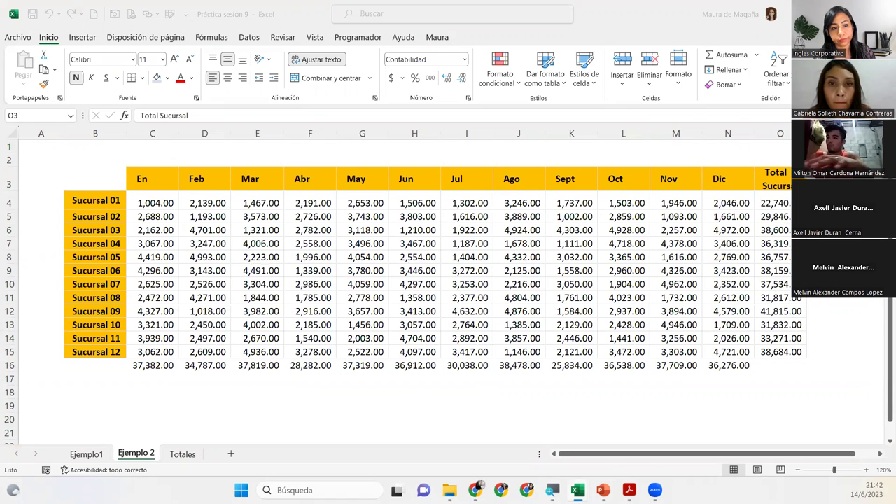
{"action": "left_click", "coordinate": [659, 243]}
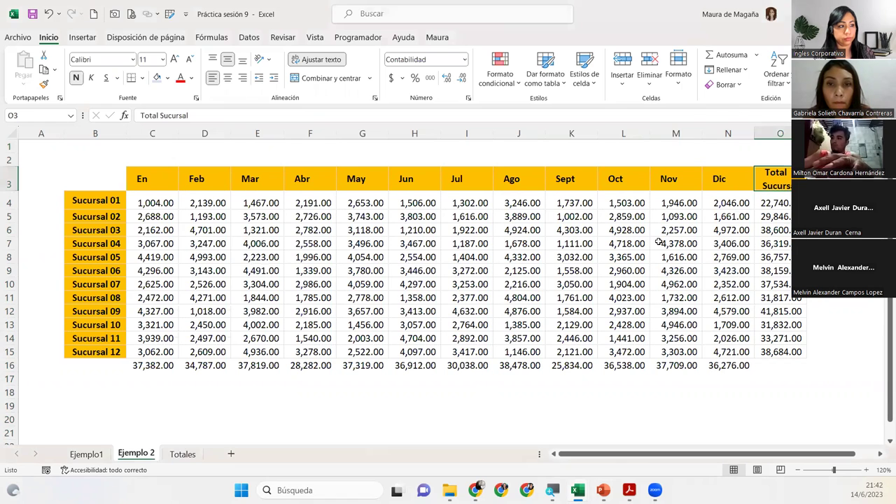
{"action": "left_click", "coordinate": [659, 243]}
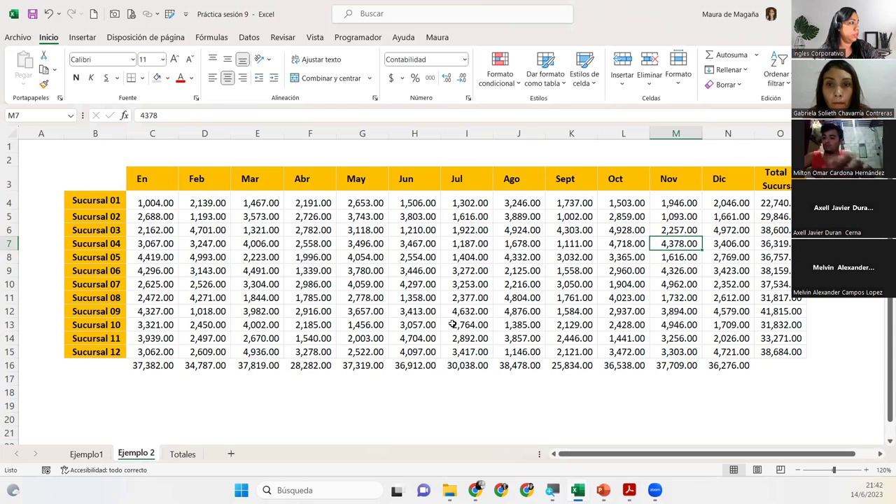
{"action": "left_click", "coordinate": [182, 455]}
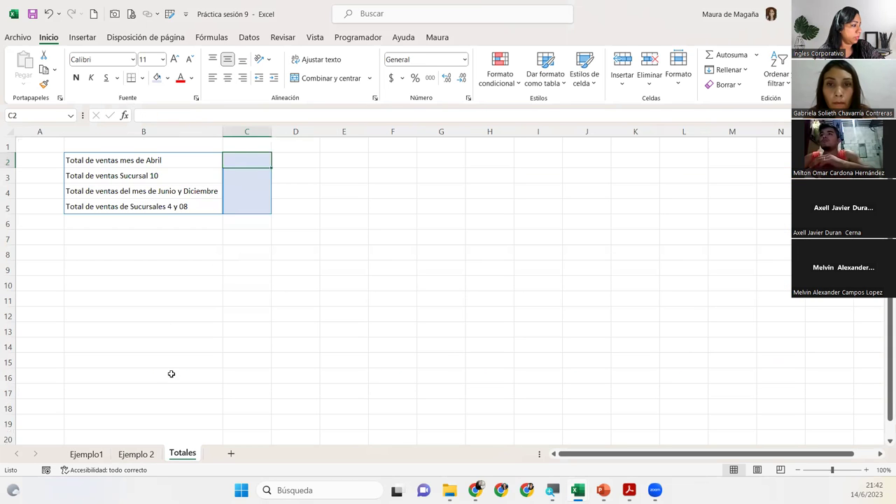
{"action": "left_click", "coordinate": [152, 454]}
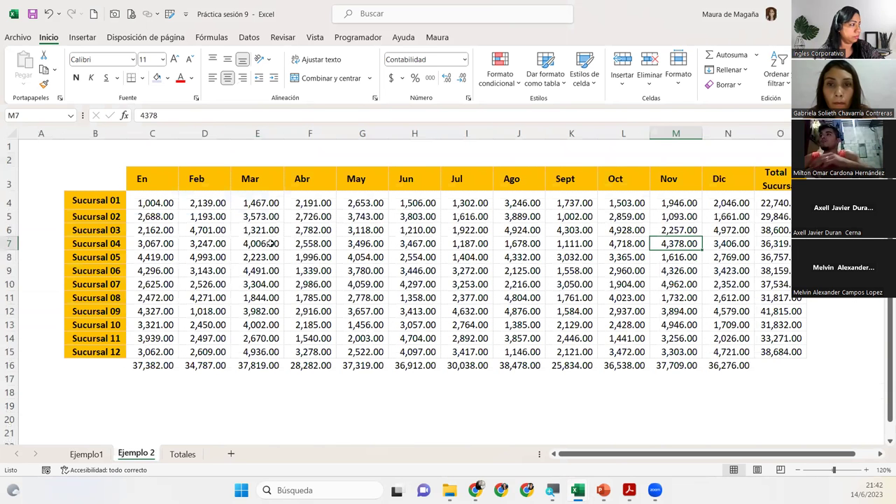
{"action": "left_click", "coordinate": [305, 364]}
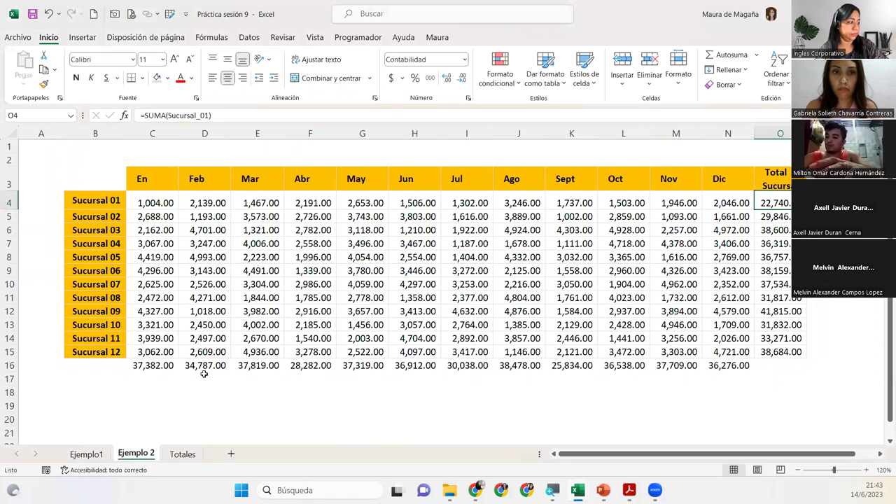
{"action": "left_click", "coordinate": [170, 366]}
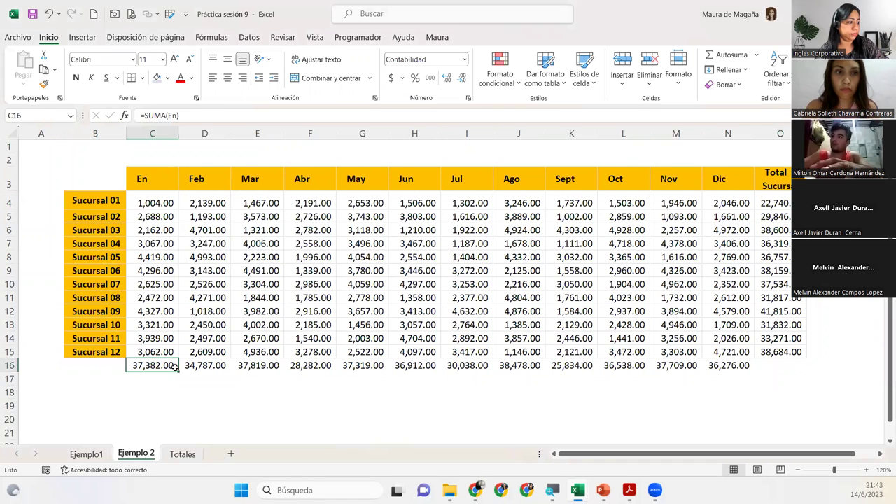
{"action": "left_click", "coordinate": [784, 202]}
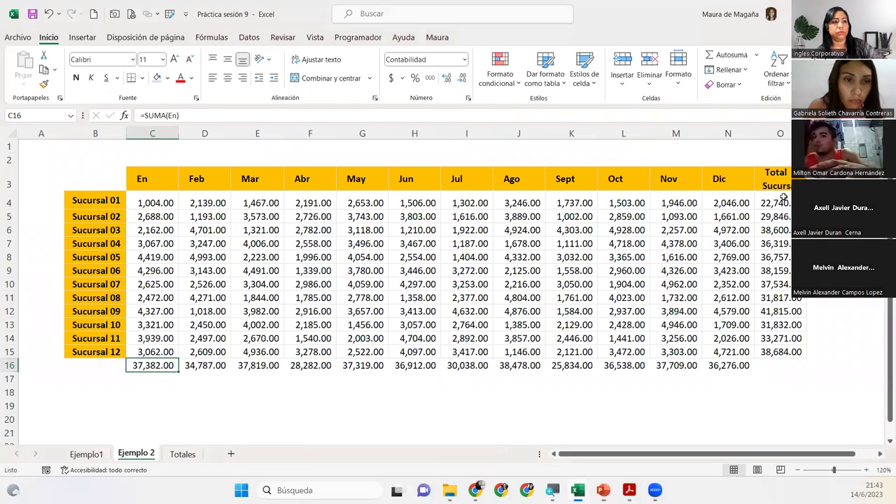
{"action": "left_click", "coordinate": [782, 202]}
{"action": "double_click", "coordinate": [782, 201]}
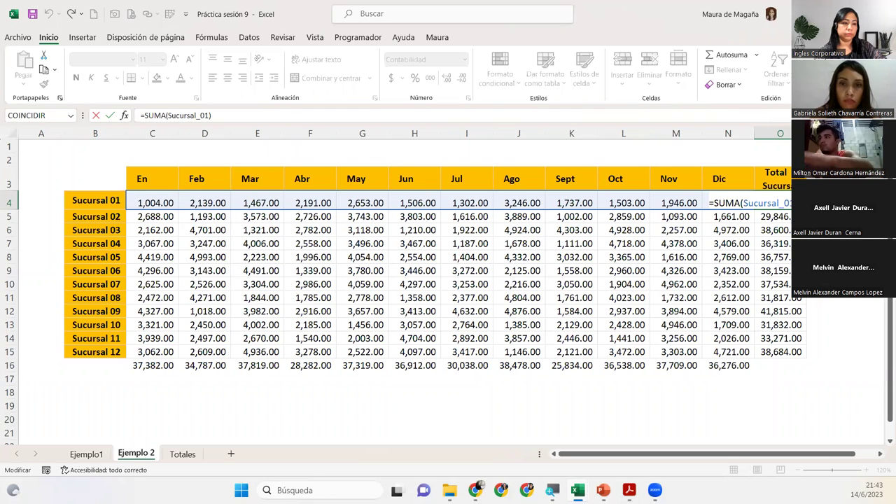
{"action": "key", "text": "Return"}
{"action": "left_click", "coordinate": [776, 257]}
{"action": "left_click", "coordinate": [777, 284]}
{"action": "left_click", "coordinate": [784, 352]}
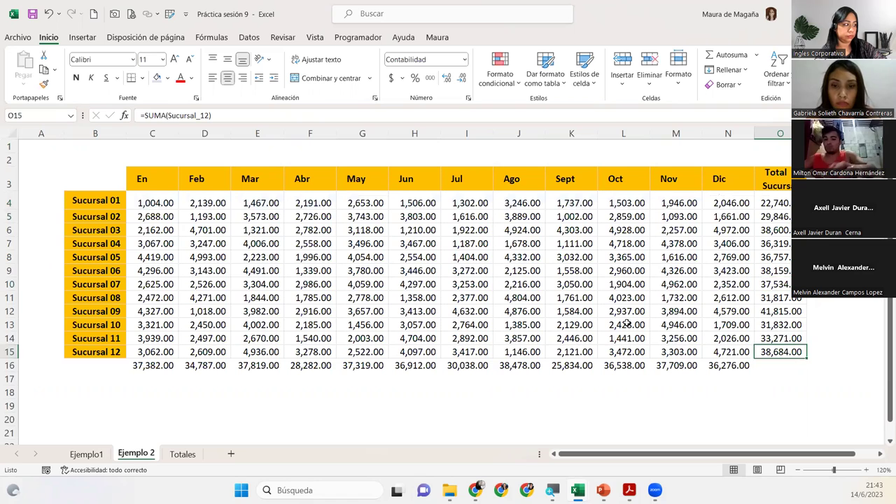
{"action": "left_click", "coordinate": [149, 362]}
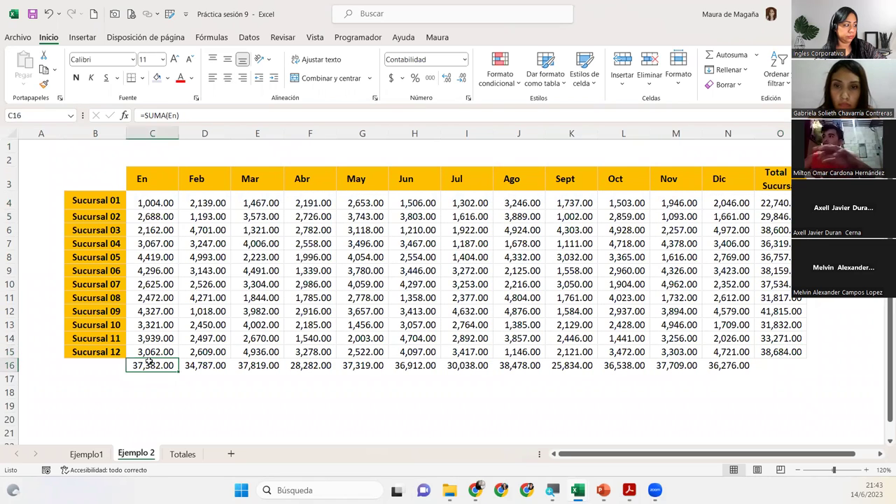
{"action": "left_click", "coordinate": [189, 364]}
{"action": "left_click", "coordinate": [238, 366]}
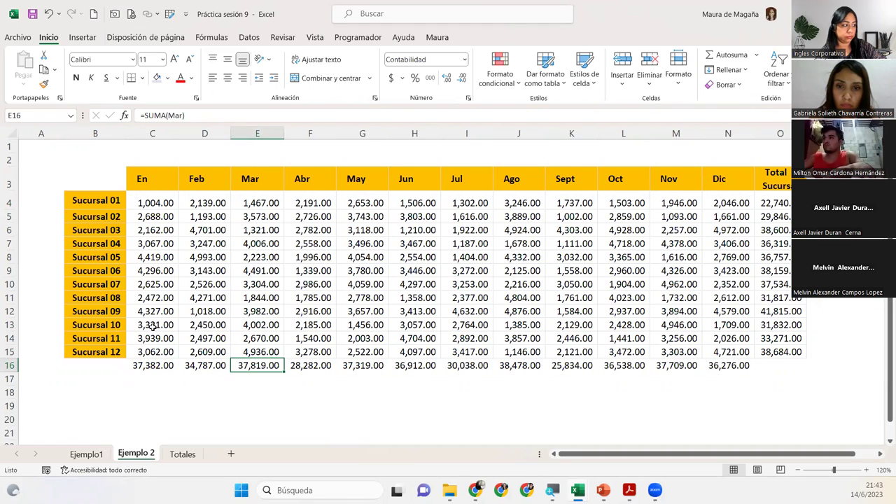
{"action": "left_click", "coordinate": [158, 365]}
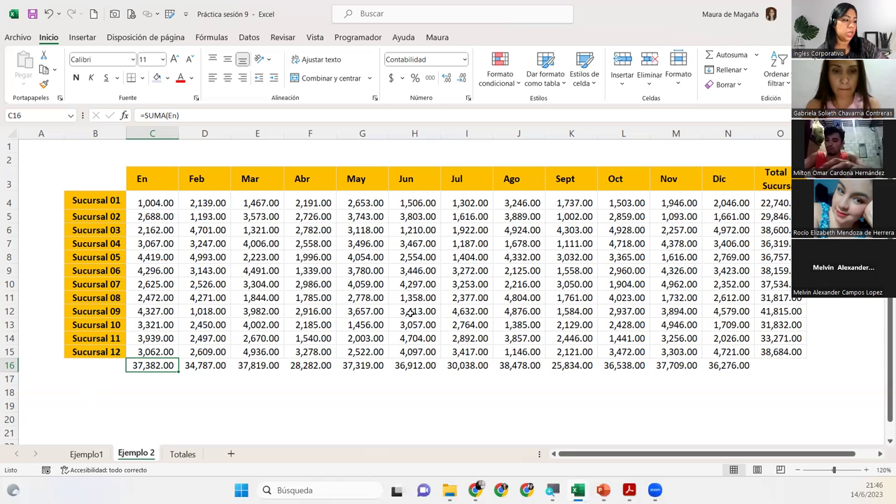
On the Totales sheet, enter =SUMA(Abr) in C2 for the April total.
{"action": "left_click", "coordinate": [185, 455]}
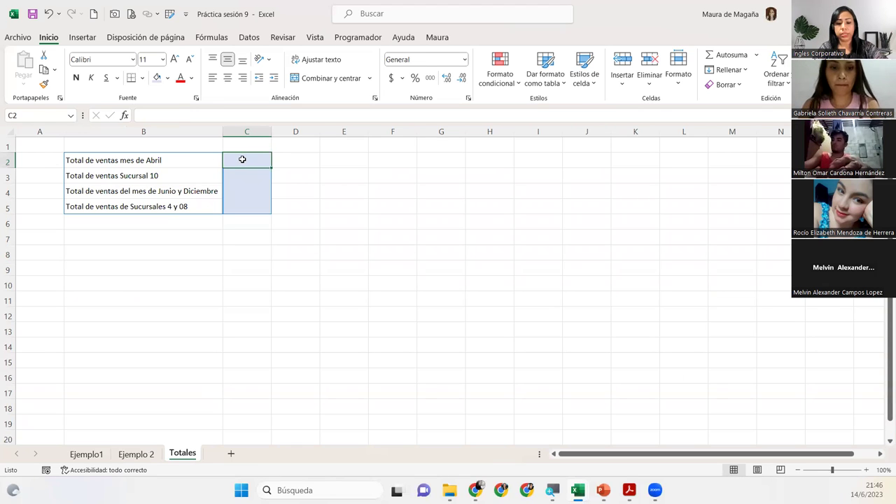
{"action": "type", "text": "=suma"}
{"action": "key", "text": "Tab"}
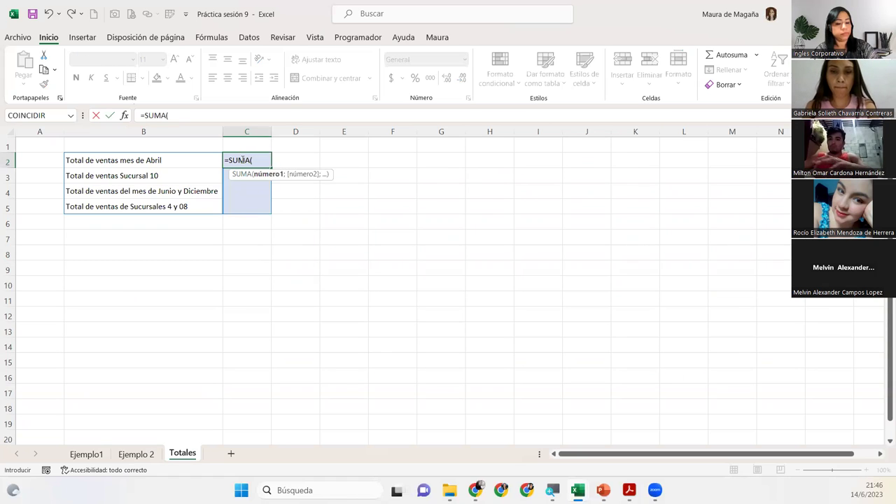
{"action": "type", "text": "ab"}
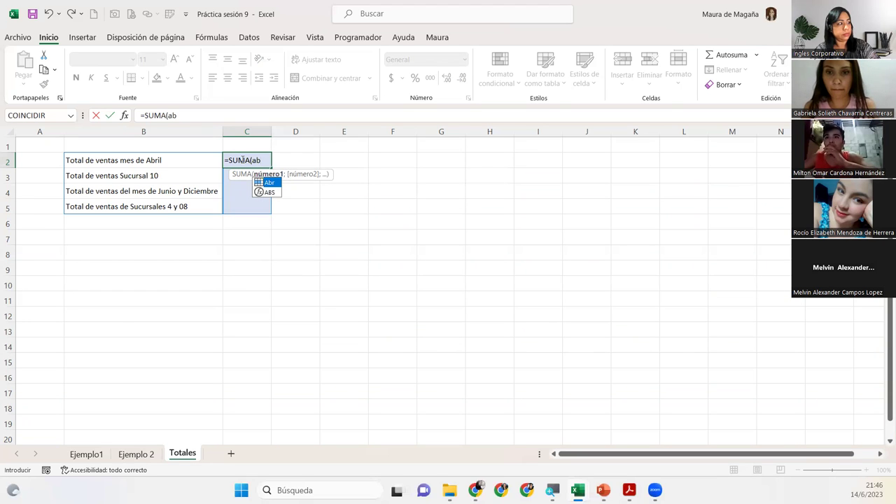
{"action": "key", "text": "Tab"}
{"action": "type", "text": ")"}
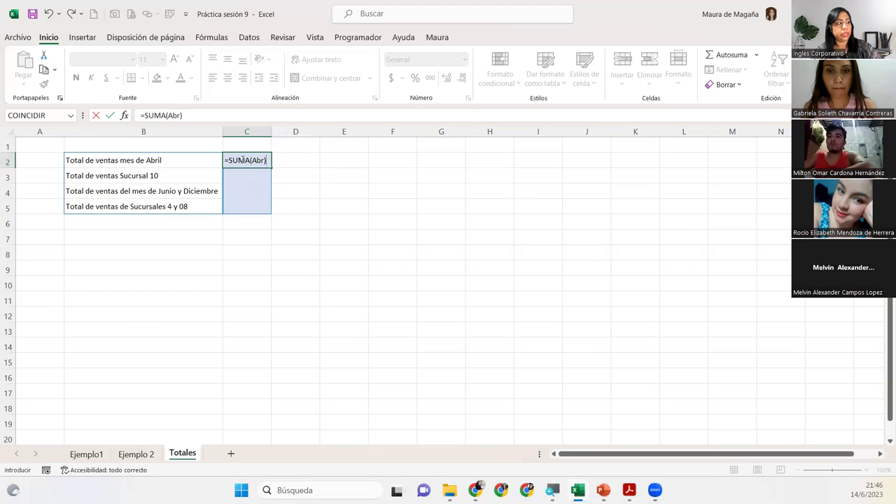
{"action": "key", "text": "Return"}
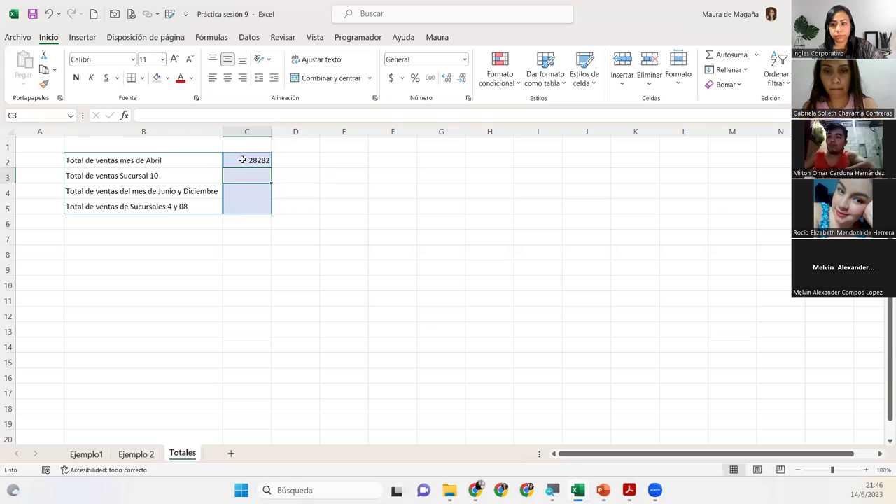
Apply Contabilidad number format to answer cells C2:C5.
{"action": "left_click", "coordinate": [243, 160]}
{"action": "left_click_drag", "start_coordinate": [248, 160], "coordinate": [252, 210]}
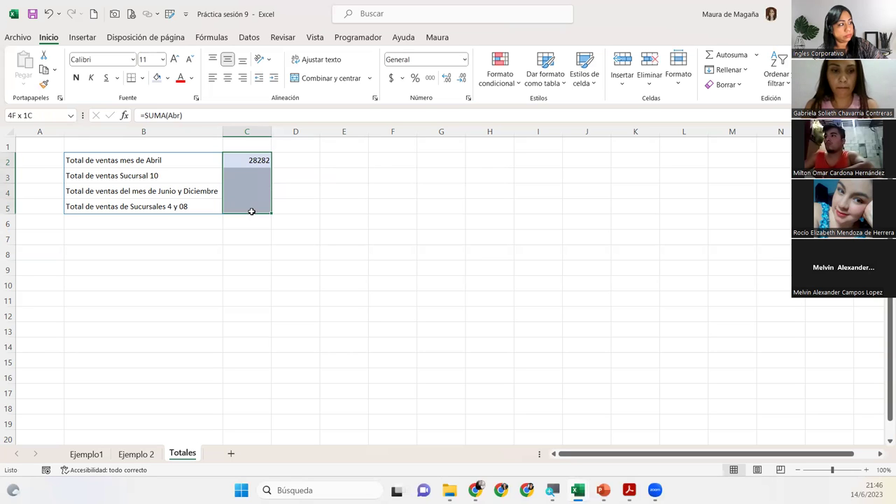
{"action": "left_click", "coordinate": [430, 79]}
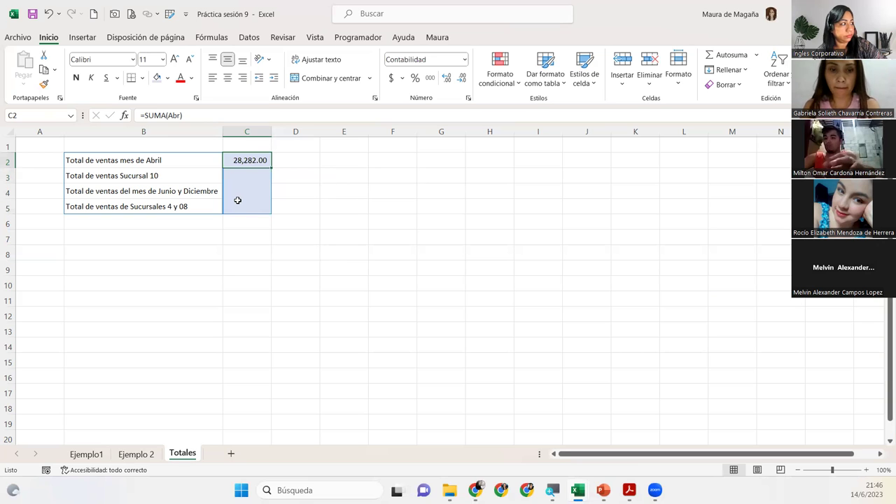
{"action": "double_click", "coordinate": [263, 160]}
{"action": "left_click", "coordinate": [267, 161]}
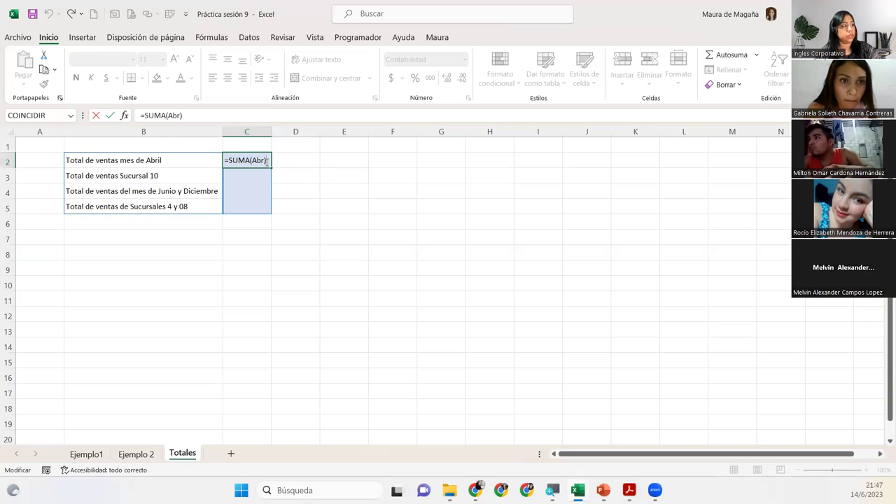
Commit the April total, then enter =SUMA(Sucursal_10) in C3, giving 31,832.00.
{"action": "key", "text": "Return"}
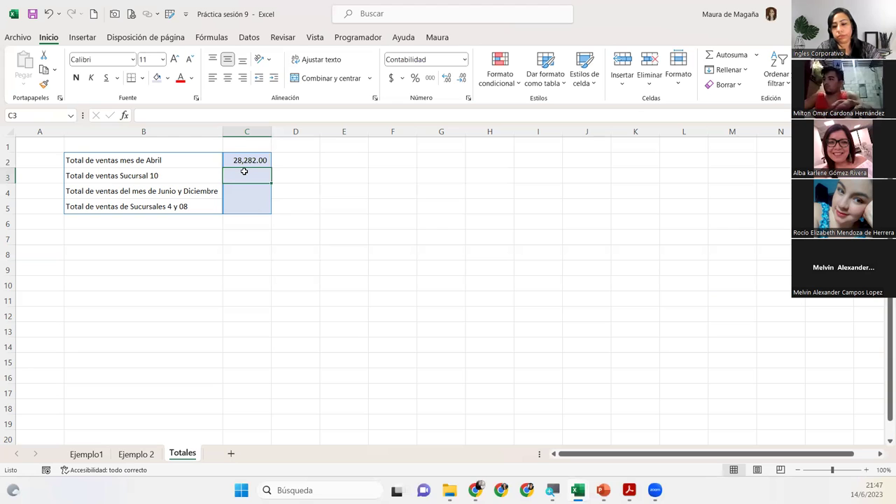
{"action": "type", "text": "=suma"}
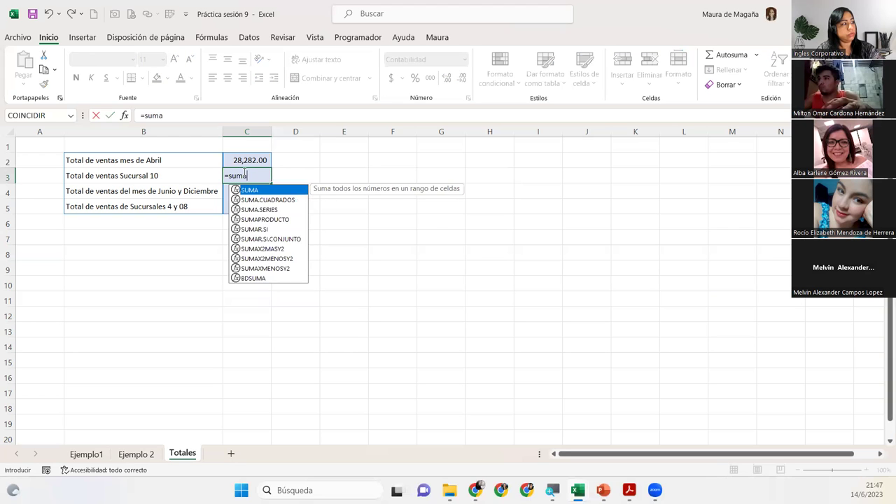
{"action": "key", "text": "Tab"}
{"action": "type", "text": "sucu"}
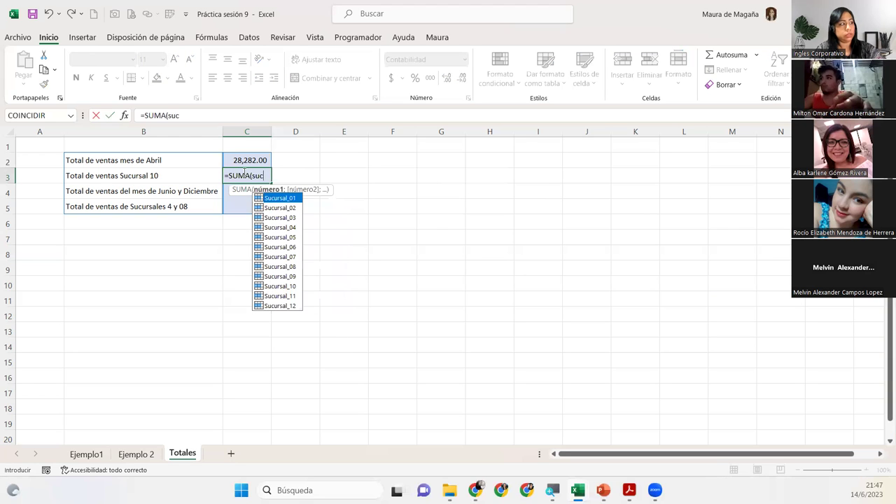
{"action": "key", "text": "Down"}
{"action": "key", "text": "Down"}
{"action": "key", "text": "Down"}
{"action": "key", "text": "Down"}
{"action": "key", "text": "Down"}
{"action": "key", "text": "Down"}
{"action": "key", "text": "Down"}
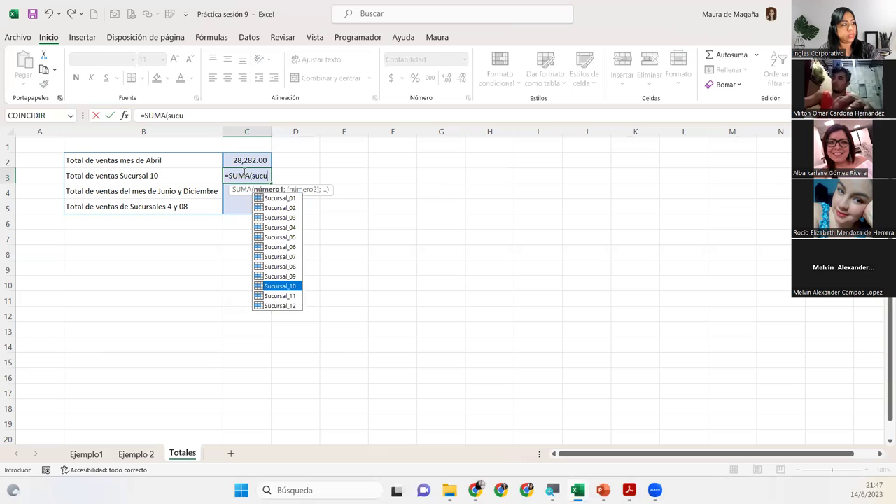
{"action": "key", "text": "Tab"}
{"action": "type", "text": ")"}
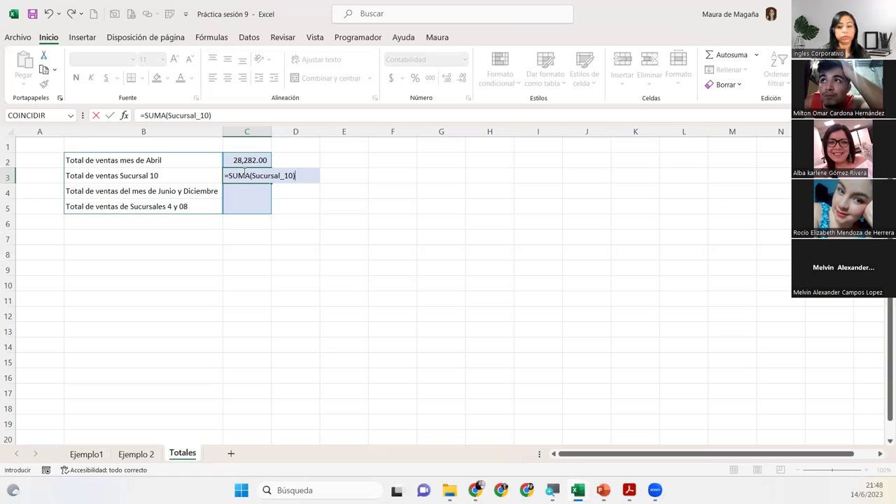
{"action": "key", "text": "Return"}
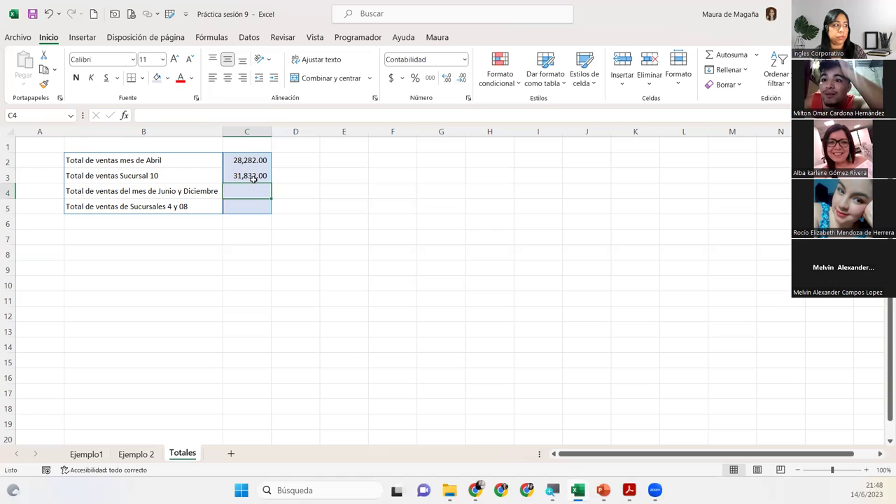
{"action": "left_click_drag", "start_coordinate": [257, 162], "coordinate": [255, 201]}
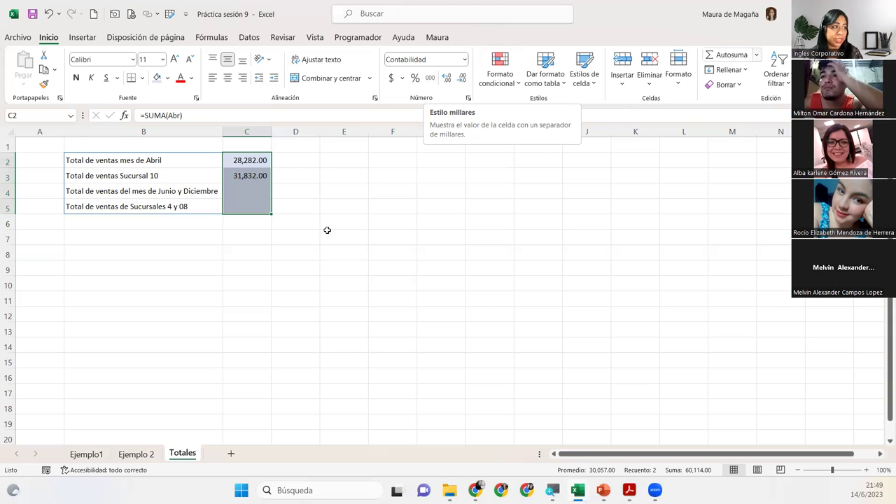
{"action": "double_click", "coordinate": [257, 172]}
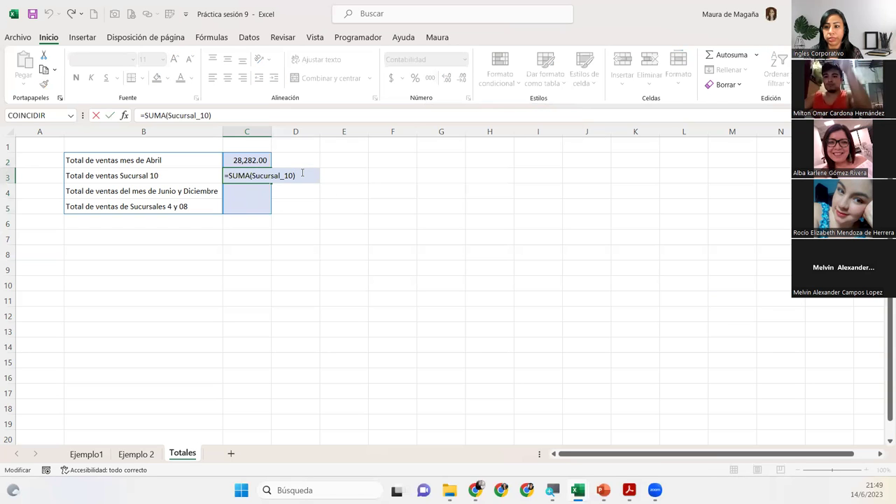
{"action": "key", "text": "Return"}
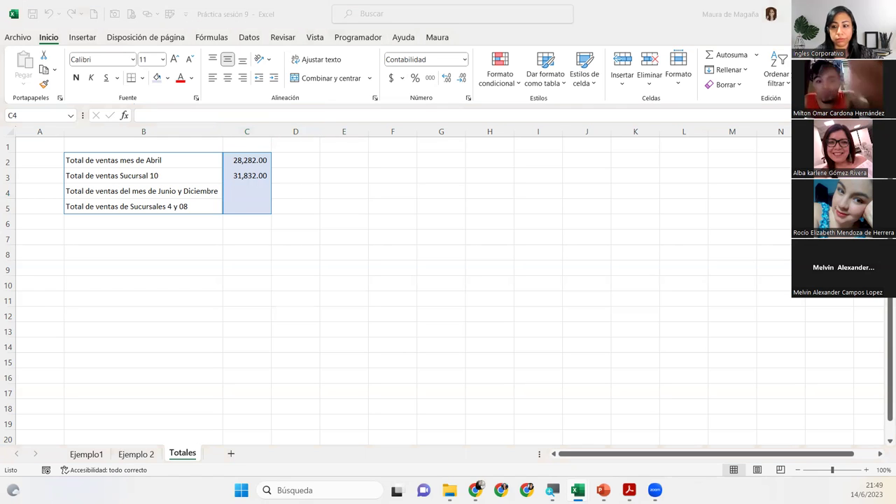
{"action": "left_click", "coordinate": [242, 195]}
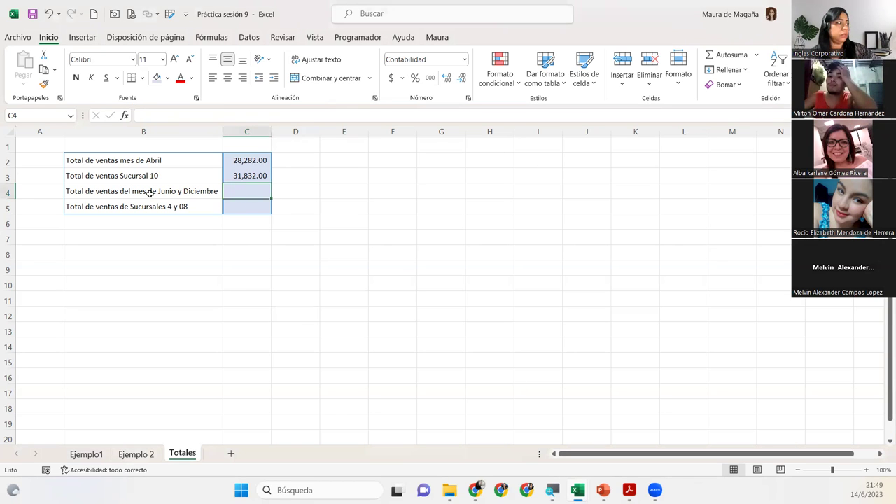
On Ejemplo 2, name the June total in H16 TotalJun.
{"action": "left_click", "coordinate": [150, 455]}
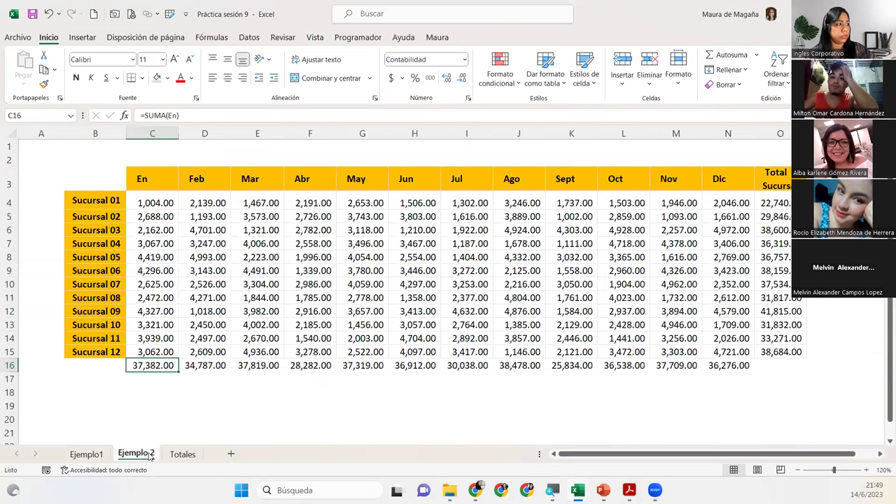
{"action": "left_click", "coordinate": [431, 366]}
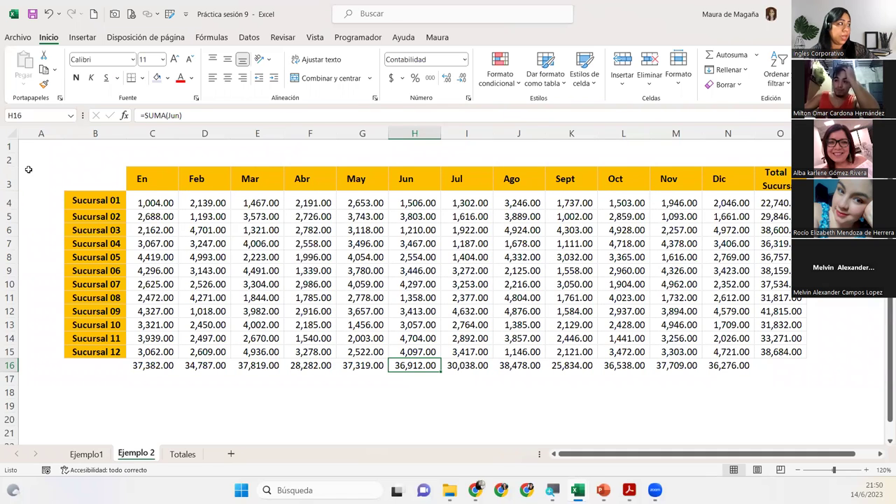
{"action": "left_click", "coordinate": [48, 116]}
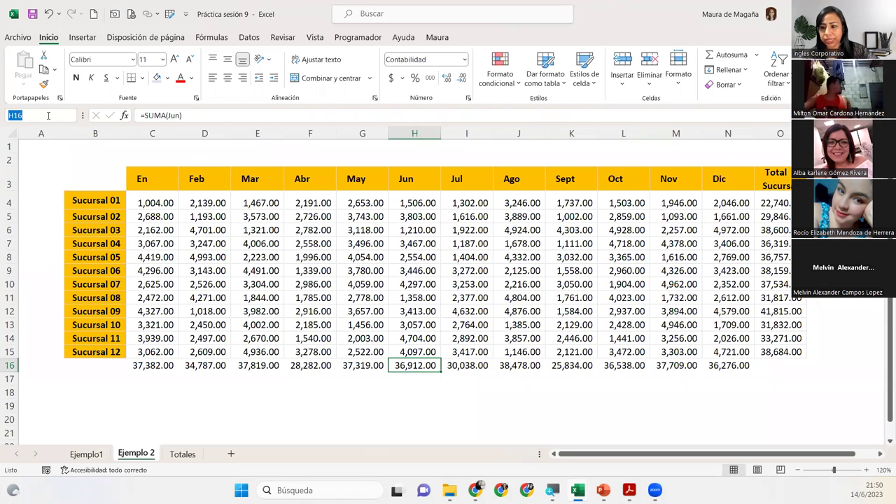
{"action": "type", "text": "T"}
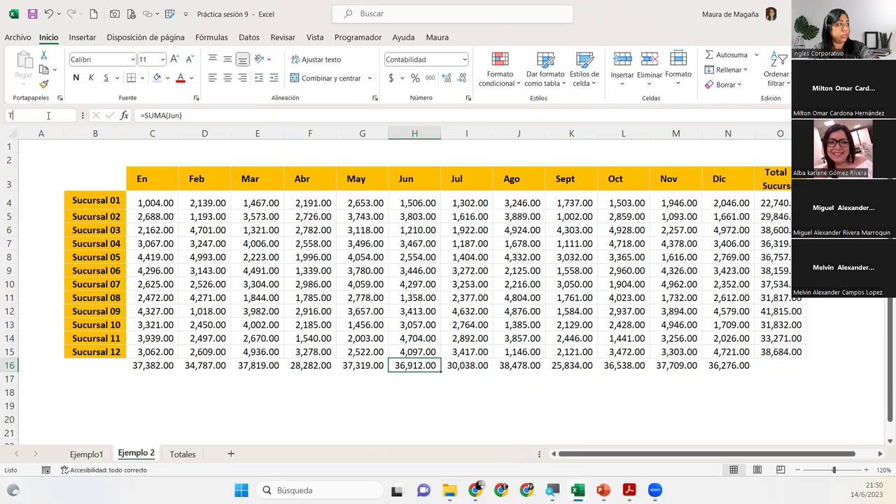
{"action": "type", "text": "otal"}
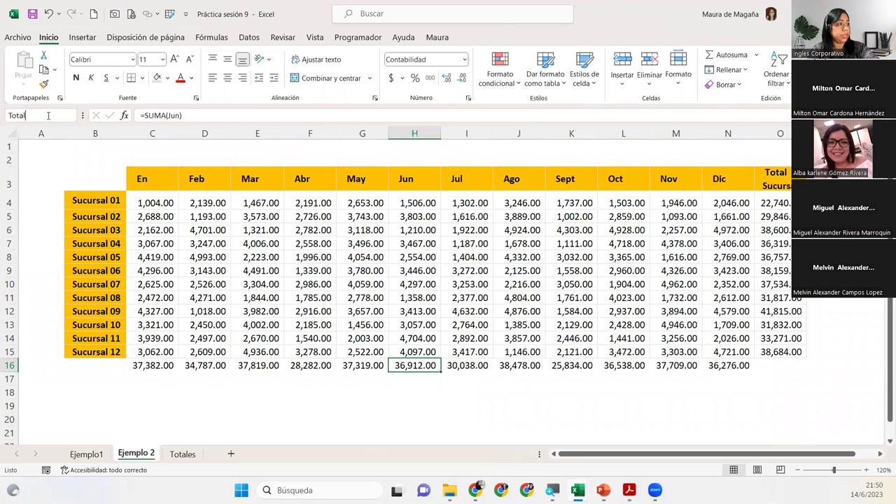
{"action": "type", "text": "Jun"}
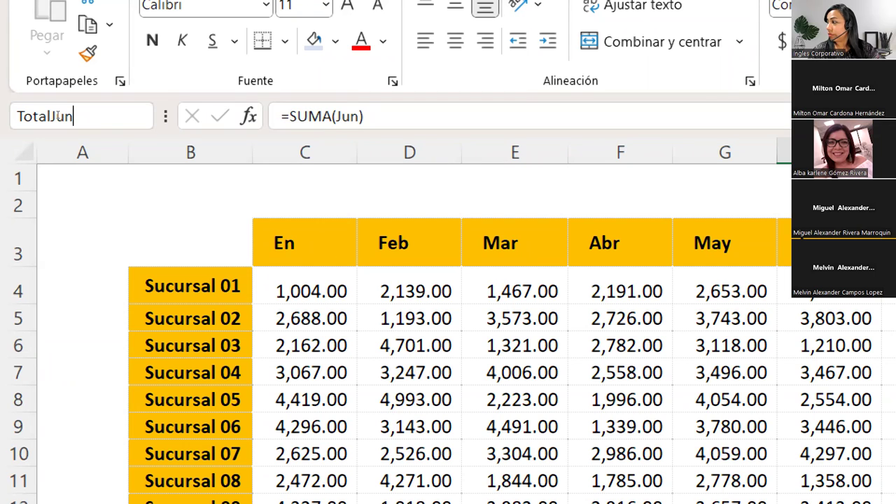
{"action": "key", "text": "Return"}
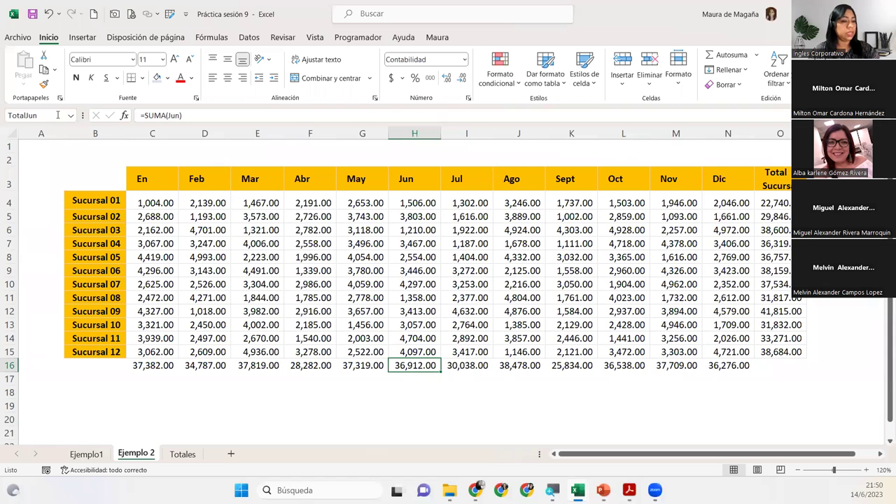
Name the December total in N16 TotalDic via the Name Box.
{"action": "left_click", "coordinate": [183, 454]}
{"action": "left_click", "coordinate": [136, 454]}
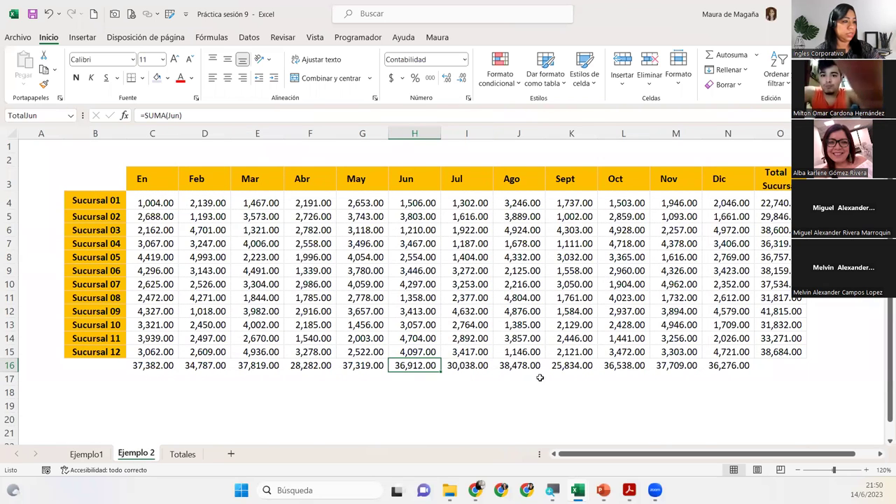
{"action": "left_click", "coordinate": [672, 365]}
{"action": "left_click", "coordinate": [744, 365]}
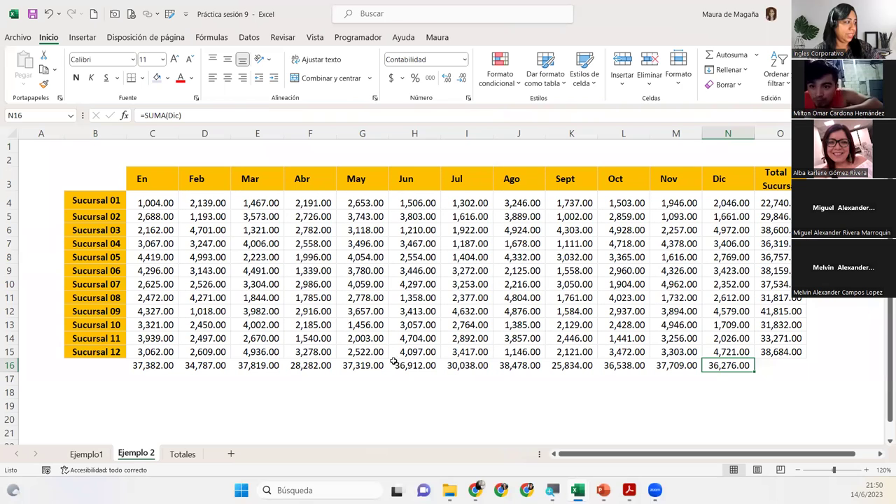
{"action": "left_click", "coordinate": [49, 116]}
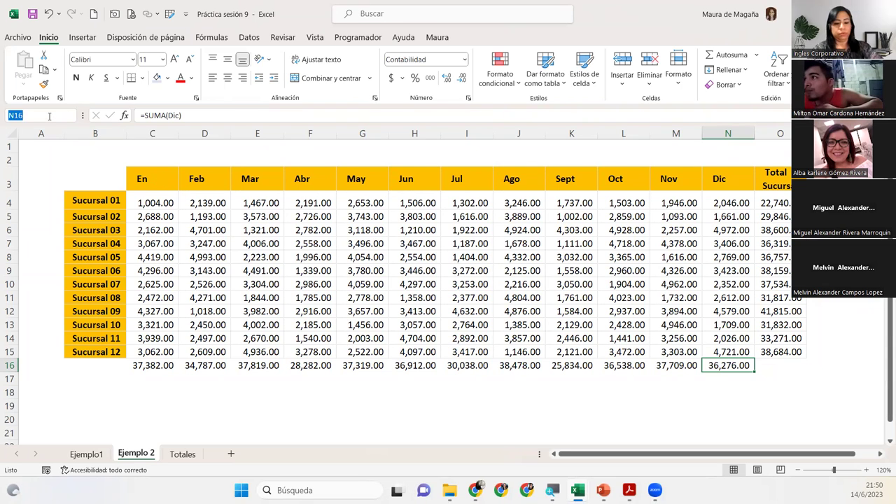
{"action": "type", "text": "TotalDic"}
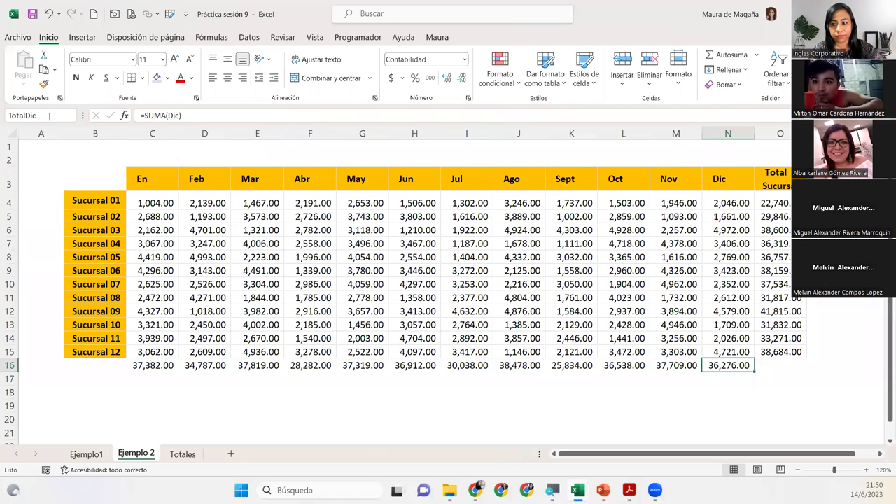
{"action": "key", "text": "Return"}
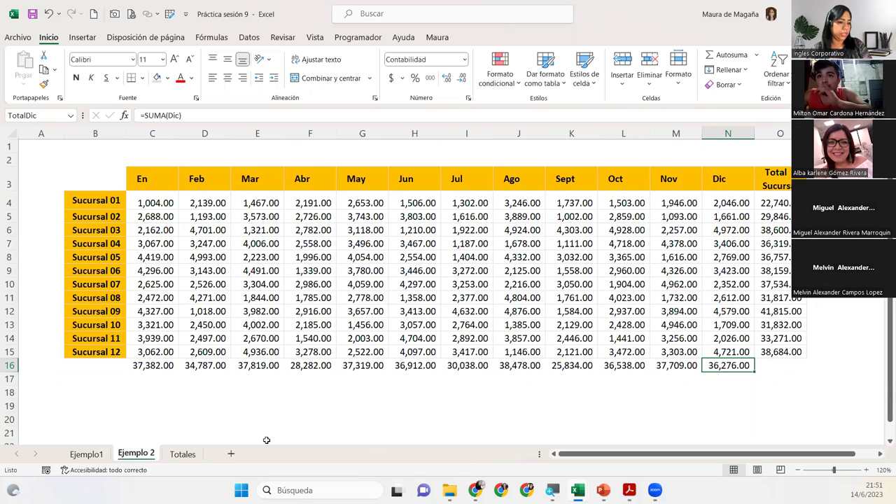
On Totales, enter =TotalJun+TotalDic in C4, giving 73,188.00.
{"action": "left_click", "coordinate": [180, 458]}
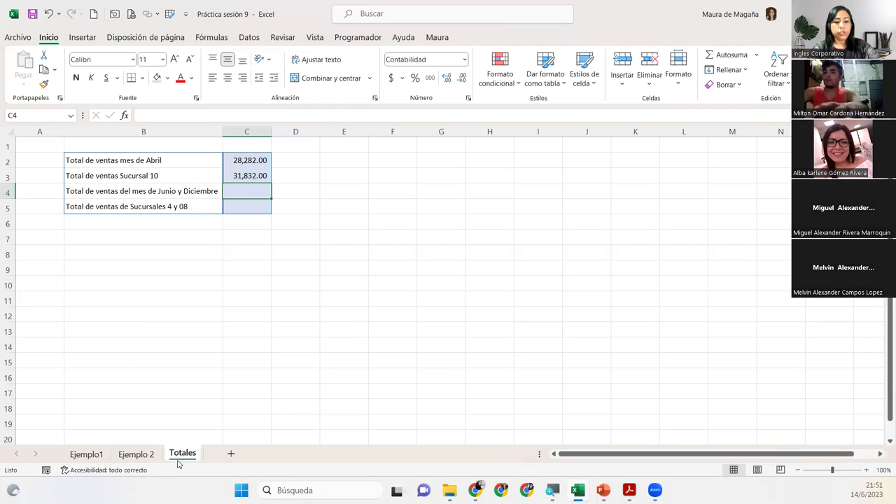
{"action": "type", "text": "="}
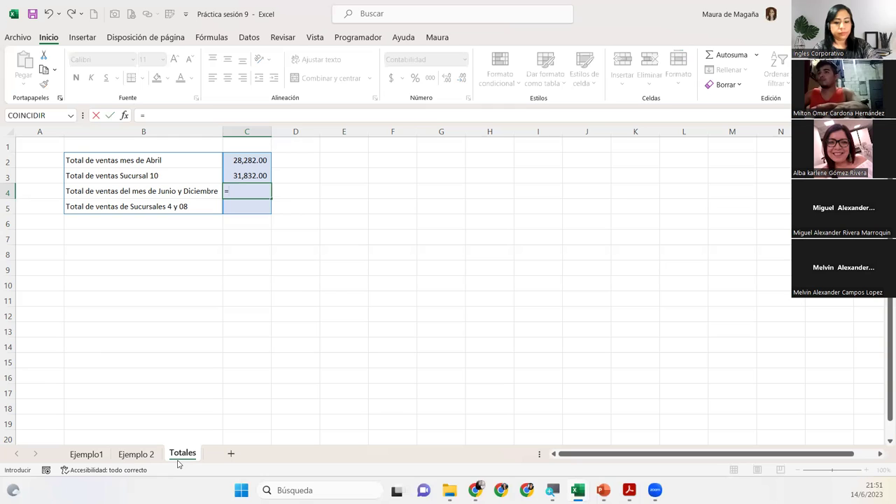
{"action": "type", "text": "to"}
{"action": "key", "text": "Down"}
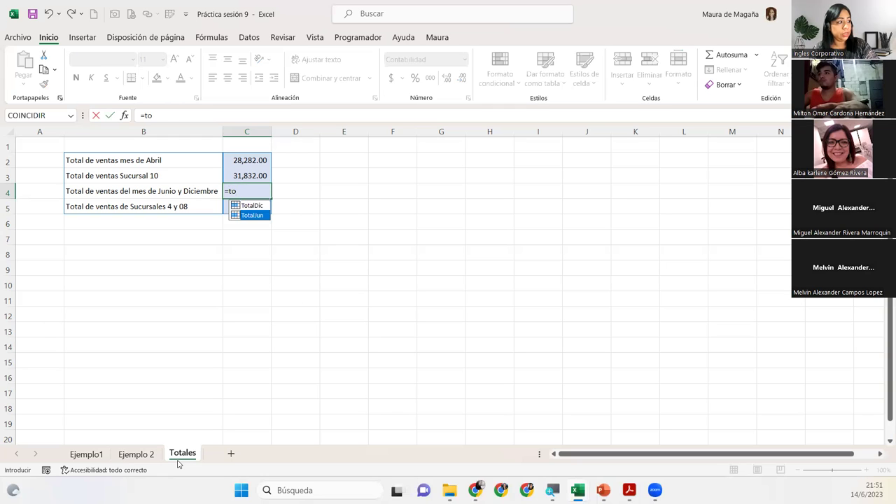
{"action": "key", "text": "Tab"}
{"action": "type", "text": "+"}
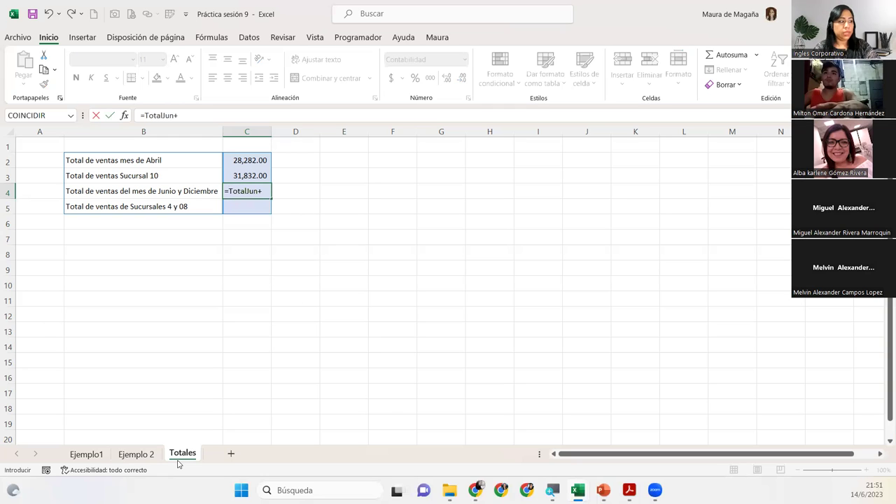
{"action": "type", "text": "toa"}
{"action": "key", "text": "BackSpace"}
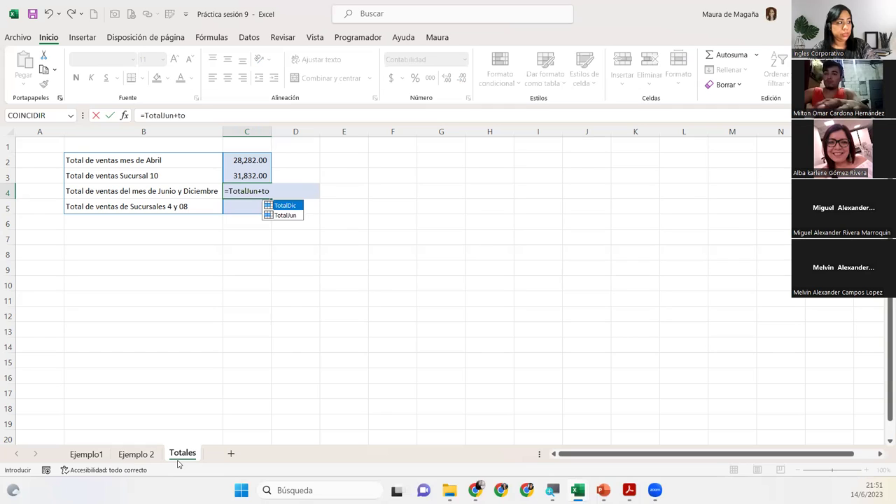
{"action": "key", "text": "Tab"}
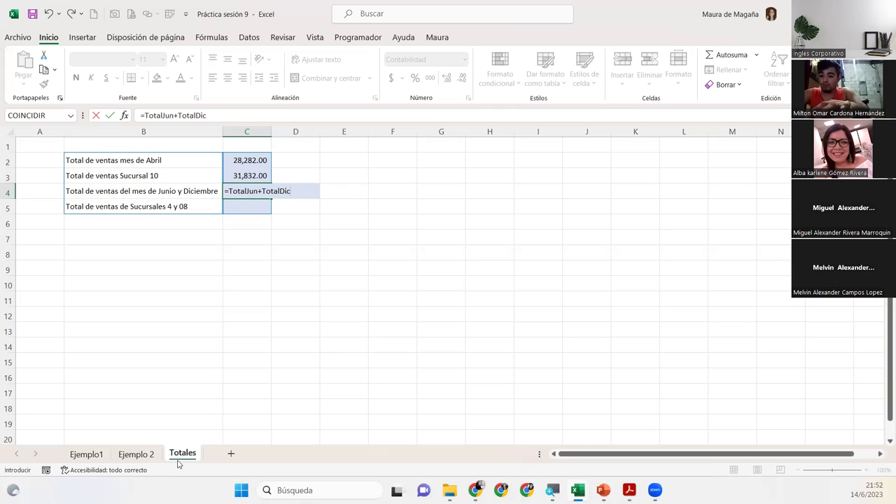
{"action": "key", "text": "Return"}
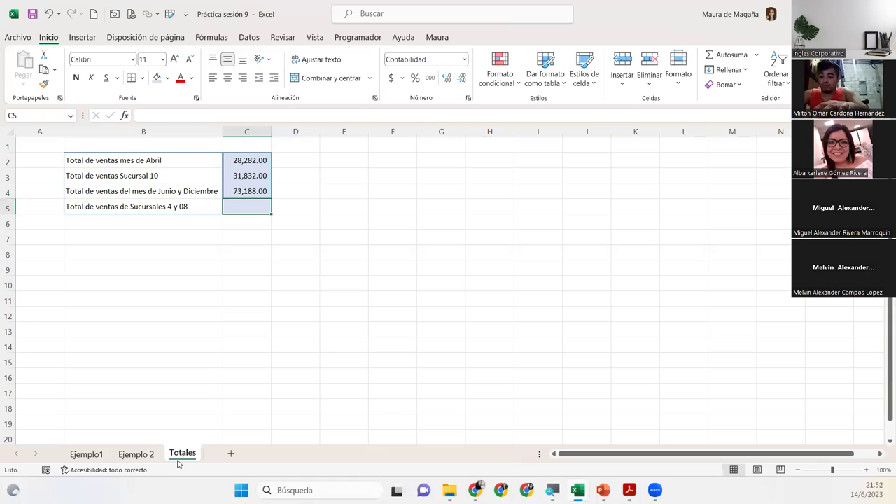
{"action": "key", "text": "shift+Return"}
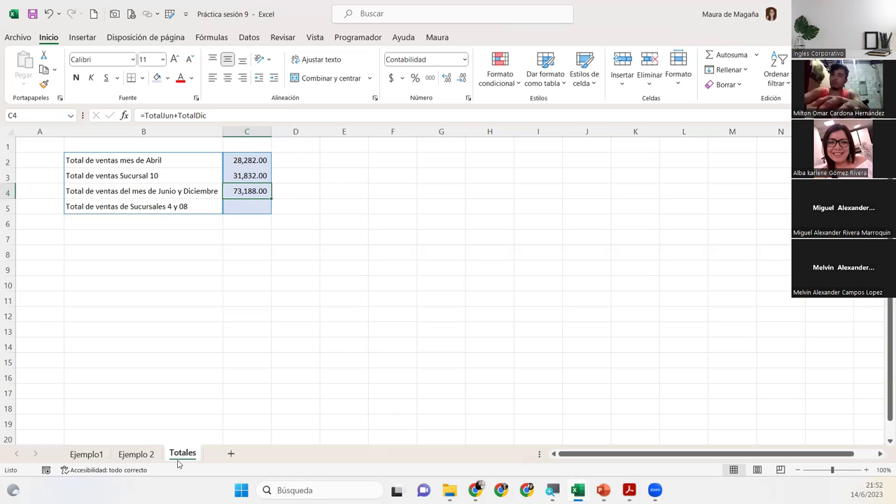
{"action": "left_click", "coordinate": [288, 249]}
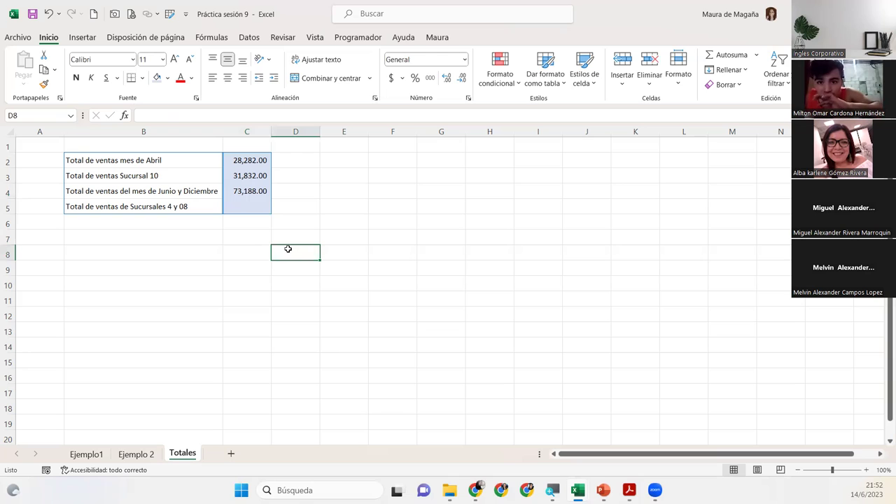
{"action": "type", "text": "="}
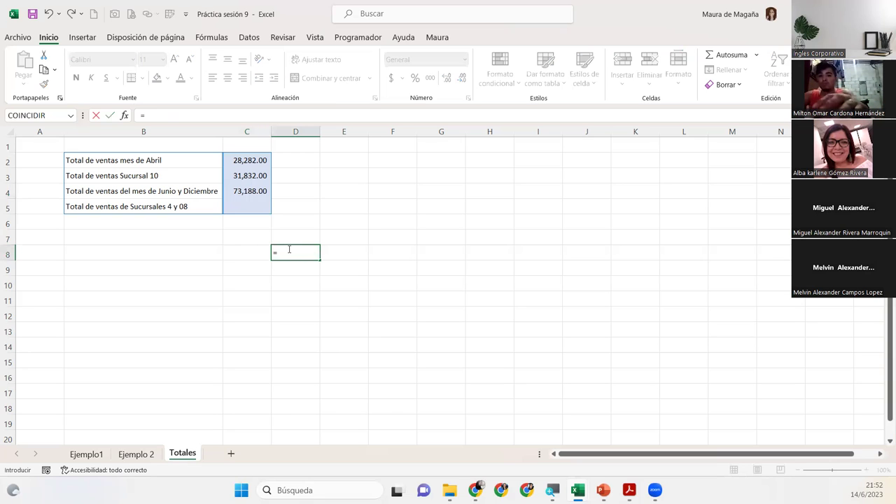
{"action": "type", "text": "j"}
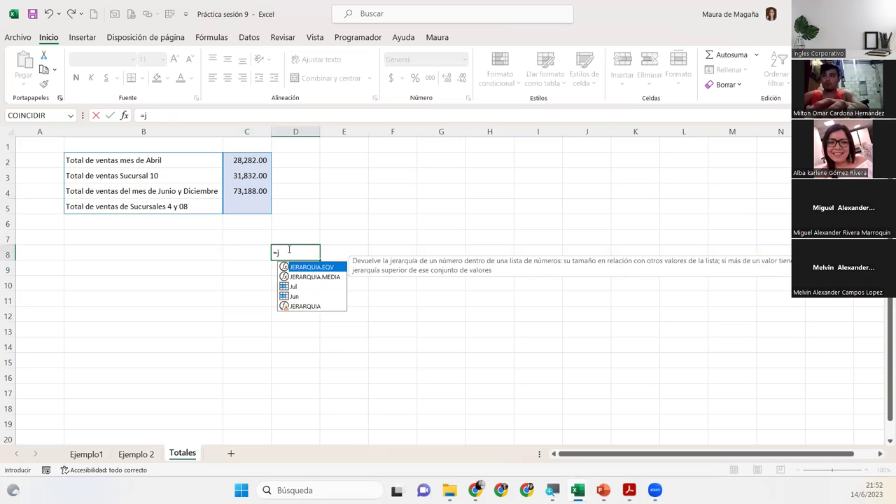
{"action": "type", "text": "un"}
{"action": "type", "text": "+"}
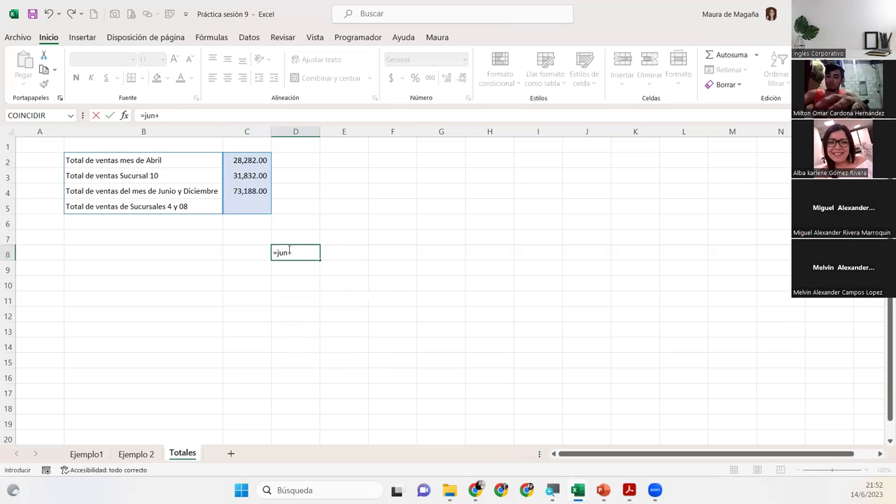
{"action": "type", "text": "dic"}
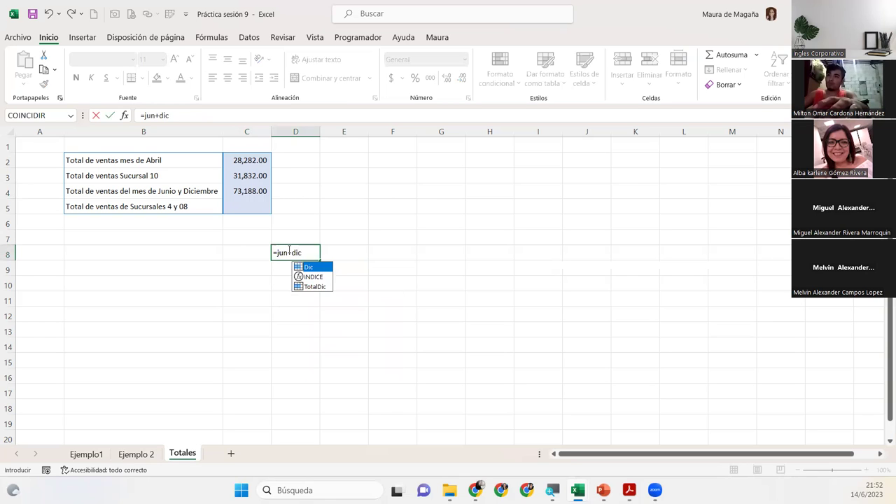
{"action": "key", "text": "Tab"}
{"action": "key", "text": "Return"}
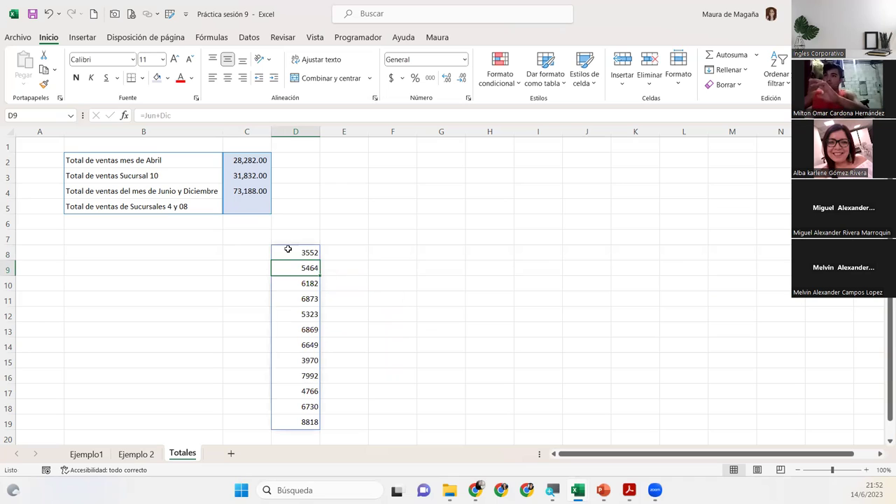
{"action": "left_click", "coordinate": [288, 249]}
{"action": "key", "text": "Delete"}
{"action": "left_click", "coordinate": [240, 163]}
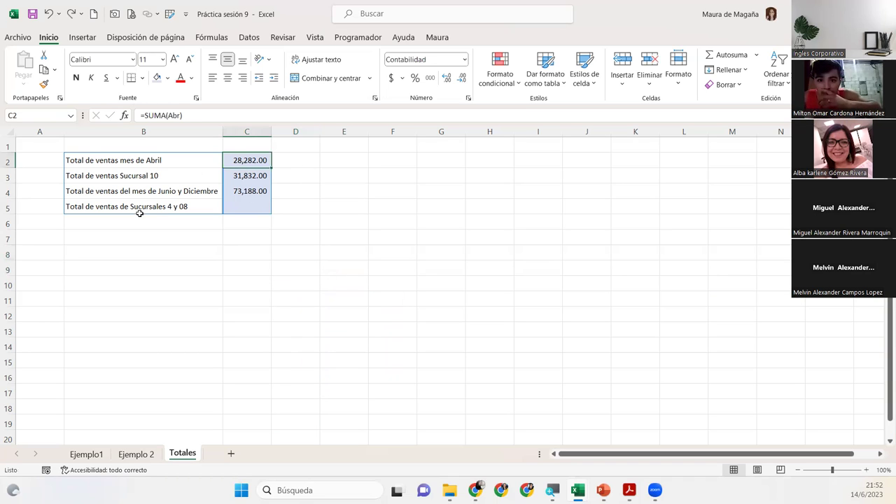
{"action": "left_click", "coordinate": [248, 190]}
{"action": "double_click", "coordinate": [248, 190]}
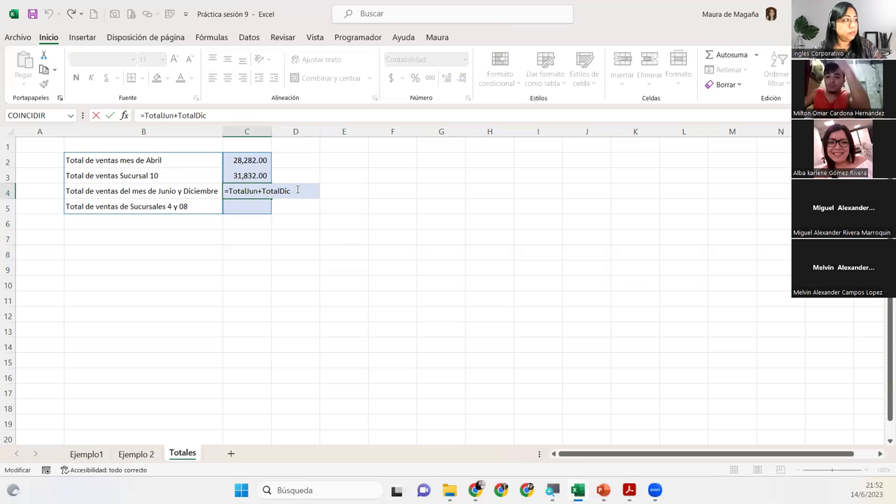
{"action": "key", "text": "Return"}
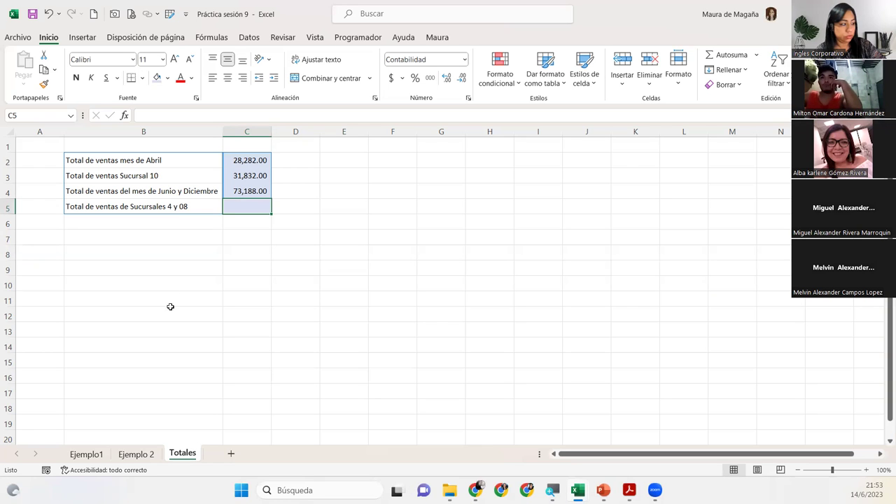
On Ejemplo 2, name the Sucursal 04 total in O7 TotalSuc04.
{"action": "left_click", "coordinate": [151, 454]}
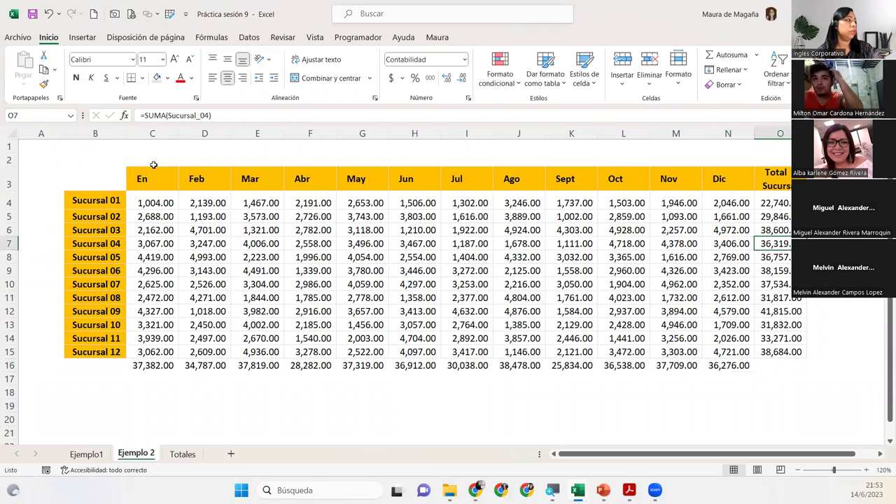
{"action": "left_click", "coordinate": [50, 117]}
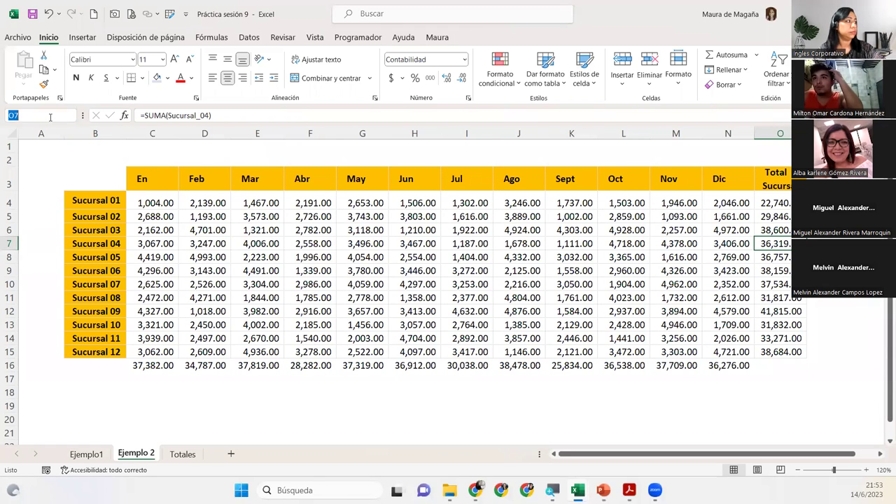
{"action": "type", "text": "T"}
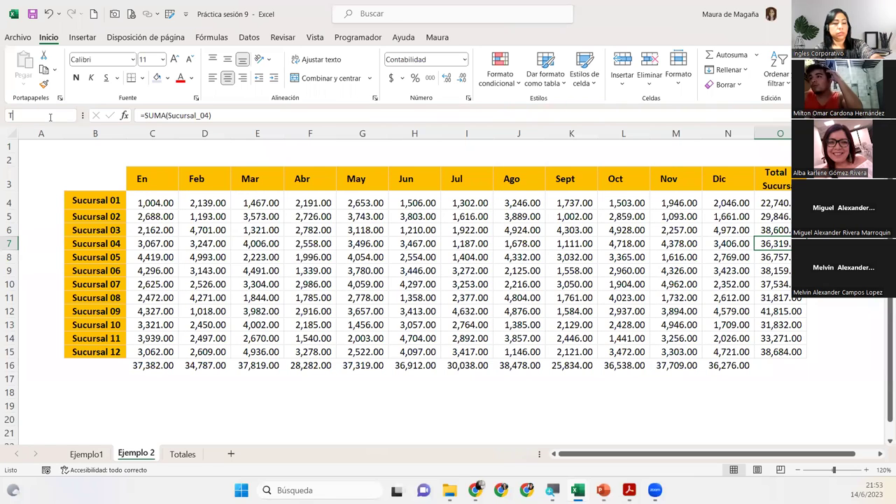
{"action": "type", "text": "otalSuc"}
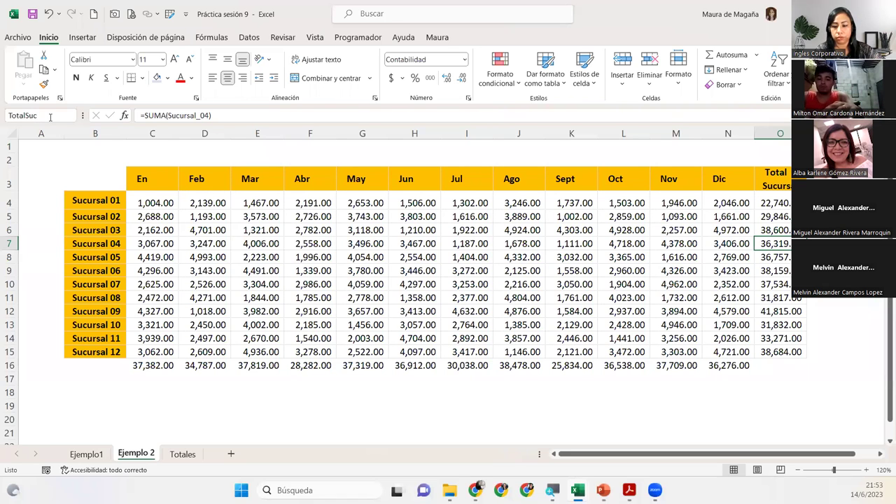
{"action": "type", "text": "04"}
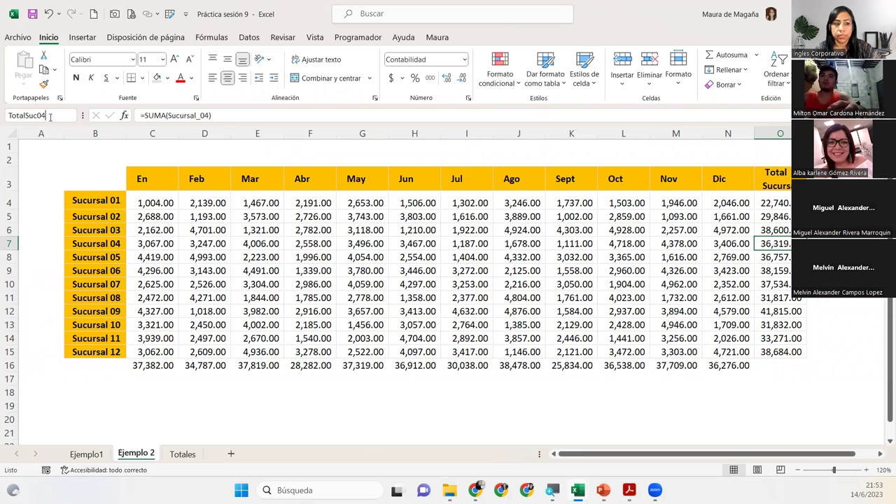
{"action": "key", "text": "Return"}
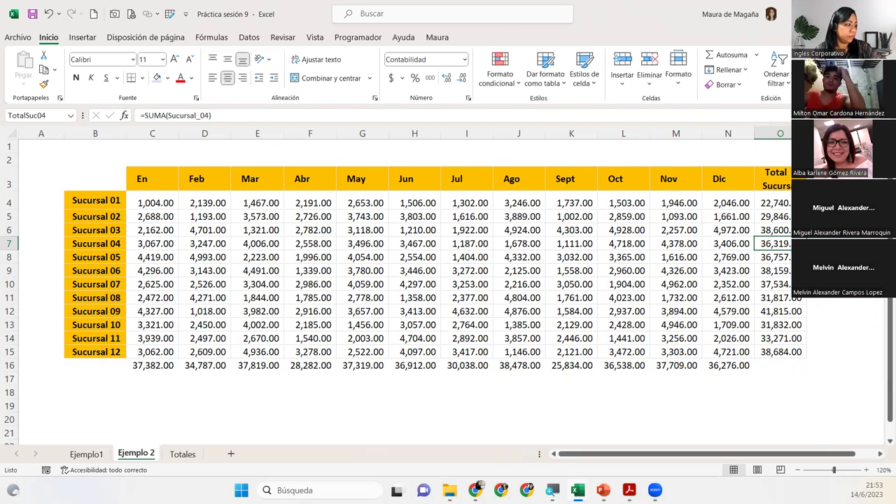
Name the Sucursal 08 total in O11 TotalSuc8.
{"action": "left_click", "coordinate": [180, 455]}
{"action": "left_click", "coordinate": [157, 455]}
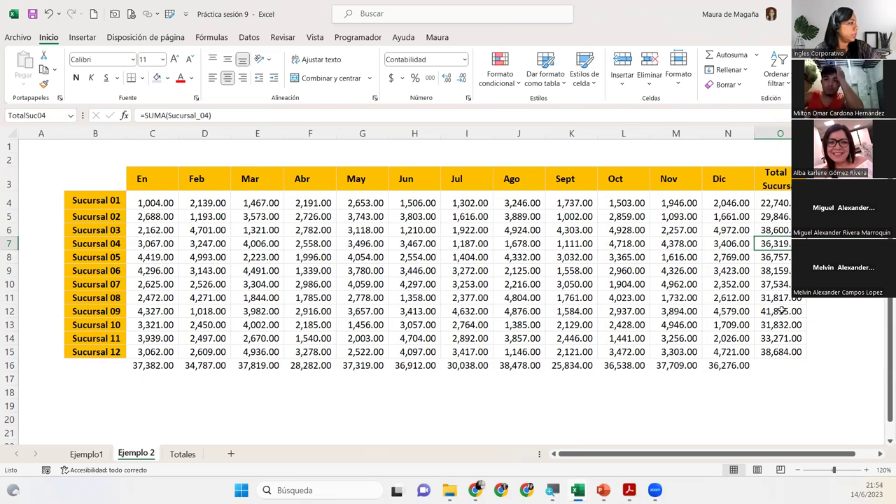
{"action": "left_click", "coordinate": [782, 310]}
{"action": "left_click", "coordinate": [783, 297]}
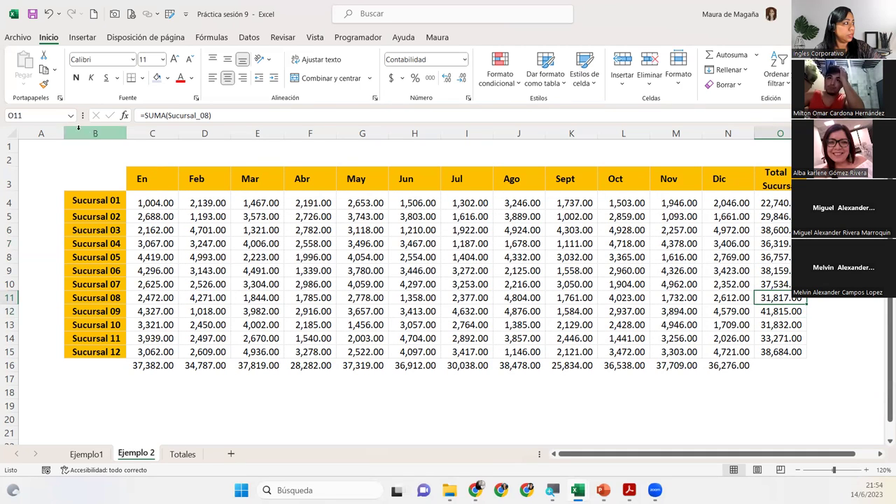
{"action": "left_click", "coordinate": [52, 115]}
{"action": "type", "text": "TotalS"}
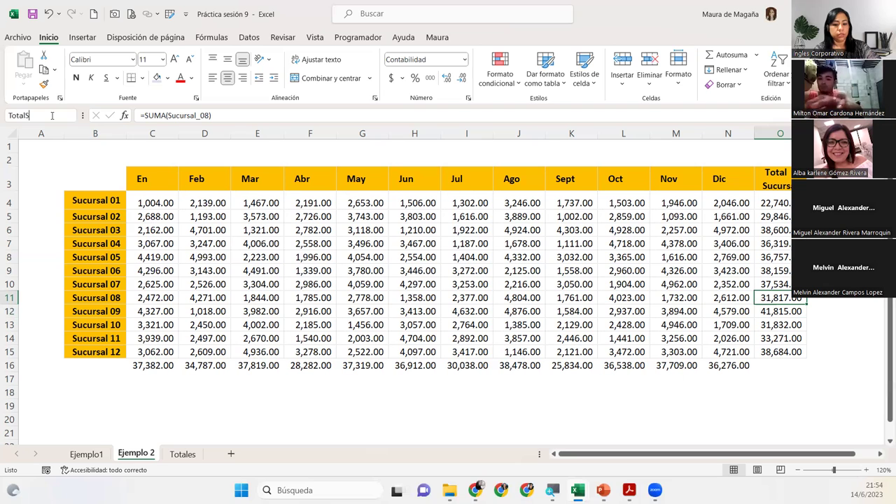
{"action": "type", "text": "uc8"}
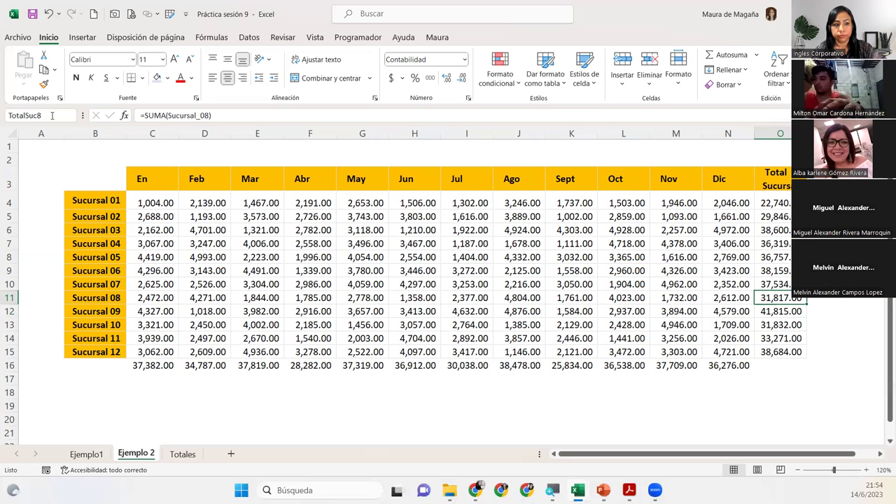
{"action": "key", "text": "Return"}
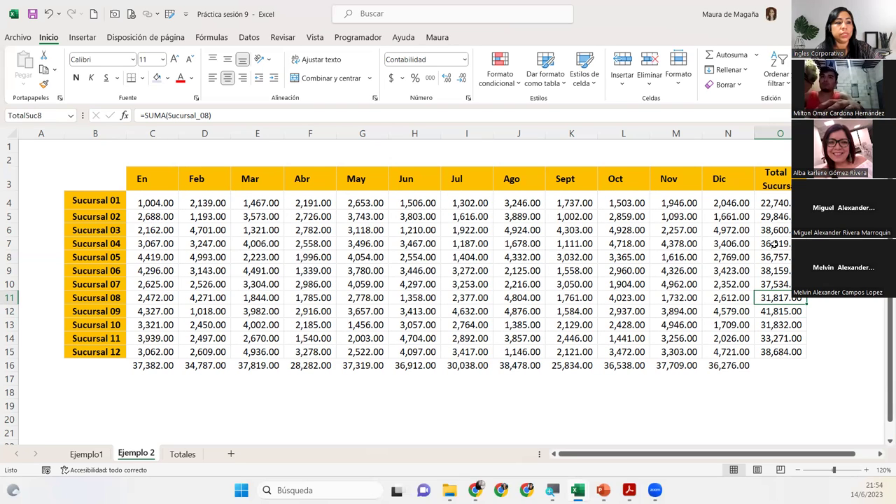
Check the names on the O8, O7 and O11 total cells.
{"action": "left_click", "coordinate": [776, 256]}
{"action": "left_click", "coordinate": [784, 242]}
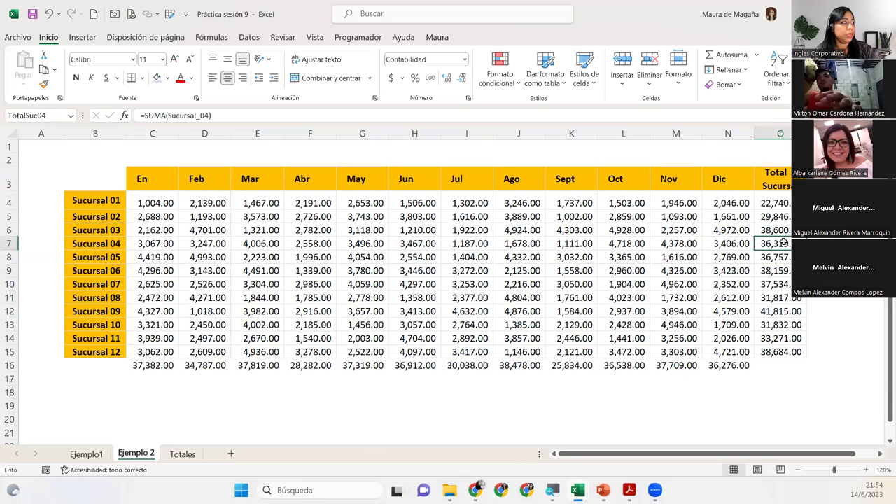
{"action": "left_click", "coordinate": [783, 285]}
{"action": "left_click", "coordinate": [782, 295]}
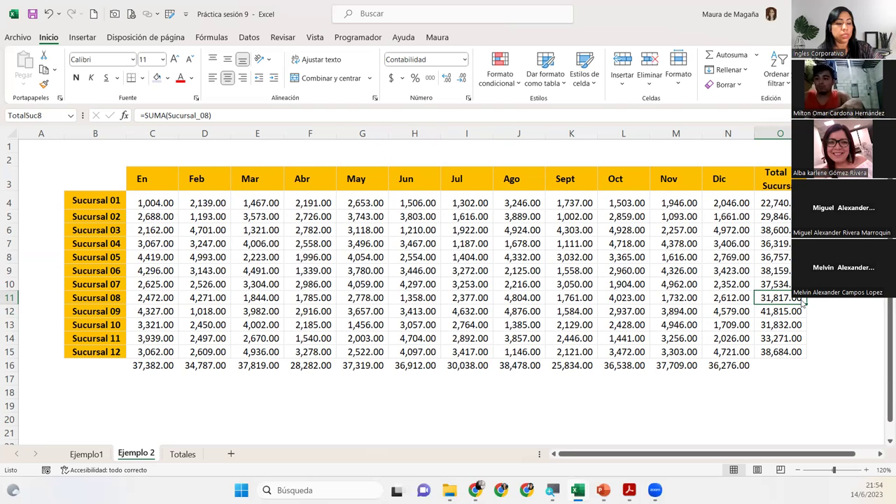
In the Name Manager, rename TotalSuc8 to TotalSuc08, keeping its 'Ejemplo 2'!$O$11 reference.
{"action": "left_click", "coordinate": [212, 37]}
{"action": "left_click", "coordinate": [406, 72]}
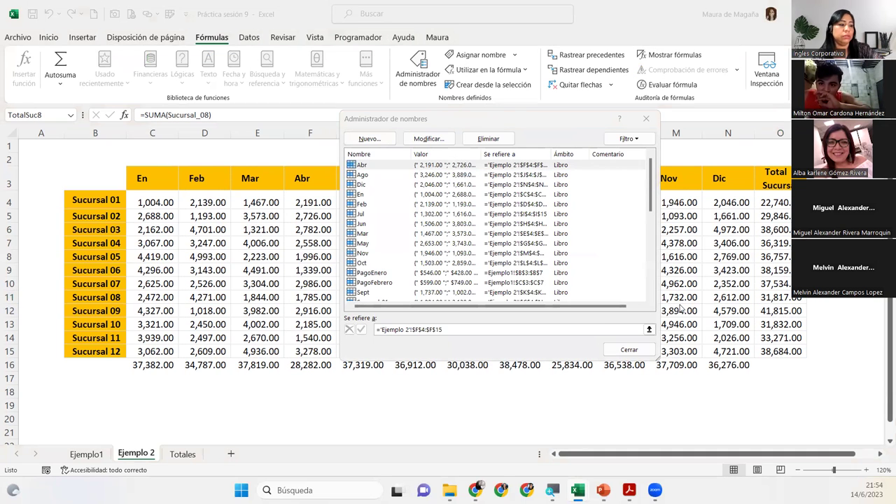
{"action": "key", "text": "alt+Tab"}
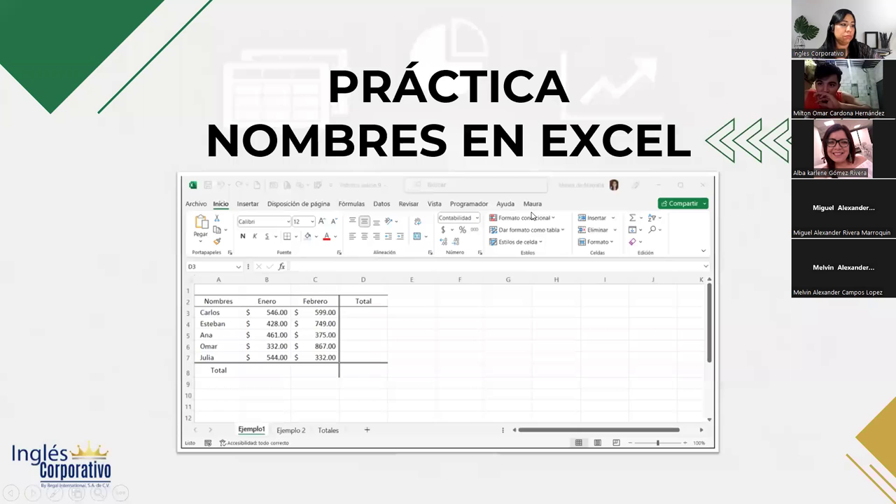
{"action": "key", "text": "Right"}
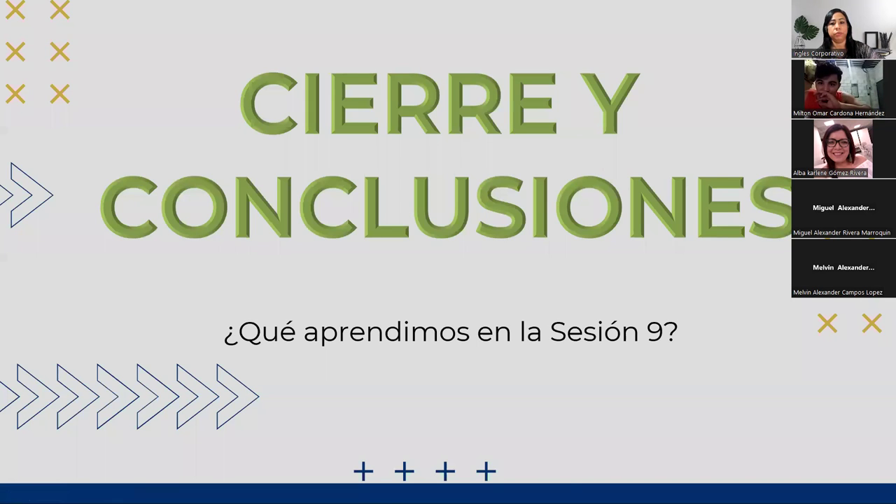
{"action": "key", "text": "alt+Tab"}
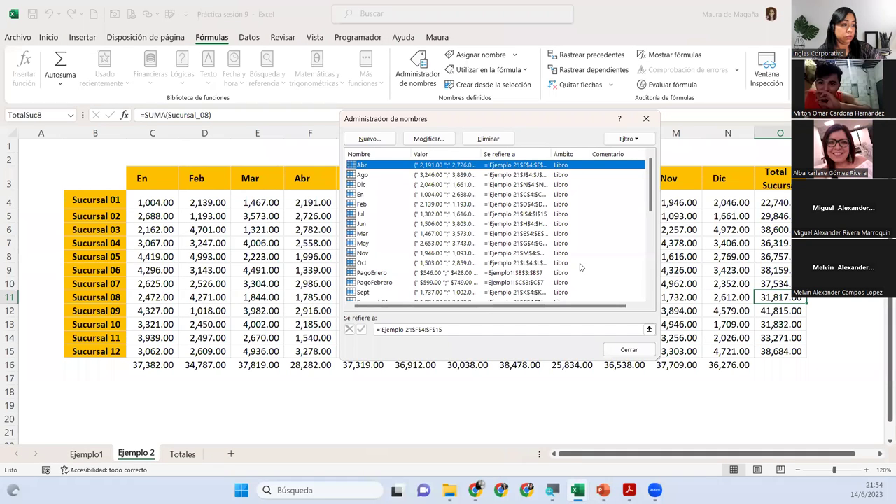
{"action": "mouse_move", "coordinate": [651, 183]}
{"action": "left_click_drag", "start_coordinate": [652, 204], "coordinate": [666, 302]}
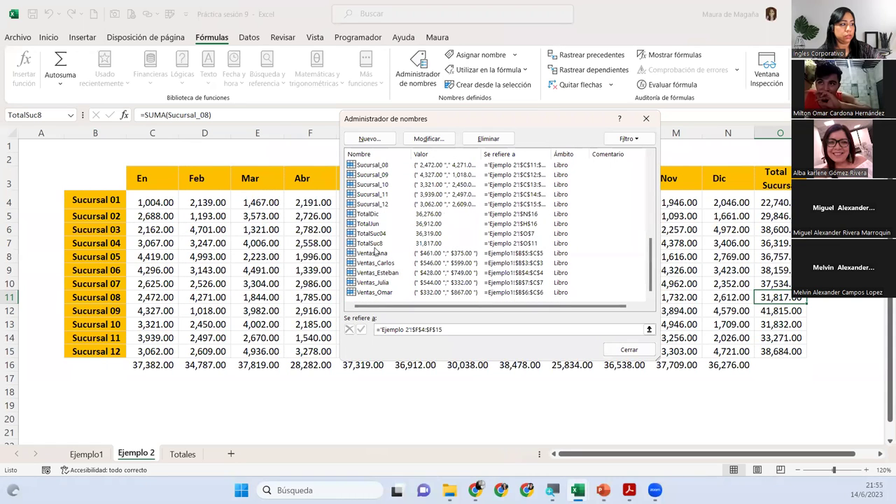
{"action": "left_click", "coordinate": [376, 245]}
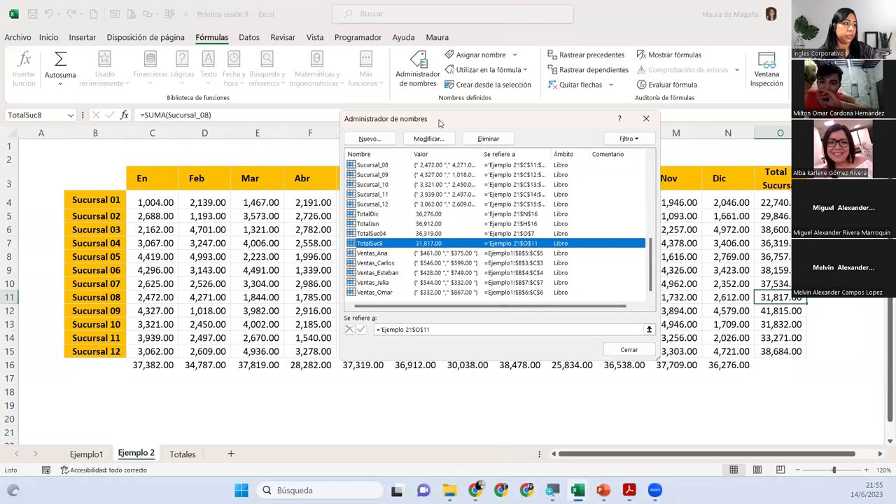
{"action": "left_click", "coordinate": [429, 139]}
{"action": "left_click", "coordinate": [482, 195]}
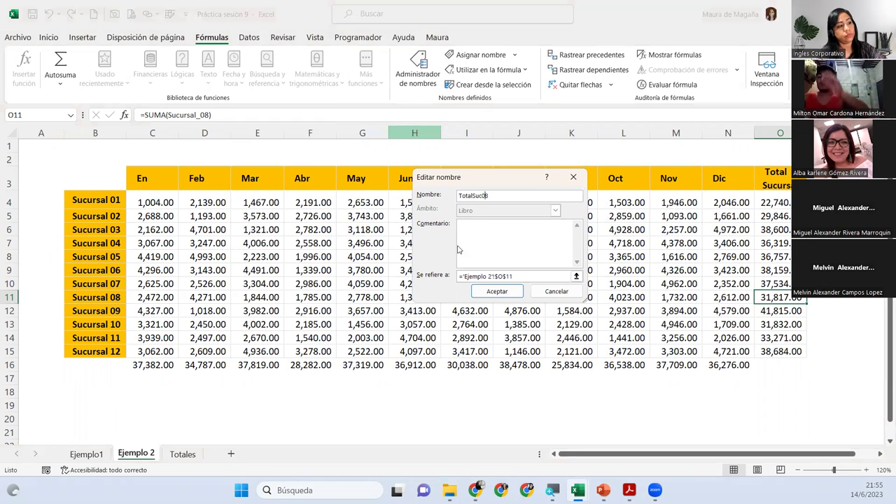
{"action": "left_click", "coordinate": [495, 292]}
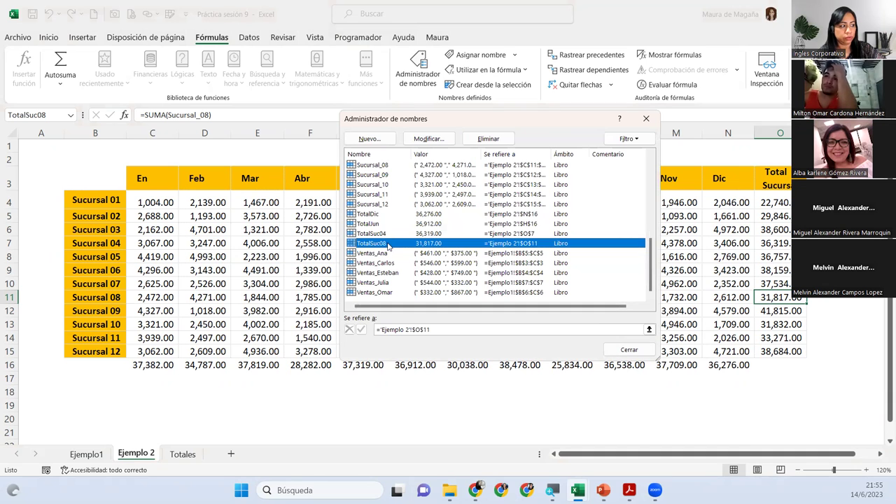
{"action": "left_click", "coordinate": [647, 119]}
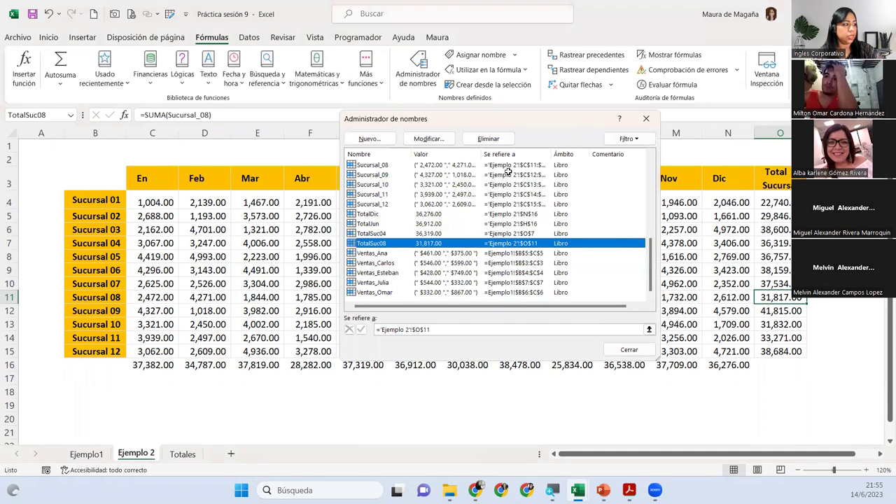
On Totales, enter =TotalSuc04+TotalSuc08 in C5, giving 68,136.00.
{"action": "left_click", "coordinate": [182, 454]}
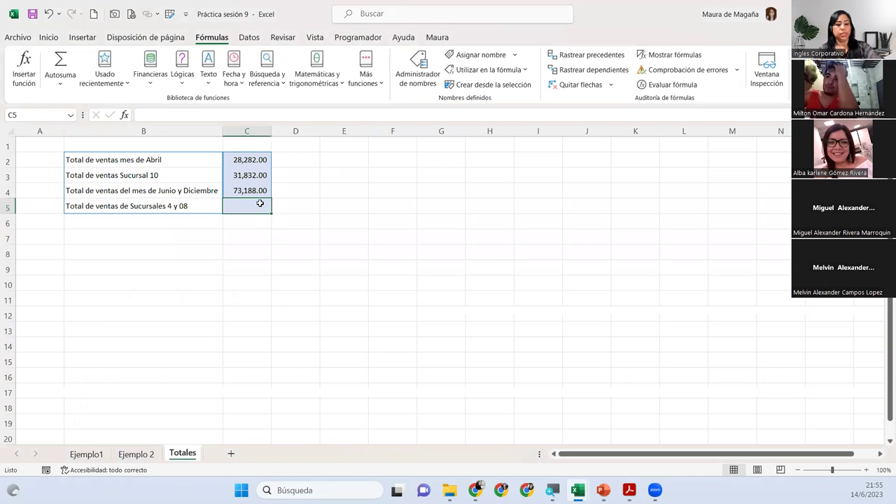
{"action": "type", "text": "="}
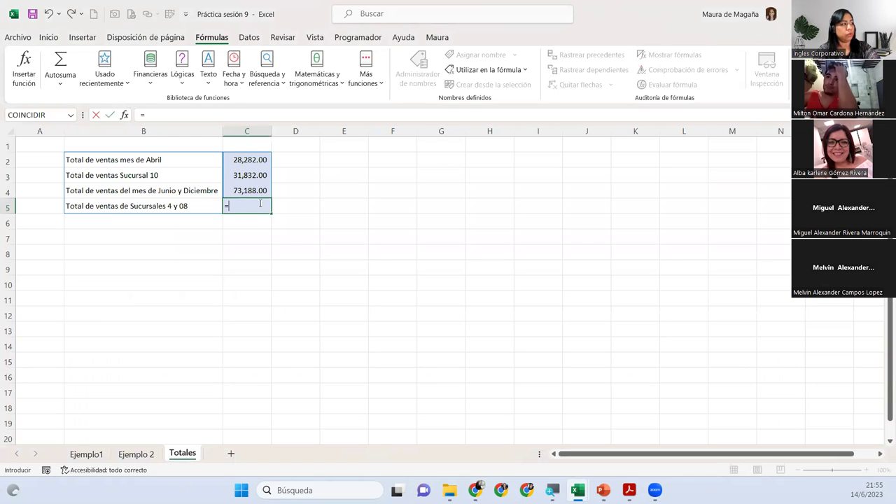
{"action": "type", "text": "t"}
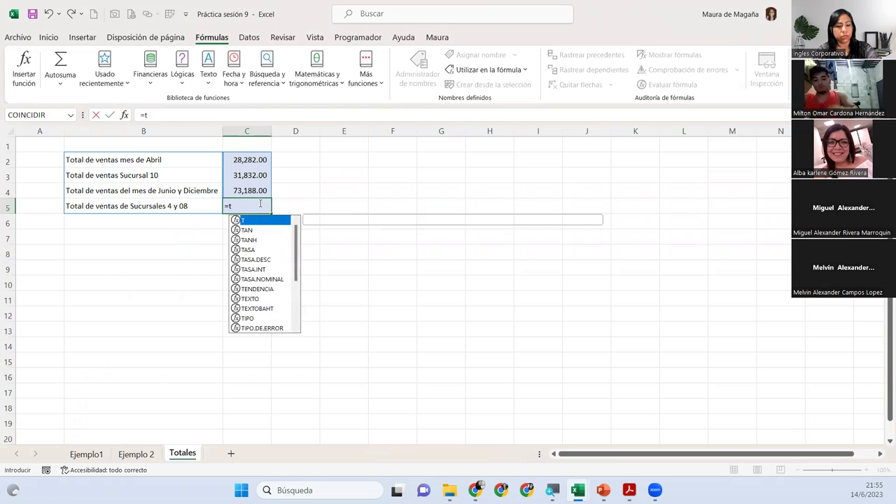
{"action": "type", "text": "ot"}
{"action": "key", "text": "Down"}
{"action": "key", "text": "Down"}
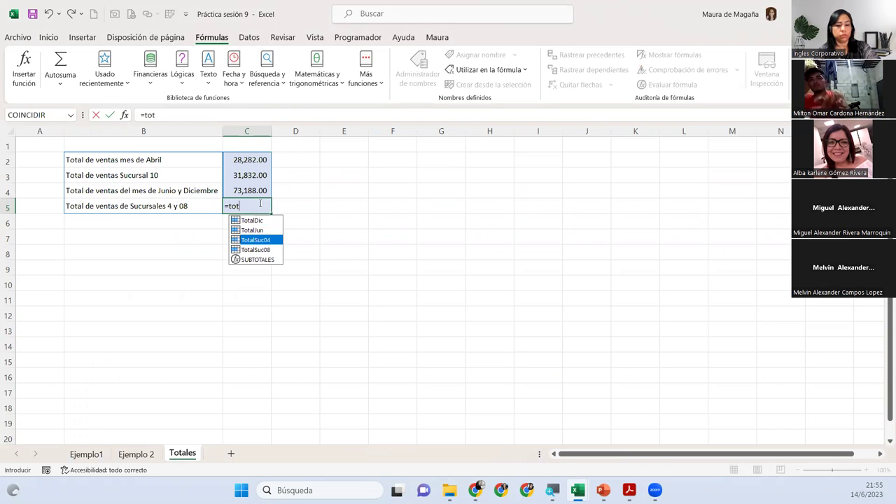
{"action": "key", "text": "Escape"}
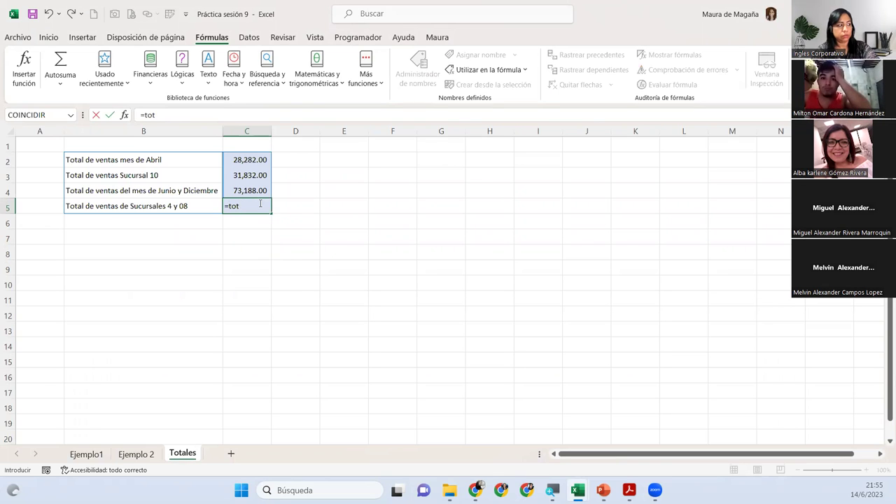
{"action": "key", "text": "Down"}
{"action": "key", "text": "Down"}
{"action": "key", "text": "Tab"}
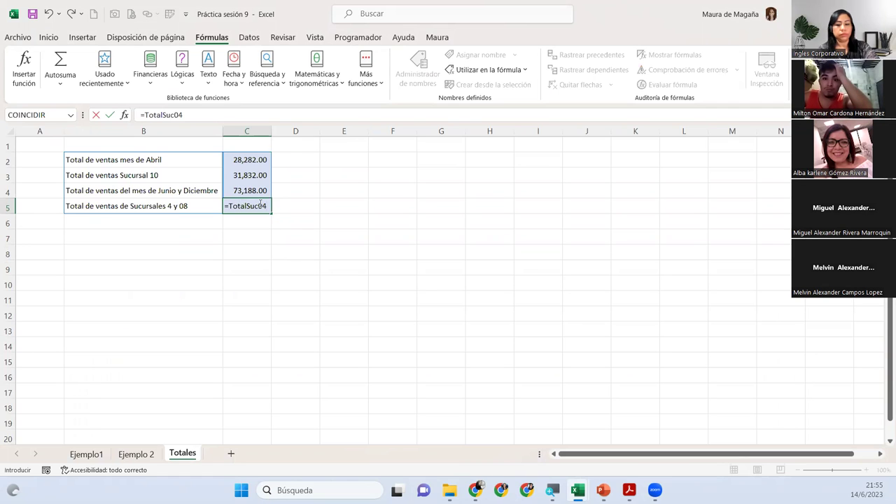
{"action": "type", "text": "+tot"}
{"action": "key", "text": "Down"}
{"action": "key", "text": "Down"}
{"action": "key", "text": "Down"}
{"action": "key", "text": "Tab"}
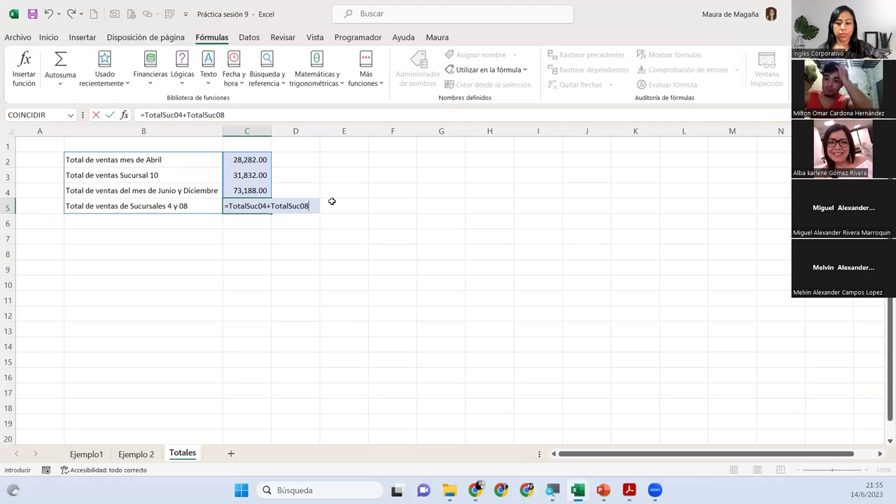
{"action": "key", "text": "Return"}
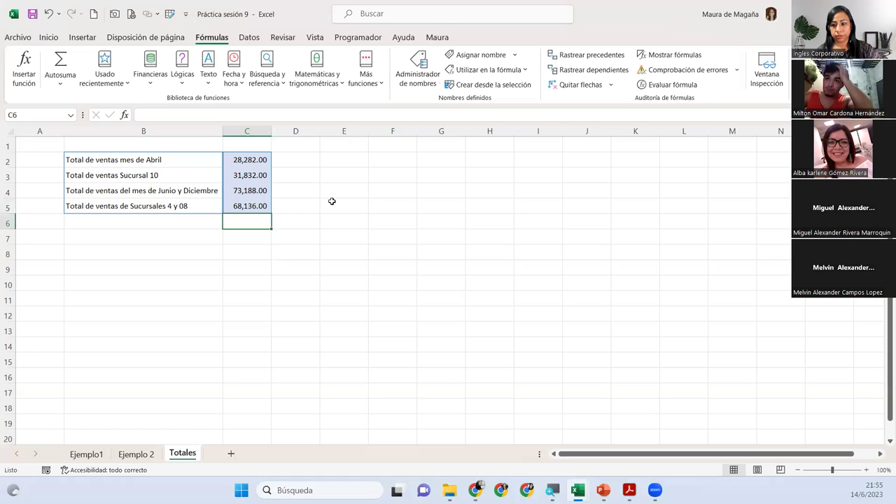
{"action": "key", "text": "Down"}
{"action": "key", "text": "Down"}
{"action": "key", "text": "Down"}
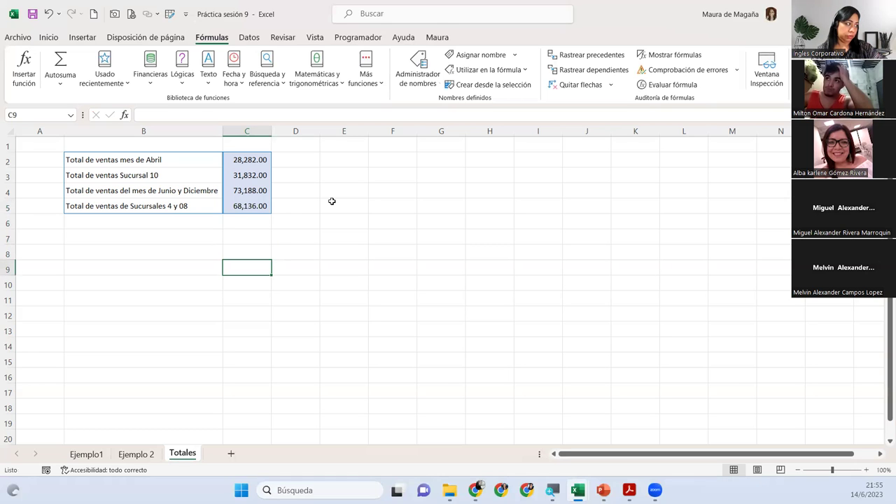
Enter the trial formula =Sucursal_04+Sucursal_08 in C9 using the name suggestions.
{"action": "type", "text": "="}
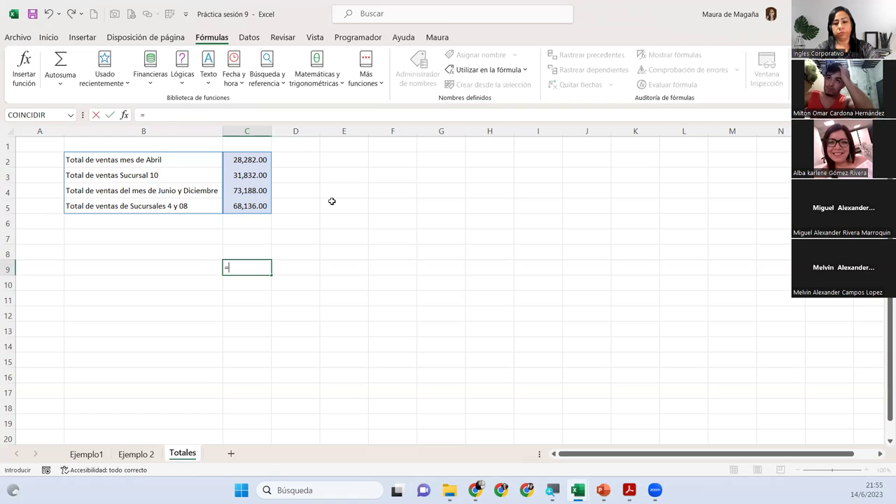
{"action": "type", "text": "su"}
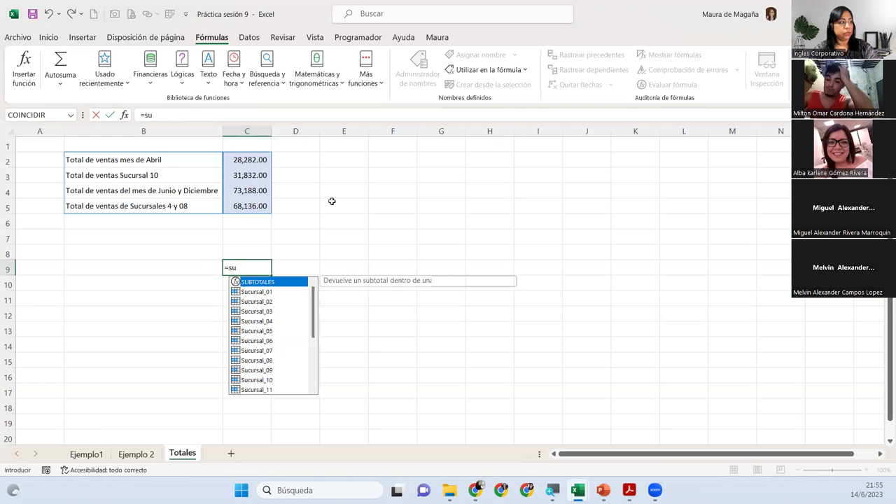
{"action": "type", "text": "c"}
{"action": "key", "text": "ctrl+Return"}
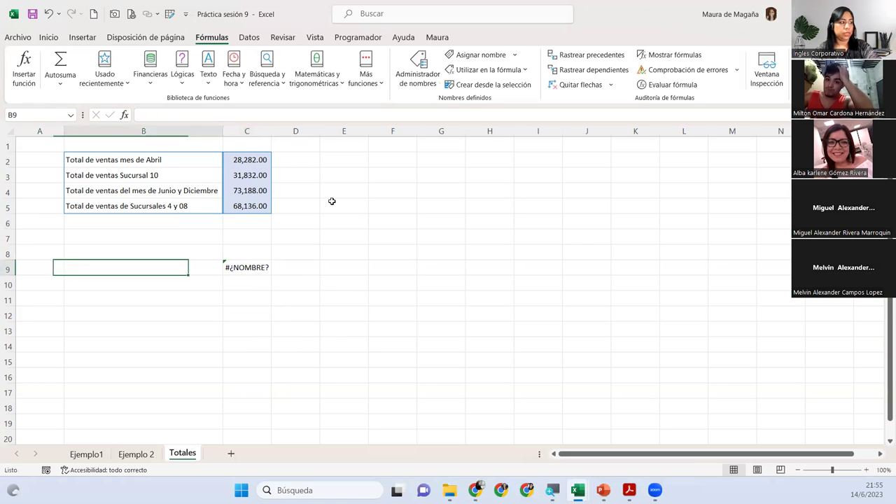
{"action": "key", "text": "F2"}
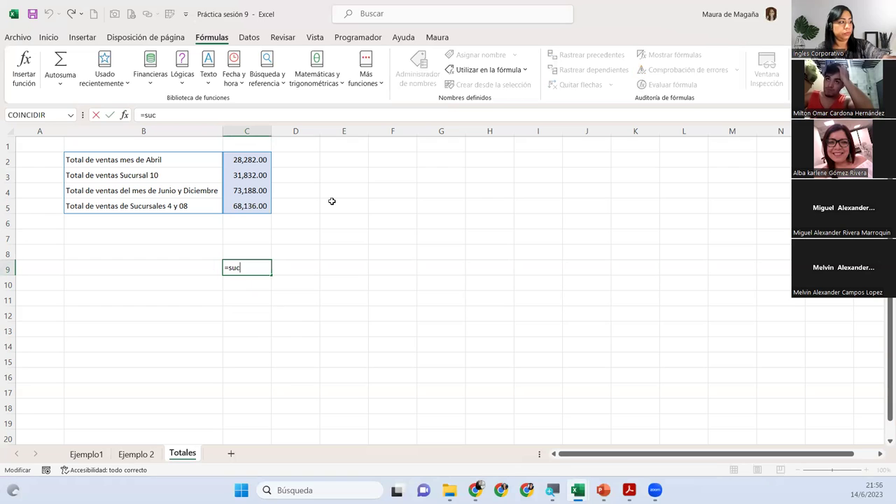
{"action": "type", "text": "ur"}
{"action": "key", "text": "Down"}
{"action": "key", "text": "Down"}
{"action": "key", "text": "Down"}
{"action": "key", "text": "Tab"}
{"action": "type", "text": "+"}
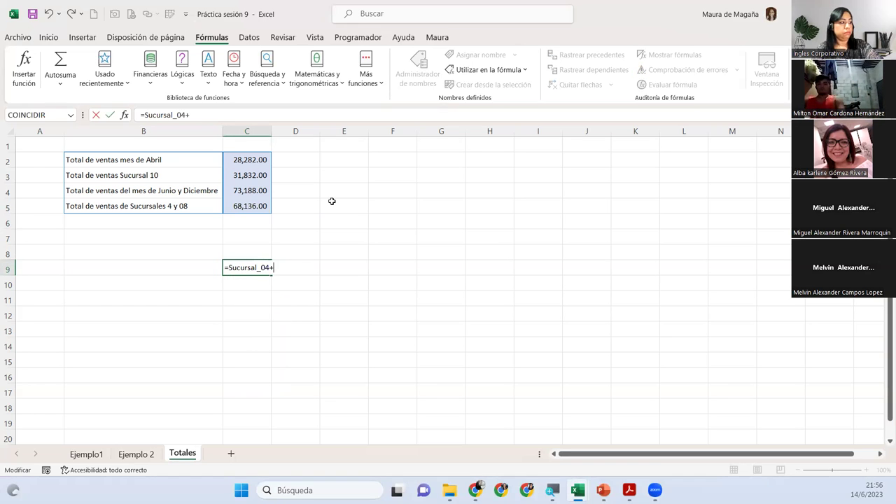
{"action": "type", "text": "Suc"}
{"action": "key", "text": "Down"}
{"action": "key", "text": "Down"}
{"action": "key", "text": "Down"}
{"action": "key", "text": "Down"}
{"action": "key", "text": "Down"}
{"action": "key", "text": "Down"}
{"action": "key", "text": "Tab"}
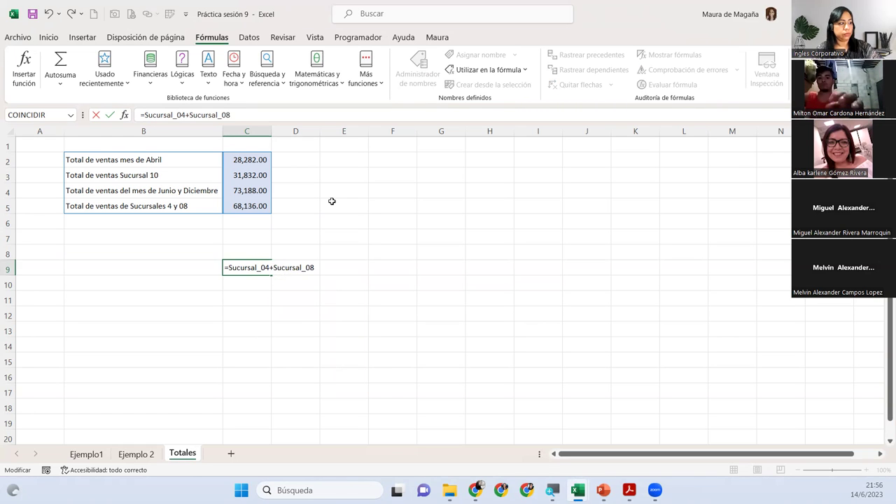
{"action": "key", "text": "Return"}
Delete the trial formula from C9 and reopen the =TotalSuc04+TotalSuc08 formula in C5.
{"action": "key", "text": "Up"}
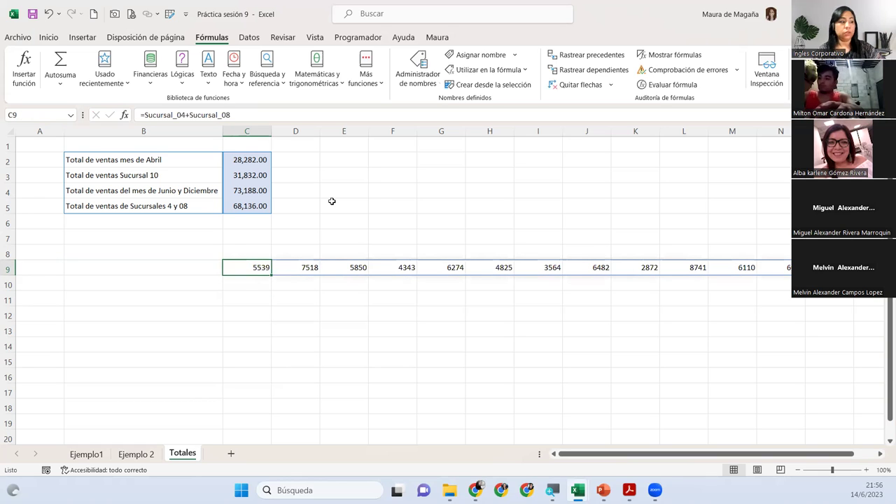
{"action": "key", "text": "Delete"}
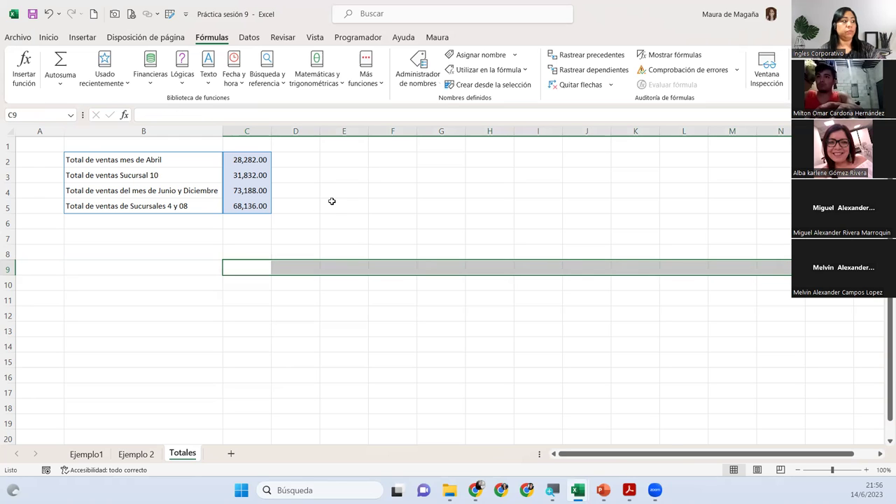
{"action": "double_click", "coordinate": [234, 204]}
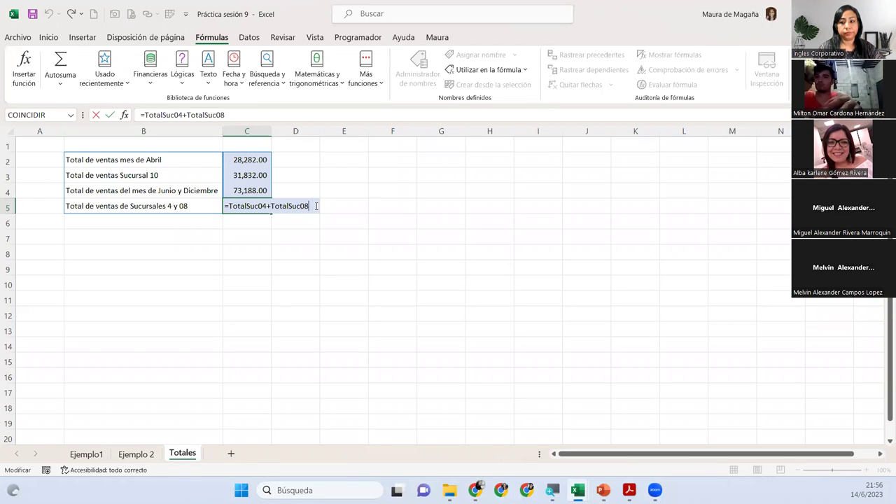
Commit =TotalSuc04+TotalSuc08 in C5 so it shows 68,136.00.
{"action": "key", "text": "Return"}
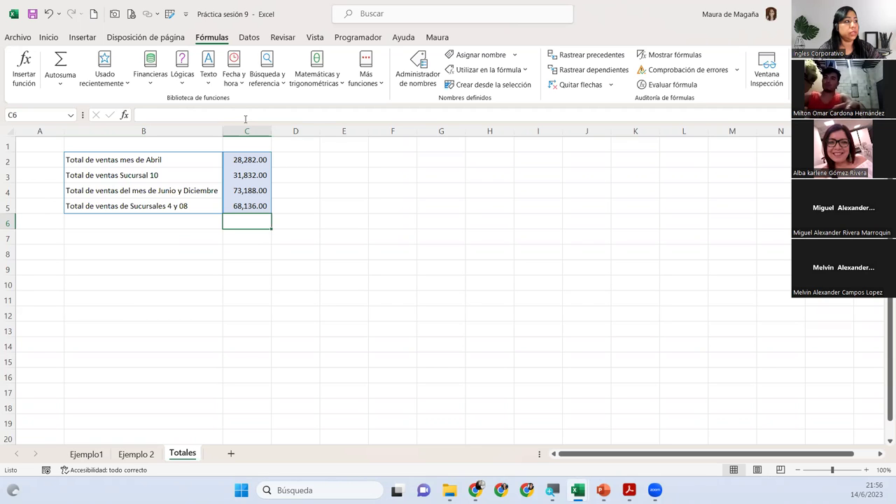
{"action": "left_click", "coordinate": [419, 69]}
{"action": "mouse_move", "coordinate": [650, 181]}
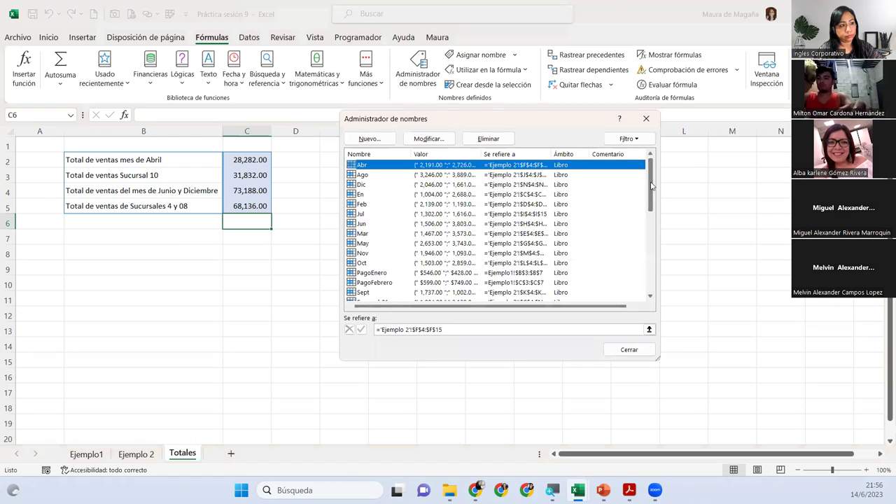
{"action": "mouse_move", "coordinate": [651, 222]}
{"action": "left_mouse_down"}
{"action": "mouse_move", "coordinate": [649, 260]}
{"action": "mouse_move", "coordinate": [666, 184]}
{"action": "left_mouse_up"}
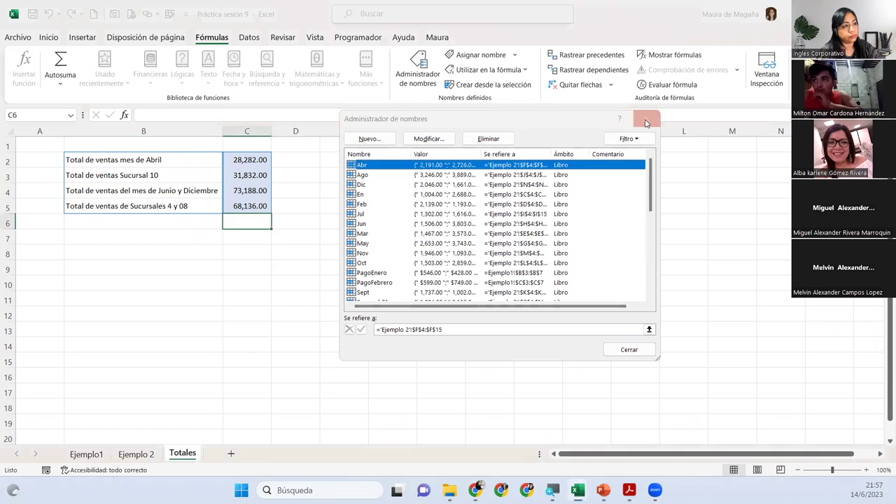
Save the Práctica sesión 9 workbook and switch to the Práctica sesión 8 window.
{"action": "key", "text": "alt+Tab"}
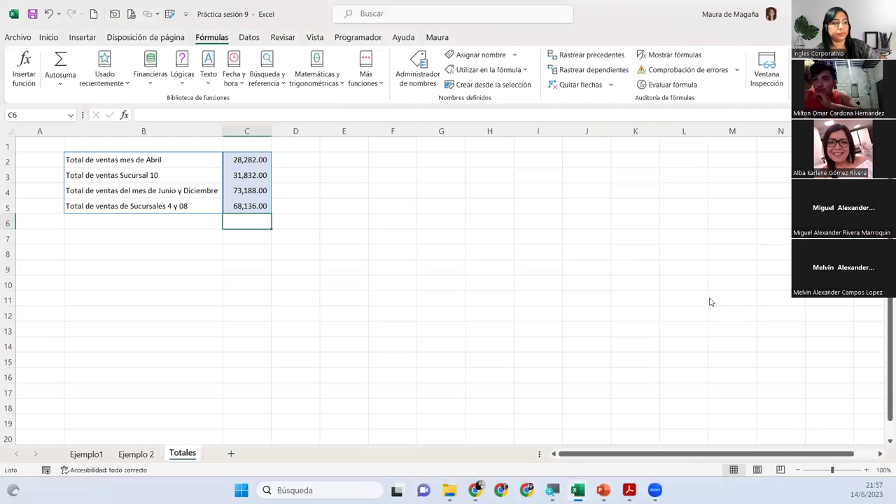
{"action": "left_click", "coordinate": [187, 196]}
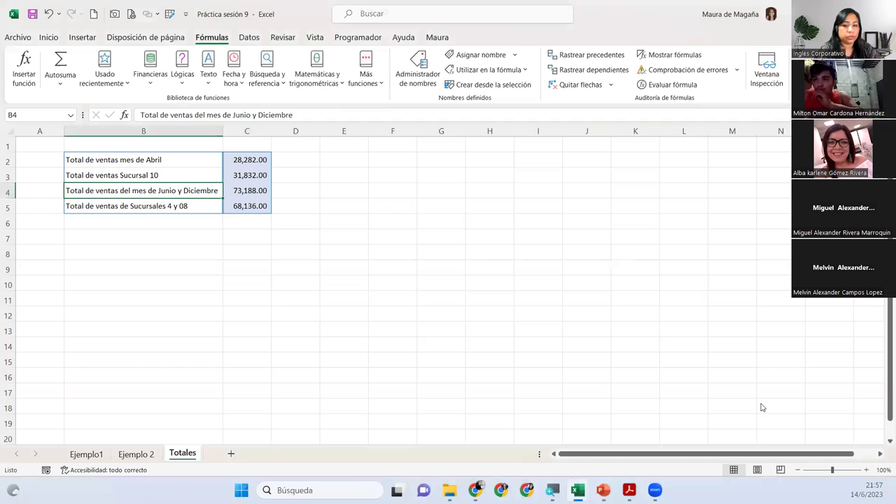
{"action": "left_click", "coordinate": [37, 17]}
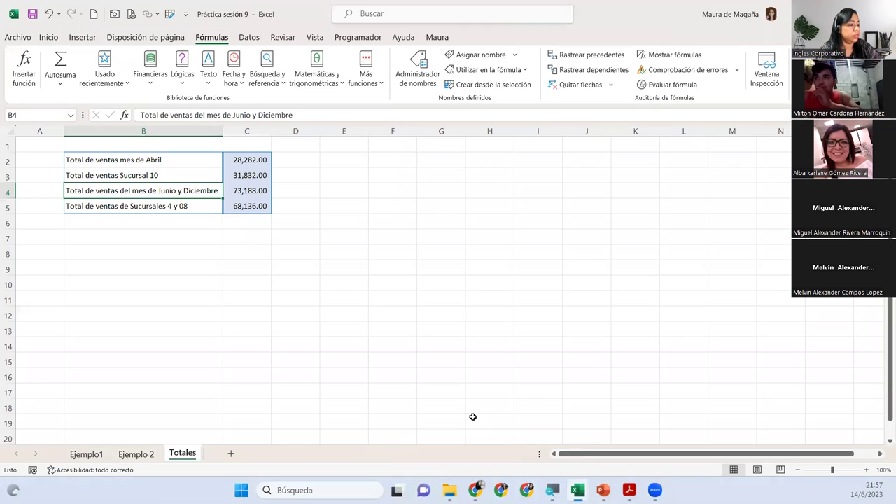
{"action": "left_click", "coordinate": [586, 487]}
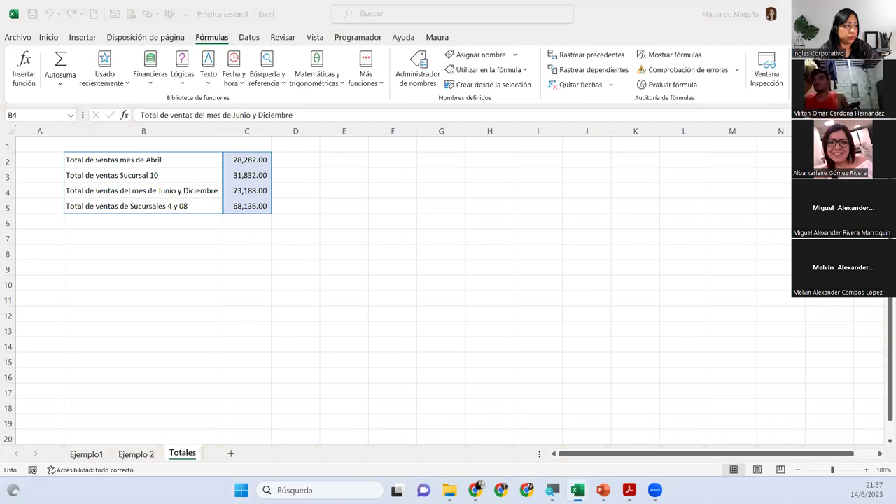
{"action": "key", "text": "alt+Tab"}
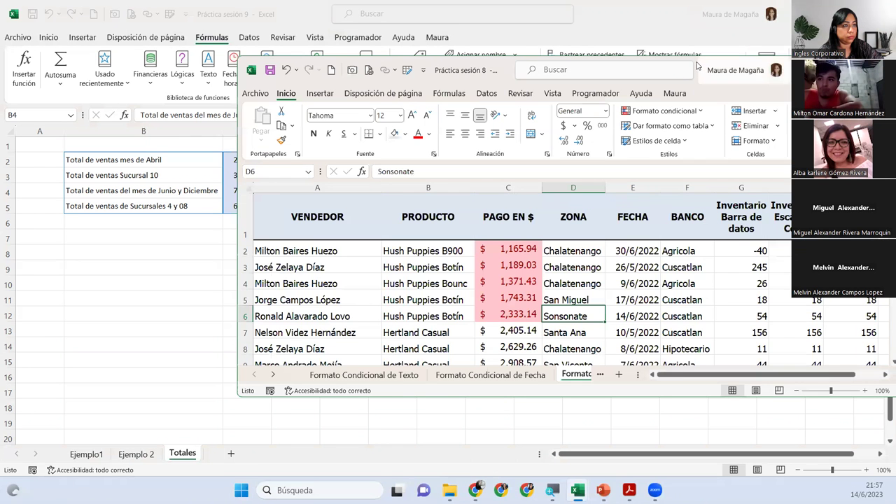
Select the Barra de datos values G2:G39 and name them Barra_datos in the Name Box.
{"action": "double_click", "coordinate": [700, 64]}
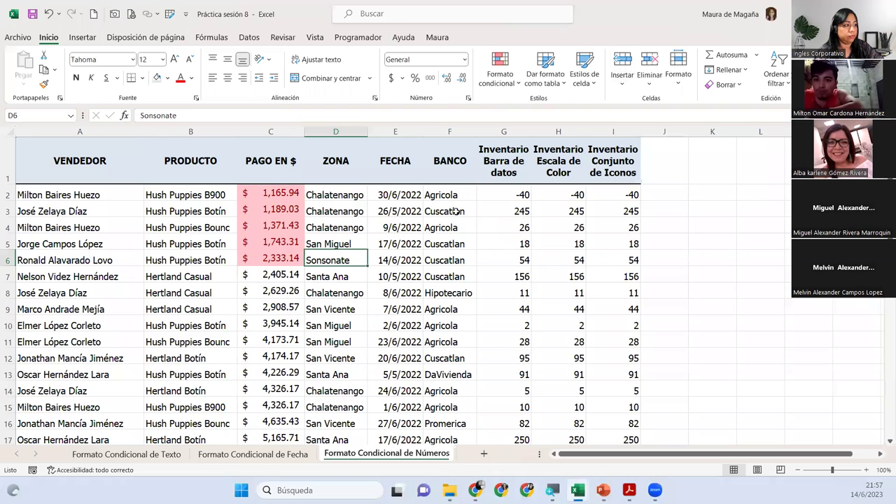
{"action": "left_click", "coordinate": [512, 192]}
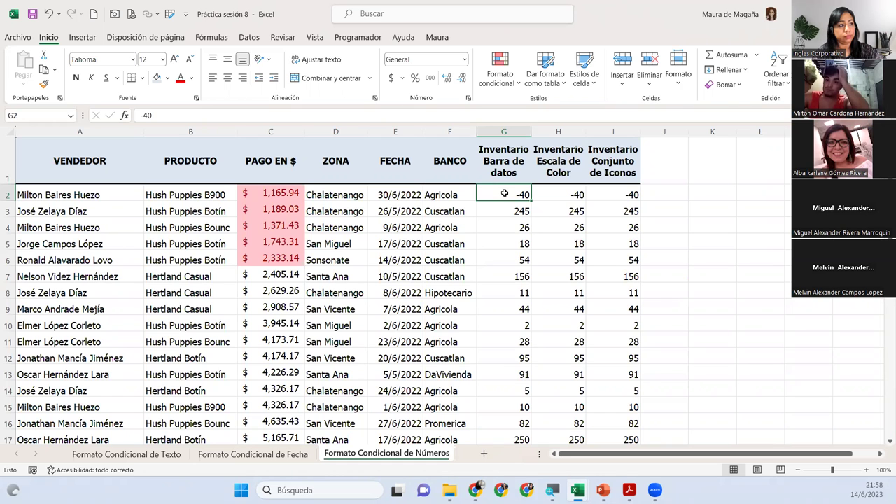
{"action": "key", "text": "ctrl+shift+Down"}
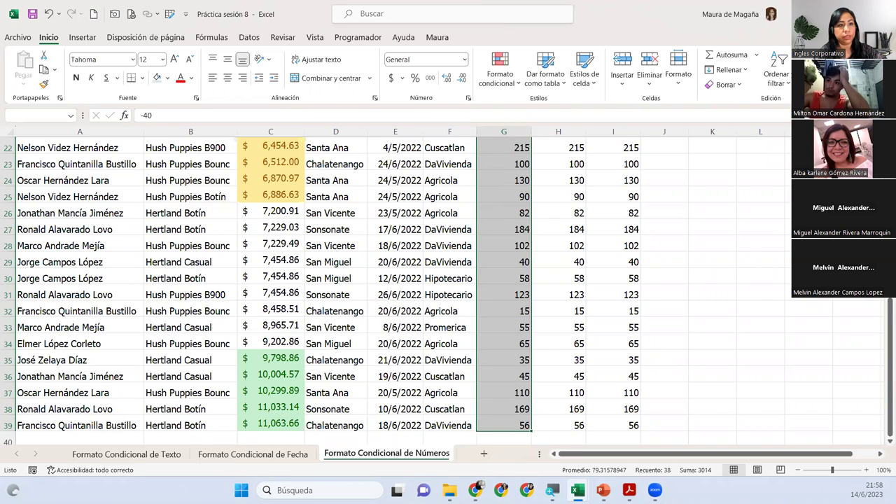
{"action": "scroll", "coordinate": [449, 291], "scroll_direction": "up", "scroll_amount": 5}
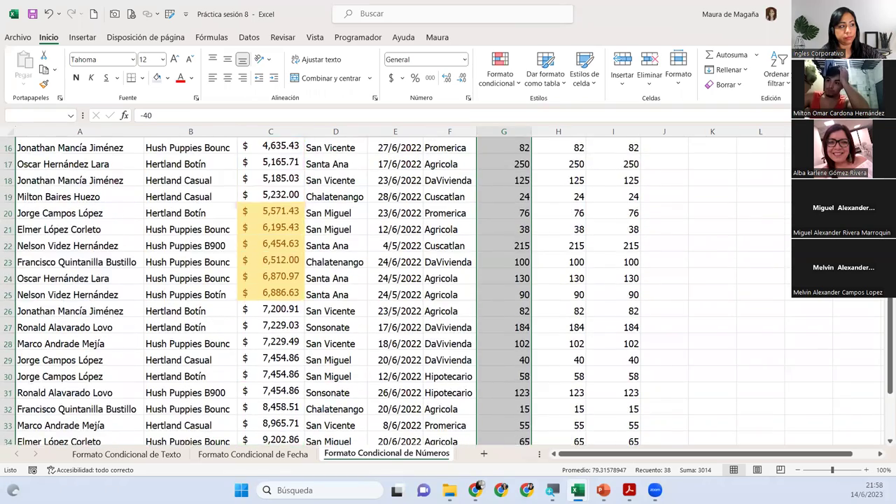
{"action": "scroll", "coordinate": [322, 287], "scroll_direction": "up", "scroll_amount": 3}
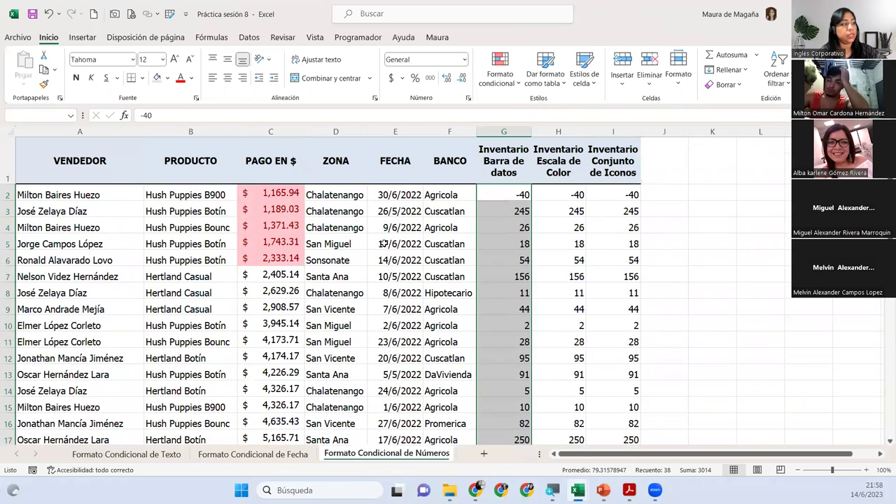
{"action": "left_click", "coordinate": [61, 117]}
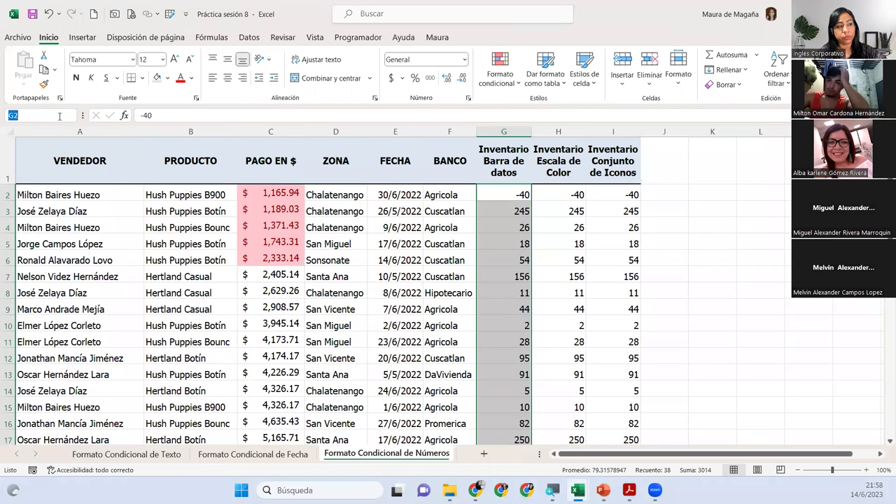
{"action": "type", "text": "Barra_datos"}
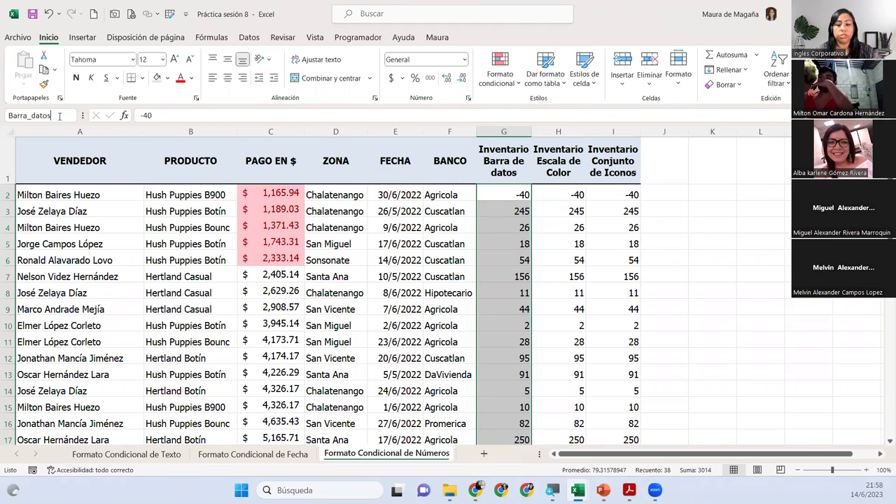
{"action": "key", "text": "Return"}
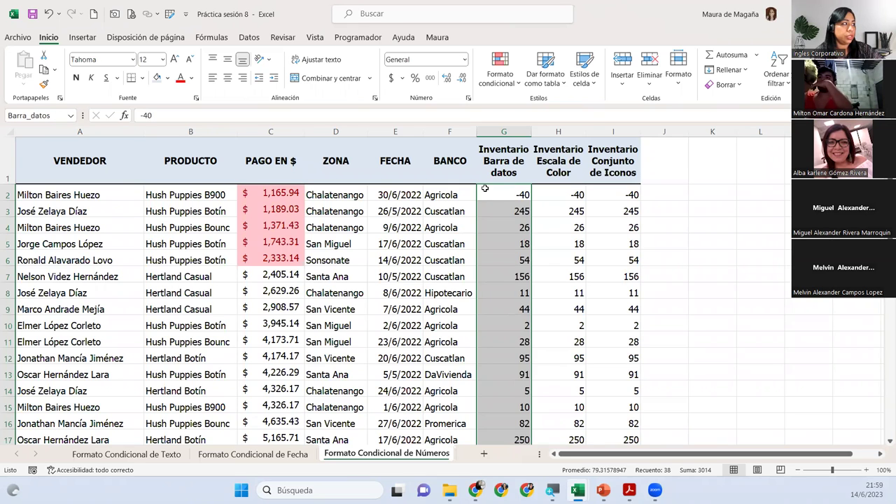
Cancel the Asignar nombre form, then select the Escala de Color values H2:H39.
{"action": "left_click", "coordinate": [214, 37]}
{"action": "left_click", "coordinate": [481, 55]}
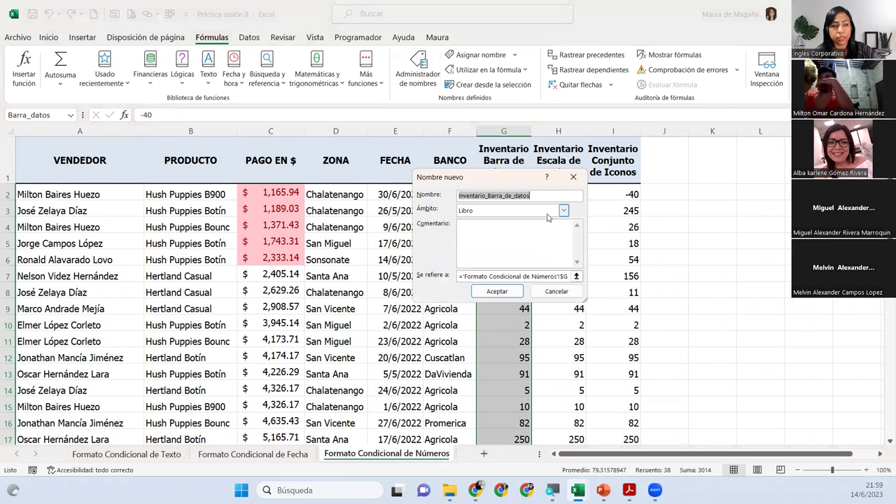
{"action": "left_click", "coordinate": [573, 176]}
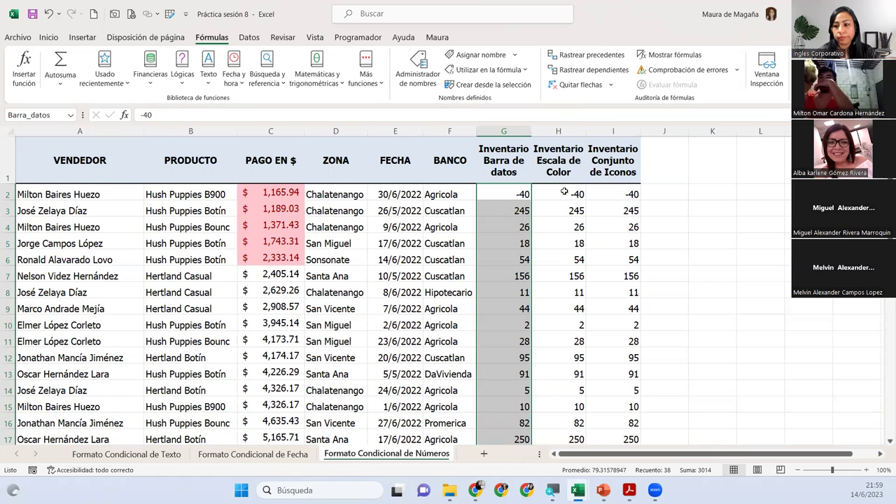
{"action": "left_click", "coordinate": [564, 191]}
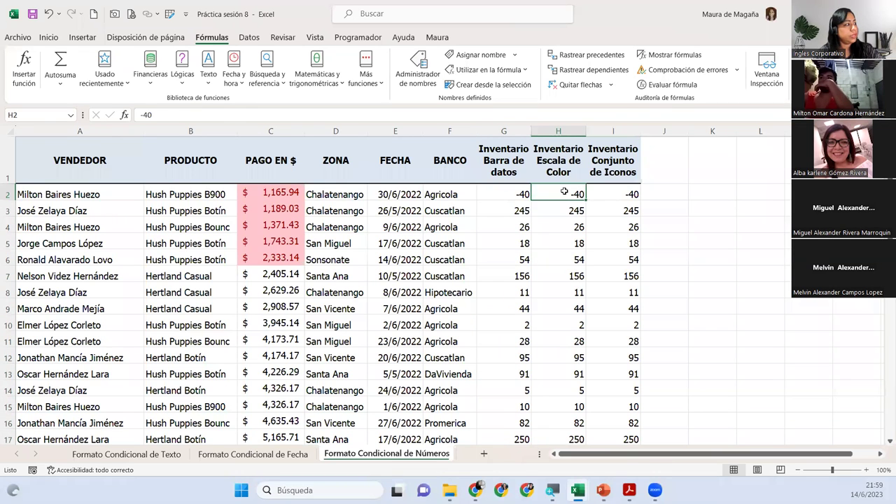
{"action": "key", "text": "ctrl+shift+Down"}
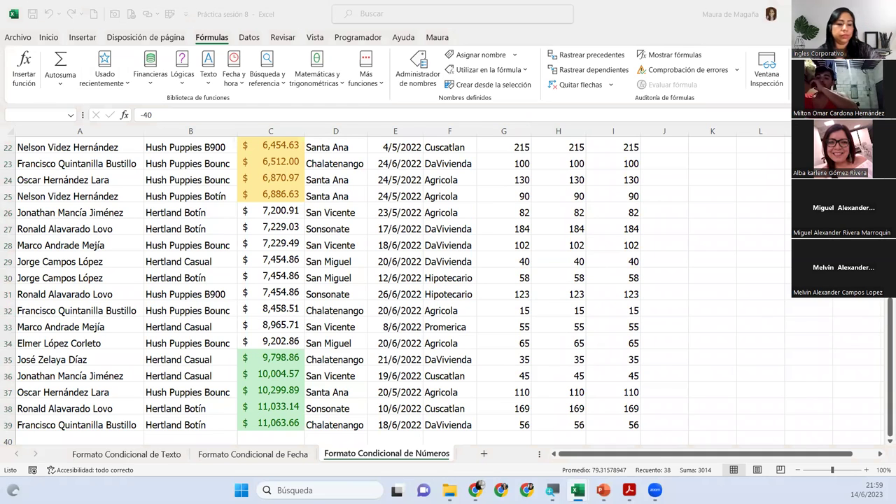
Open Asignar nombre for H2:H39 and enter Escala_color as the new name.
{"action": "key", "text": "alt+Tab"}
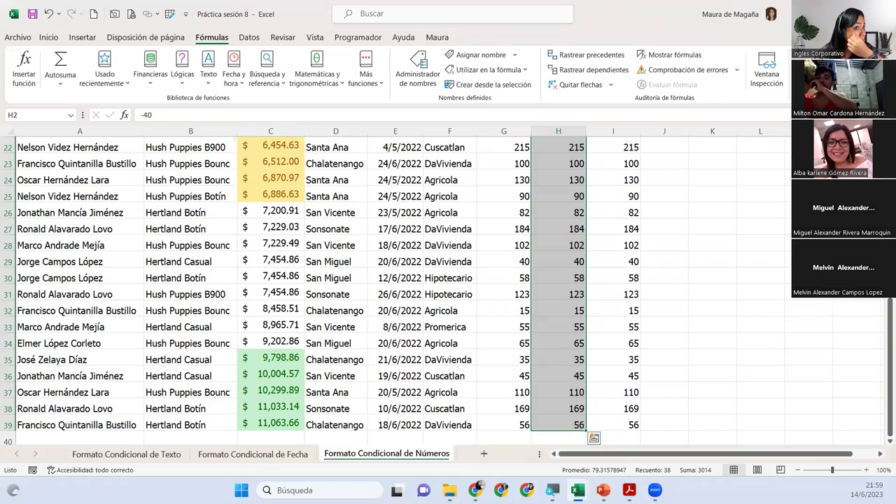
{"action": "scroll", "coordinate": [350, 291], "scroll_direction": "up", "scroll_amount": 1}
{"action": "scroll", "coordinate": [351, 291], "scroll_direction": "up", "scroll_amount": 1}
{"action": "scroll", "coordinate": [350, 290], "scroll_direction": "up", "scroll_amount": 3}
{"action": "scroll", "coordinate": [351, 290], "scroll_direction": "up", "scroll_amount": 2}
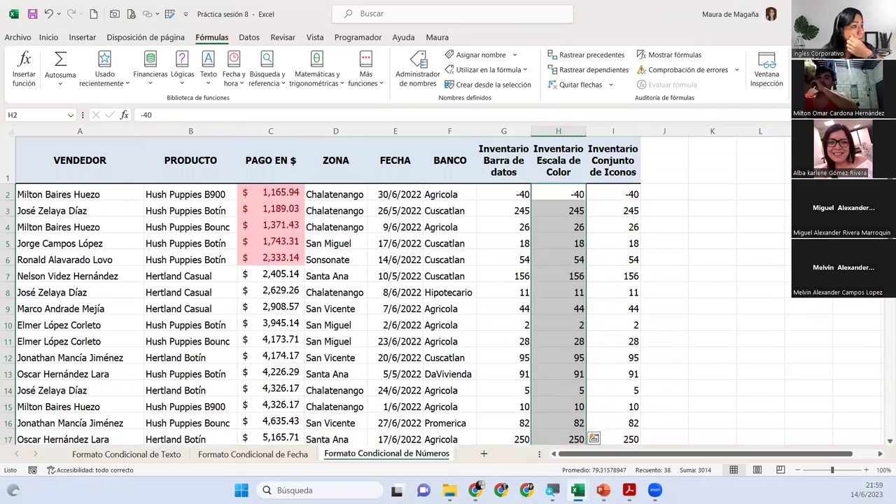
{"action": "left_click", "coordinate": [489, 58]}
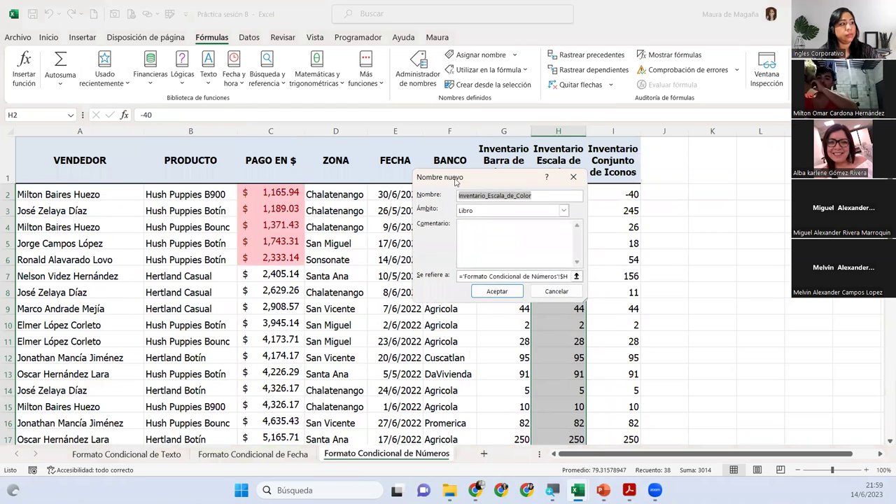
{"action": "type", "text": "Escala_color"}
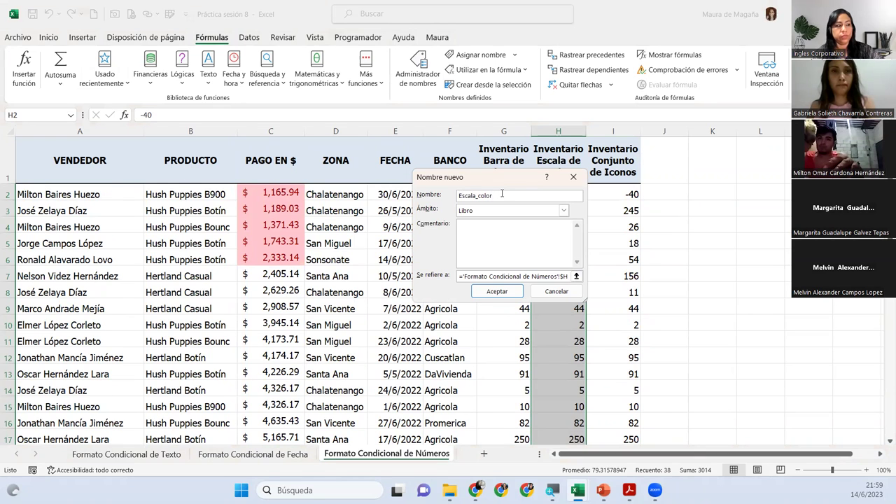
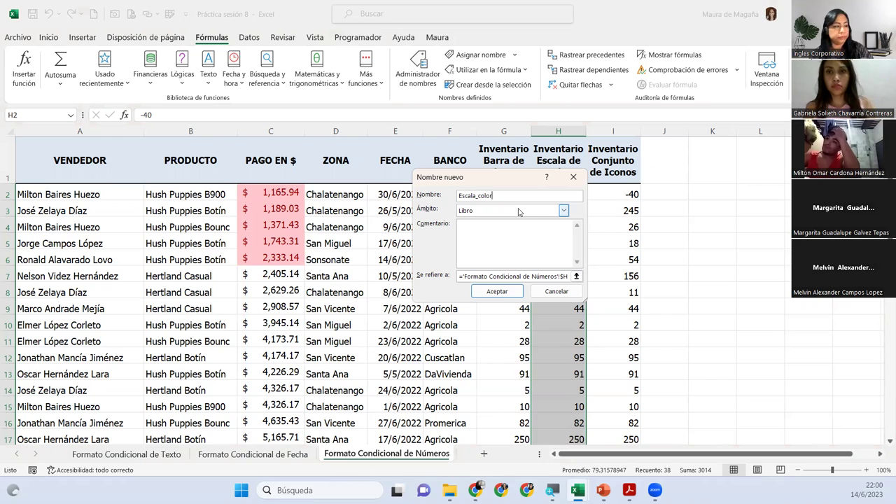
Confirm the Escala_color name for column H, then select column I's values from I2 to the last row.
{"action": "left_click", "coordinate": [497, 291]}
{"action": "left_click", "coordinate": [633, 194]}
{"action": "key", "text": "ctrl+shift+Down"}
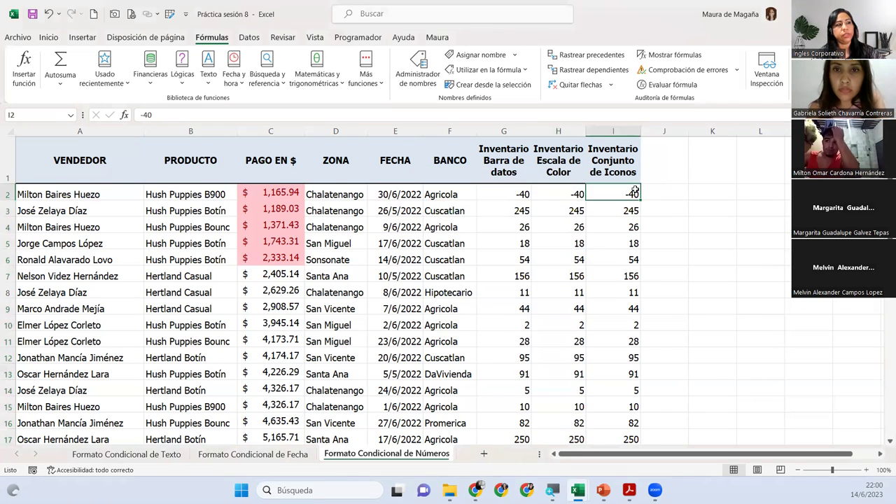
{"action": "scroll", "coordinate": [634, 189], "scroll_direction": "down", "scroll_amount": 5}
{"action": "scroll", "coordinate": [635, 188], "scroll_direction": "down", "scroll_amount": 2}
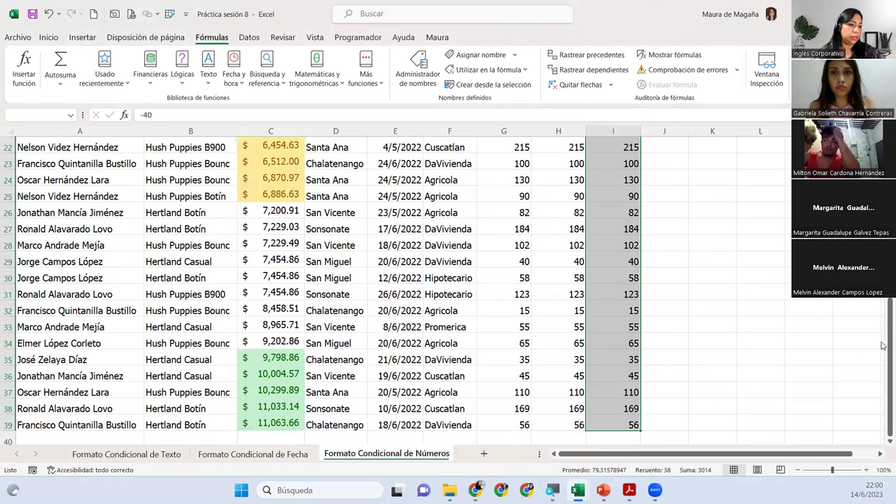
{"action": "scroll", "coordinate": [322, 287], "scroll_direction": "up", "scroll_amount": 4}
{"action": "scroll", "coordinate": [322, 288], "scroll_direction": "up", "scroll_amount": 3}
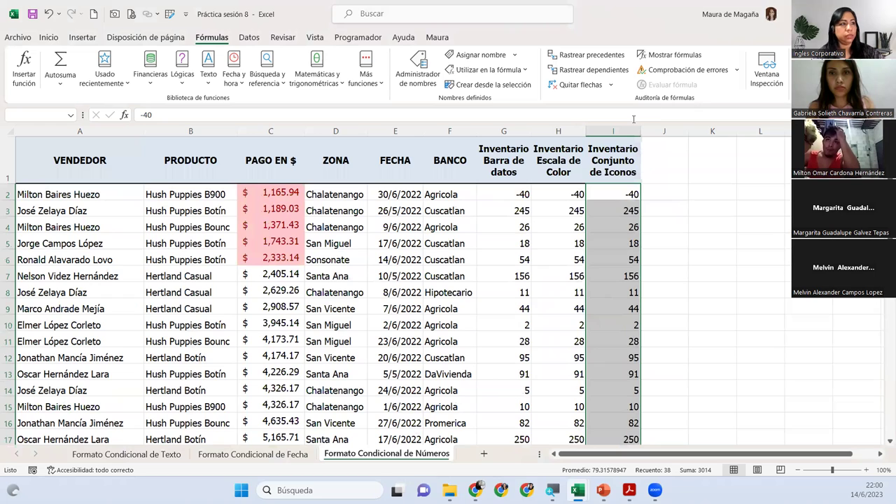
Name the selected column I range Conjunto_íconos using the Name Box.
{"action": "left_click", "coordinate": [25, 112]}
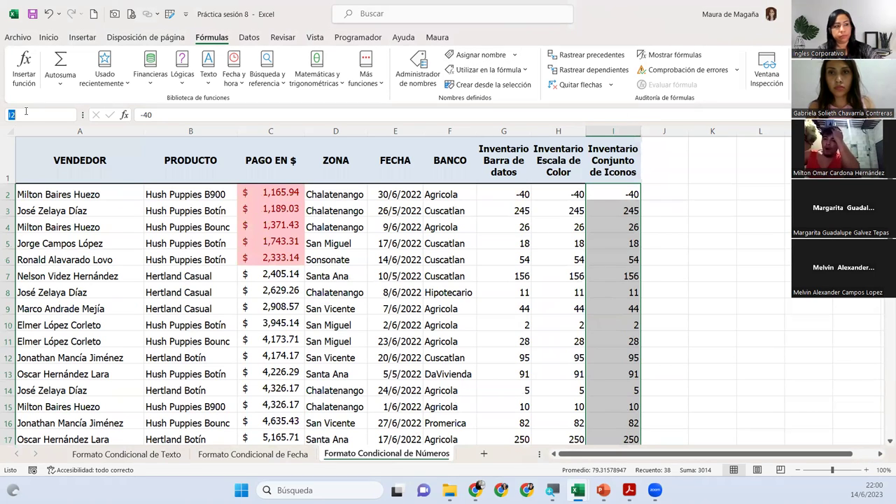
{"action": "type", "text": "Conjunto_"}
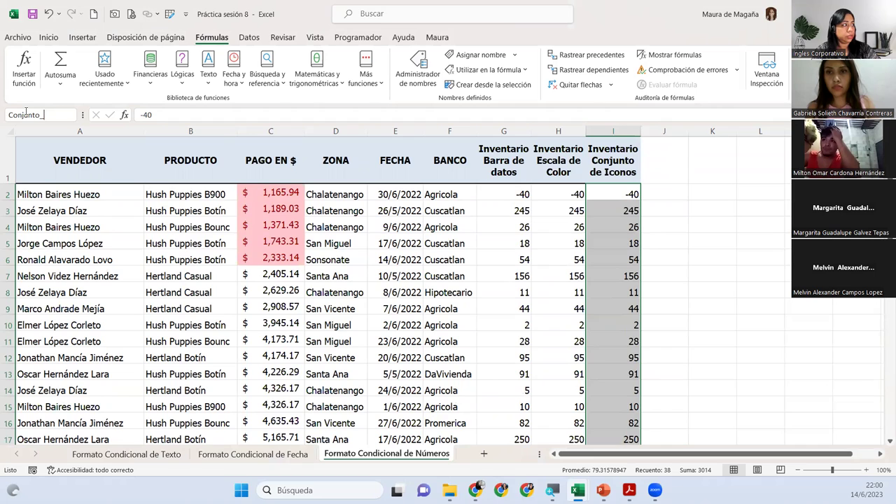
{"action": "type", "text": "íconos"}
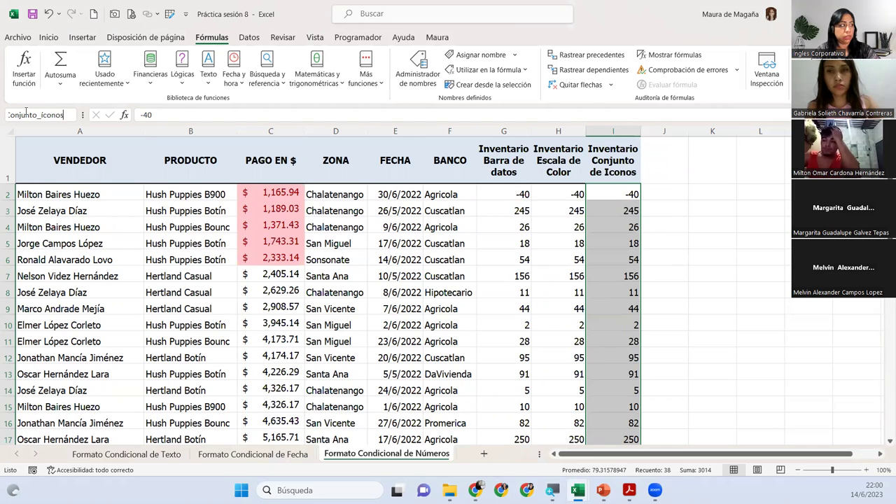
{"action": "key", "text": "Return"}
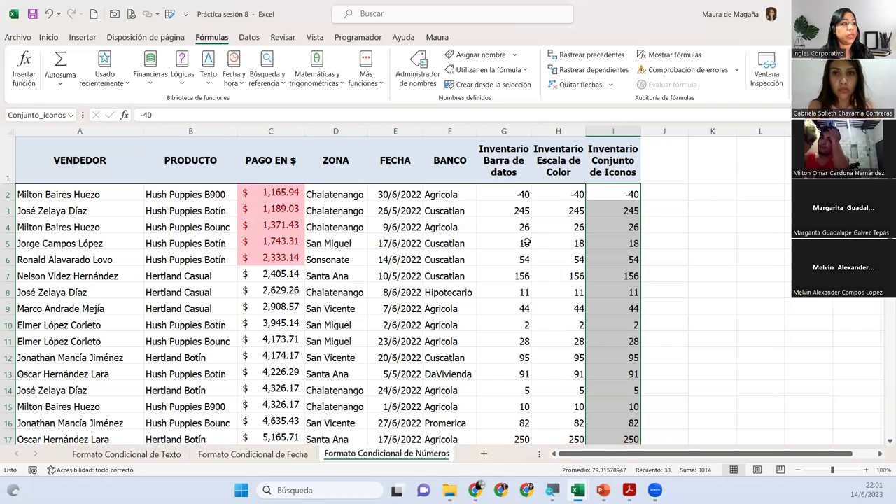
Review the three defined names in the Administrador de nombres, then close it.
{"action": "left_click", "coordinate": [527, 241]}
{"action": "left_click", "coordinate": [418, 70]}
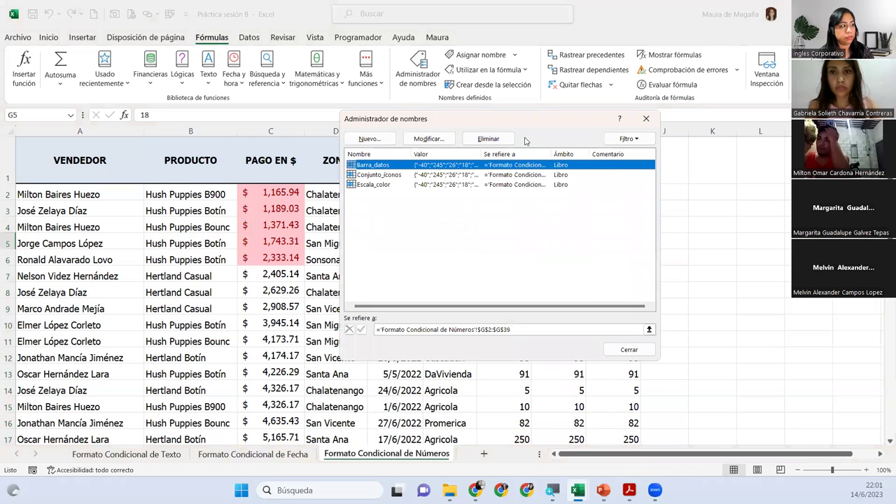
{"action": "left_click_drag", "start_coordinate": [511, 121], "coordinate": [520, 174]}
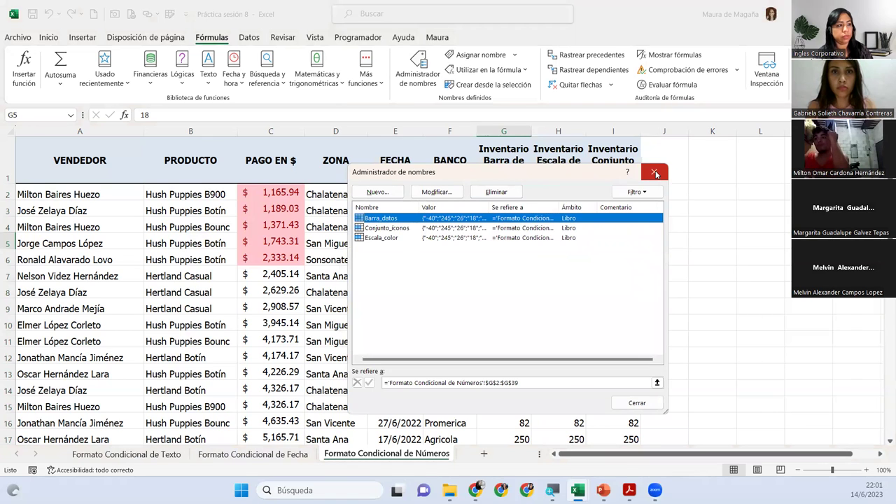
{"action": "left_click", "coordinate": [655, 172]}
Enter a person's full name in cell J2, then select H3.
{"action": "left_click", "coordinate": [670, 169]}
{"action": "left_click", "coordinate": [673, 195]}
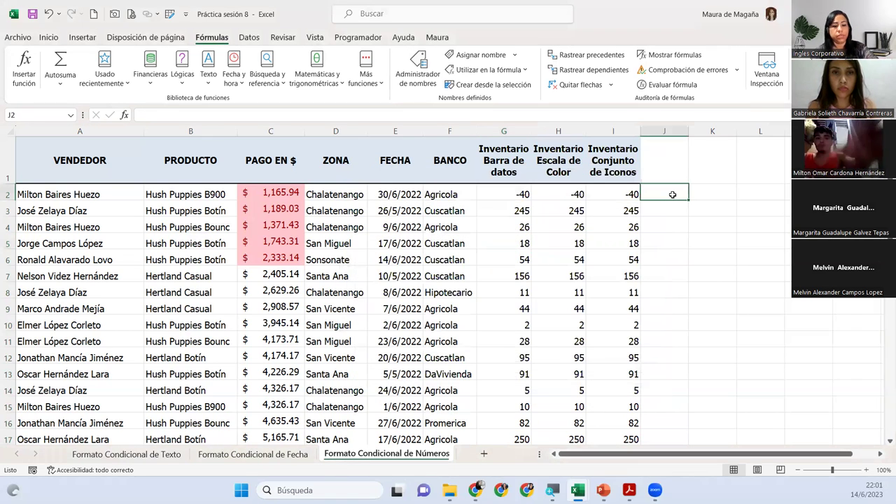
{"action": "type", "text": "Maura Del Cid"}
{"action": "key", "text": "Return"}
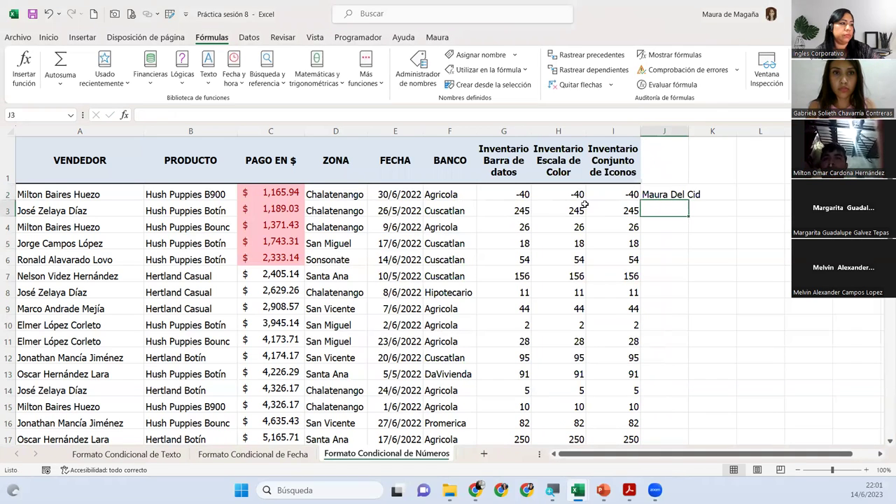
{"action": "left_click", "coordinate": [578, 210]}
{"action": "left_click", "coordinate": [418, 70]}
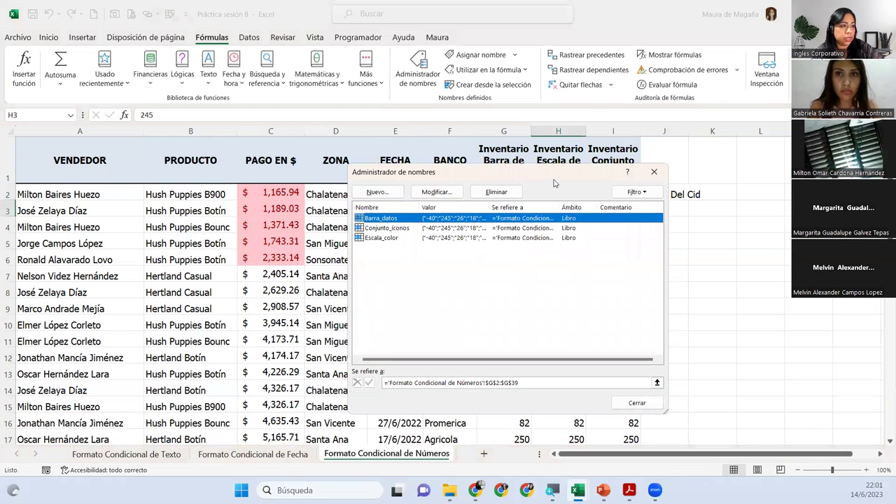
{"action": "left_click_drag", "start_coordinate": [554, 183], "coordinate": [523, 182]}
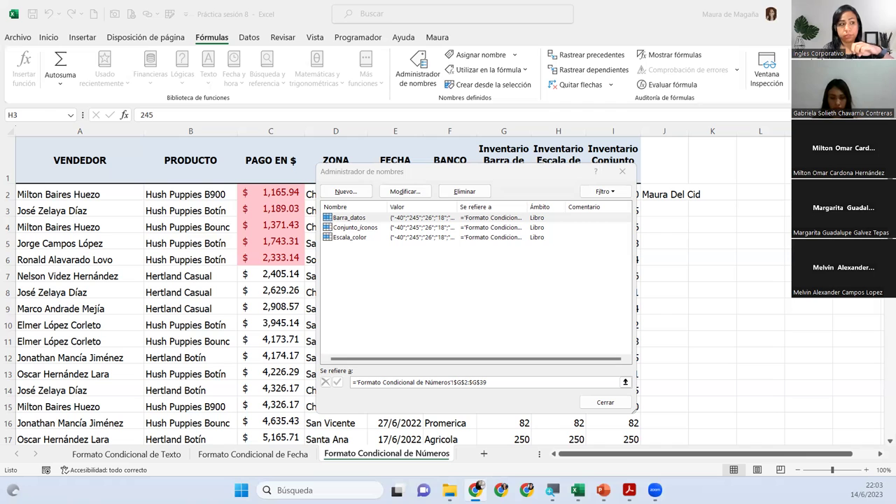
{"action": "left_click", "coordinate": [605, 402]}
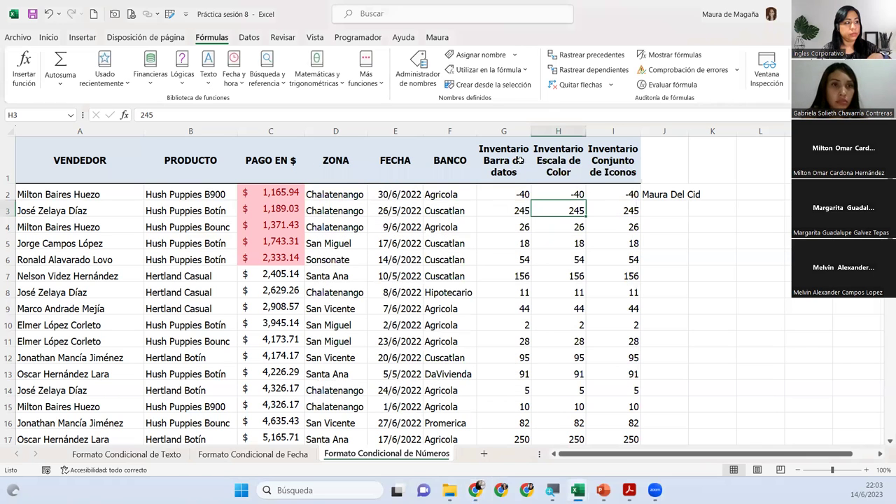